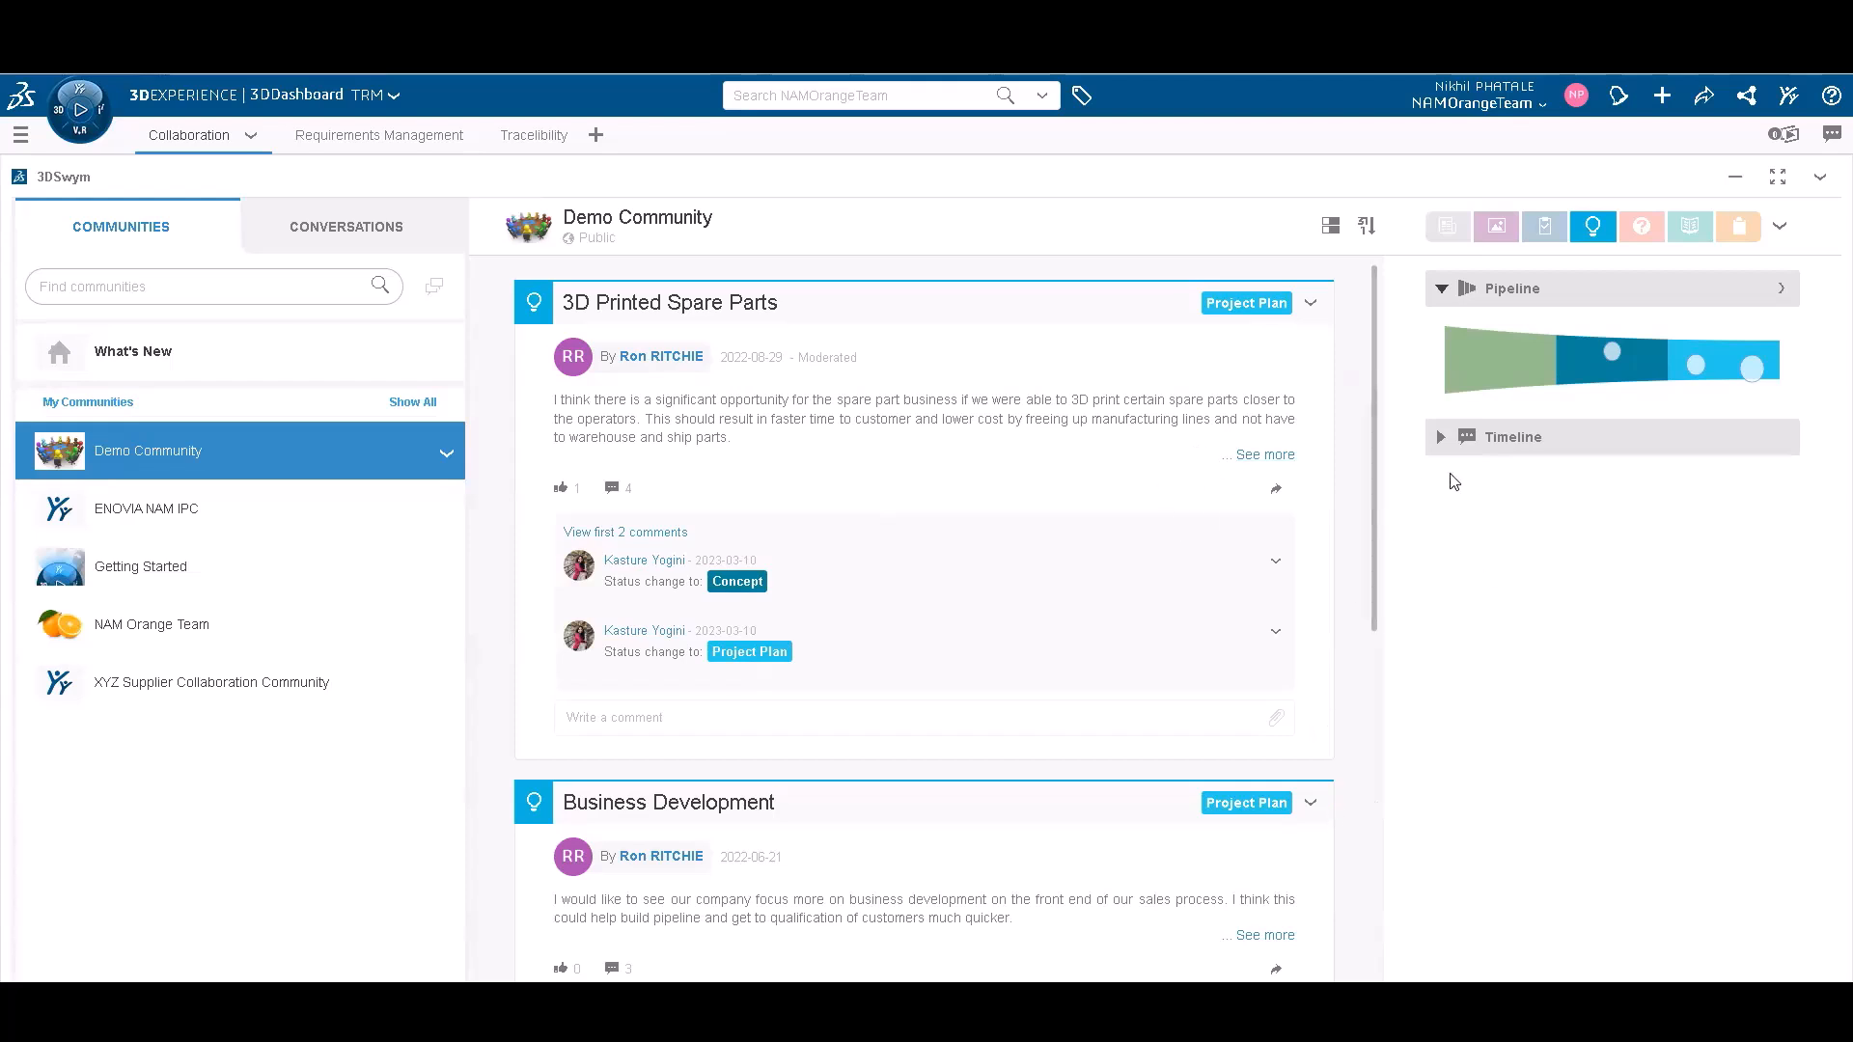
# Reapply the ideas filter in Demo Community, review the full ideas pipeline and close it.
pyautogui.click(1590, 232)
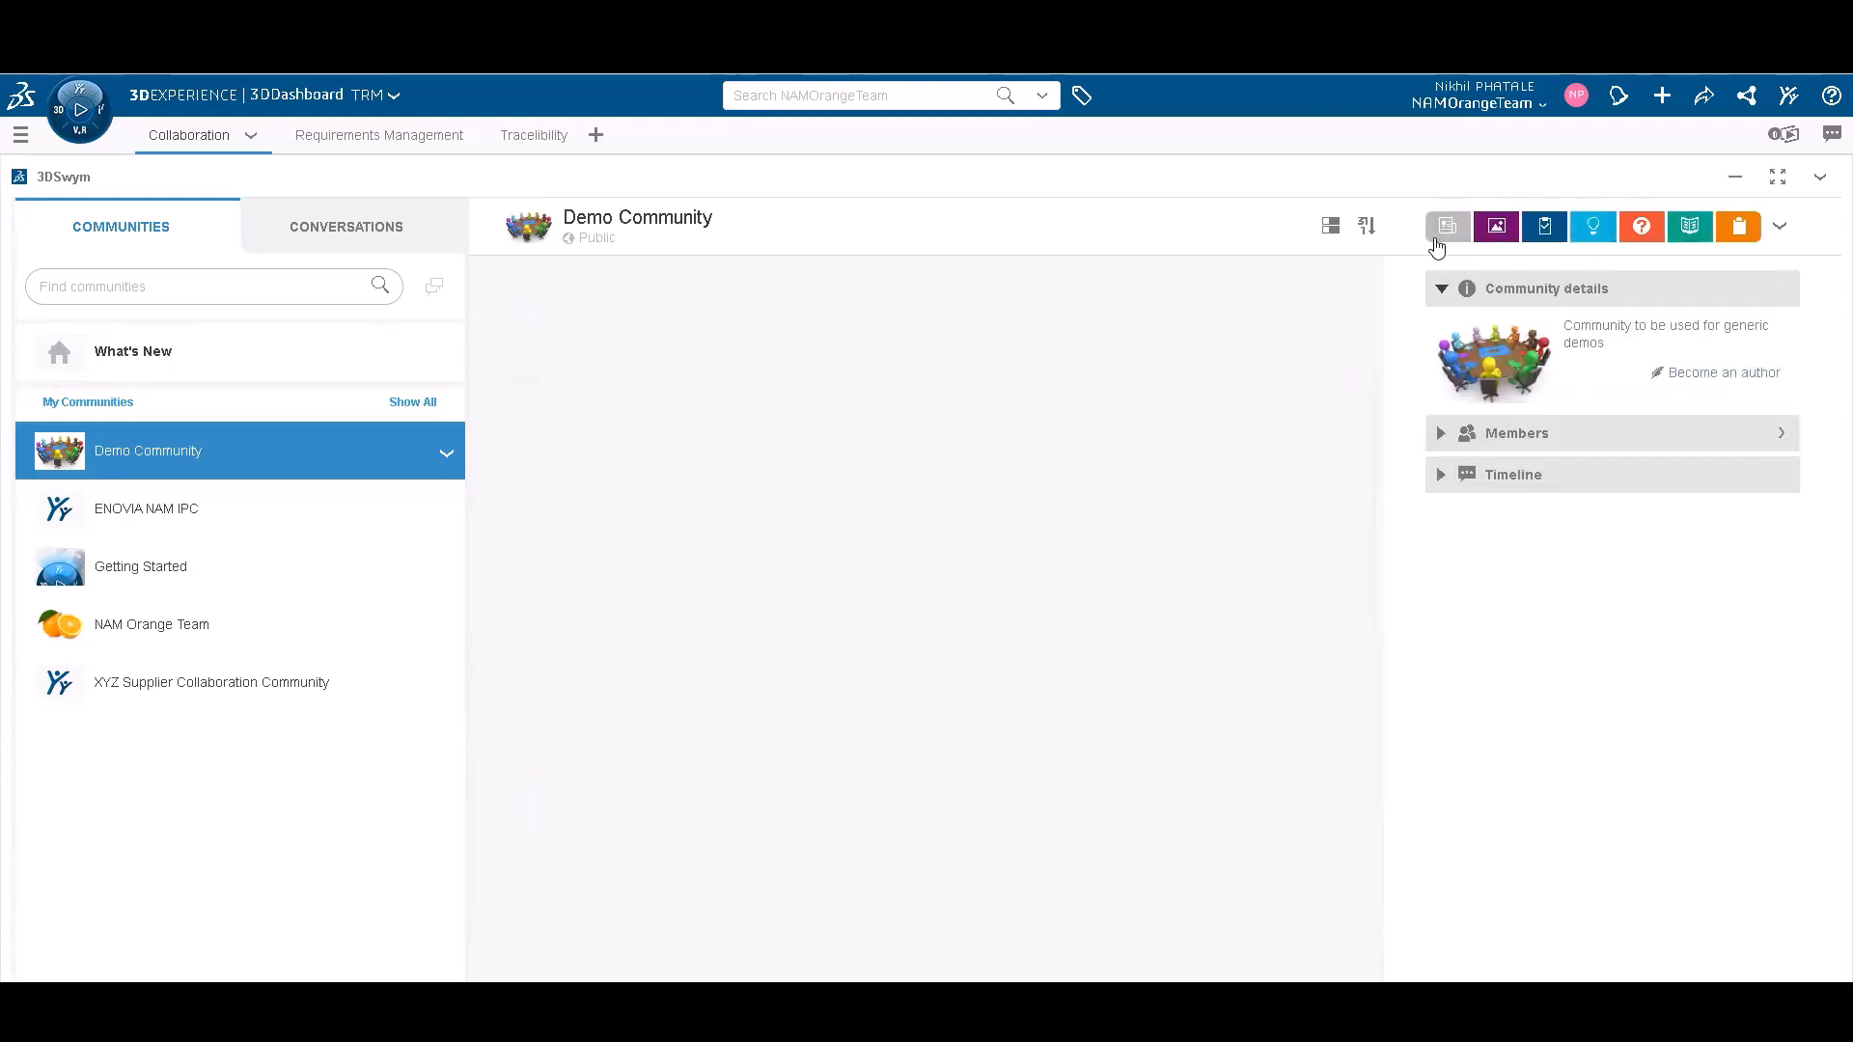
pyautogui.click(1594, 228)
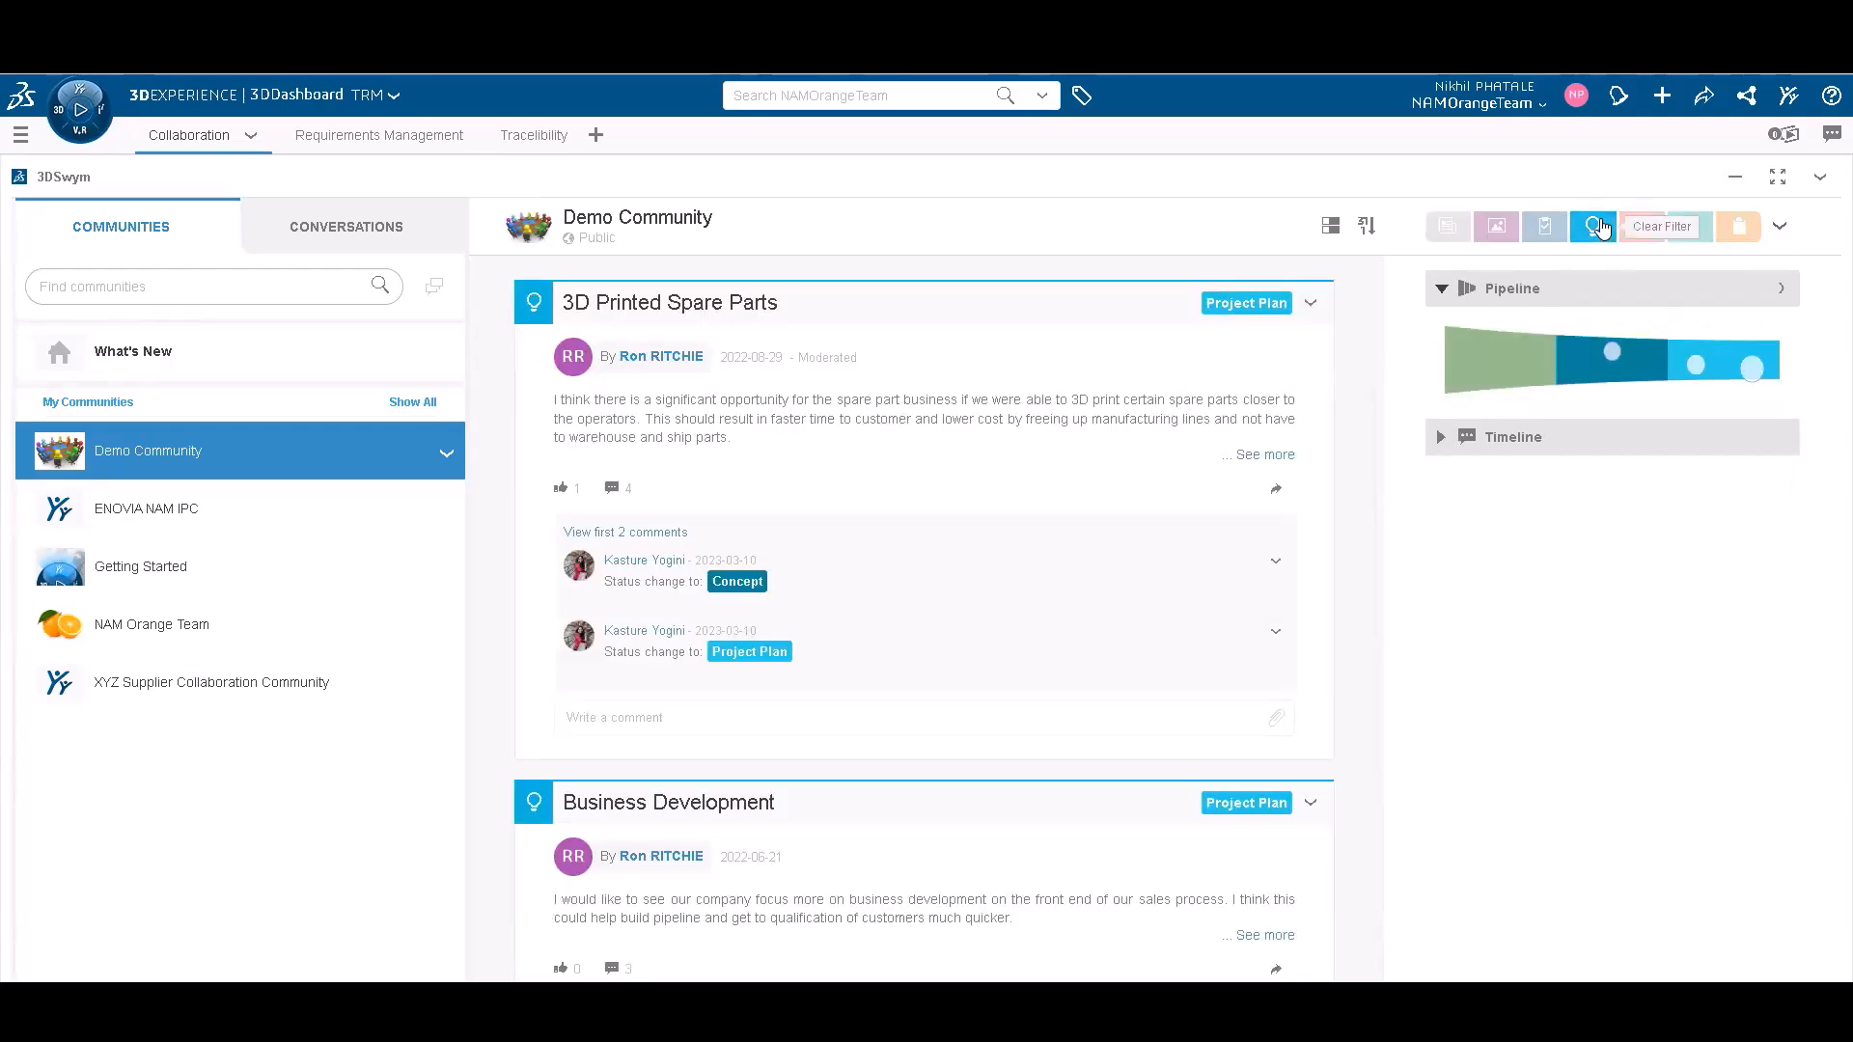
pyautogui.click(1768, 286)
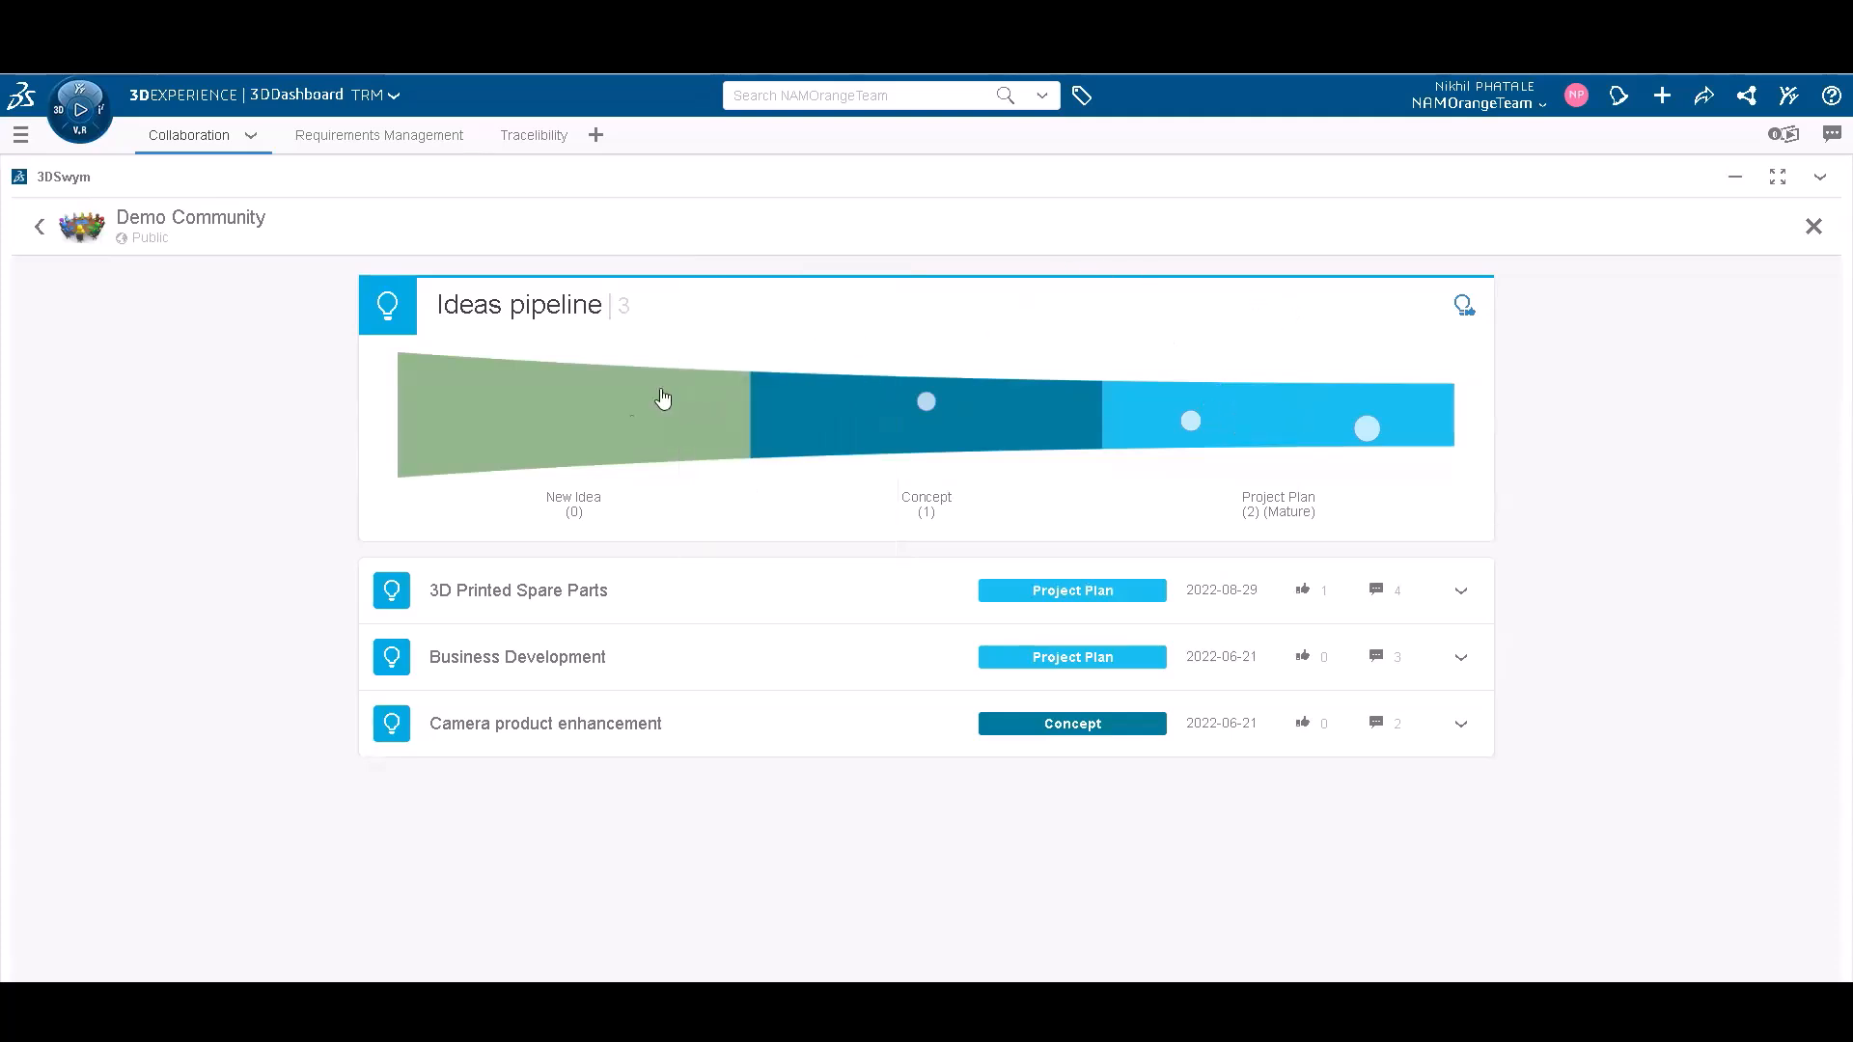
pyautogui.click(1815, 229)
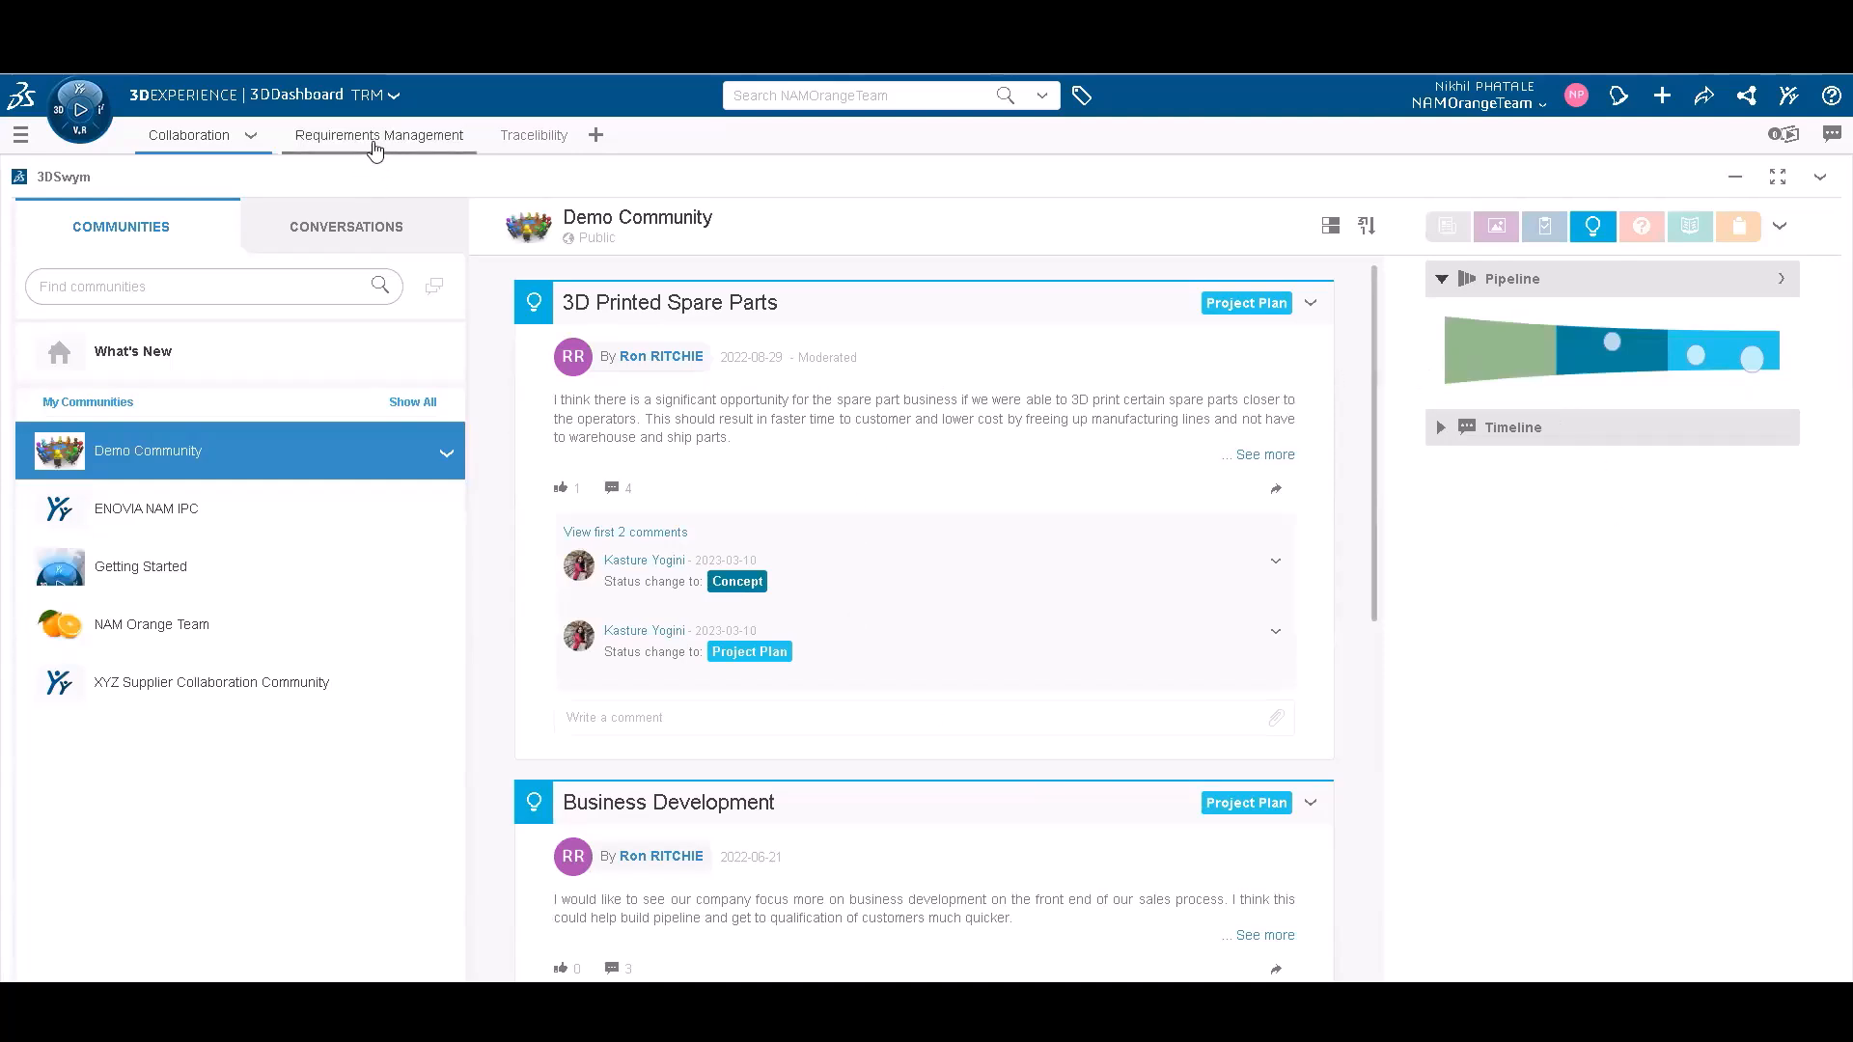
# Open the Requirements Management page and widen the Type column in the requirements structure table.
pyautogui.click(376, 143)
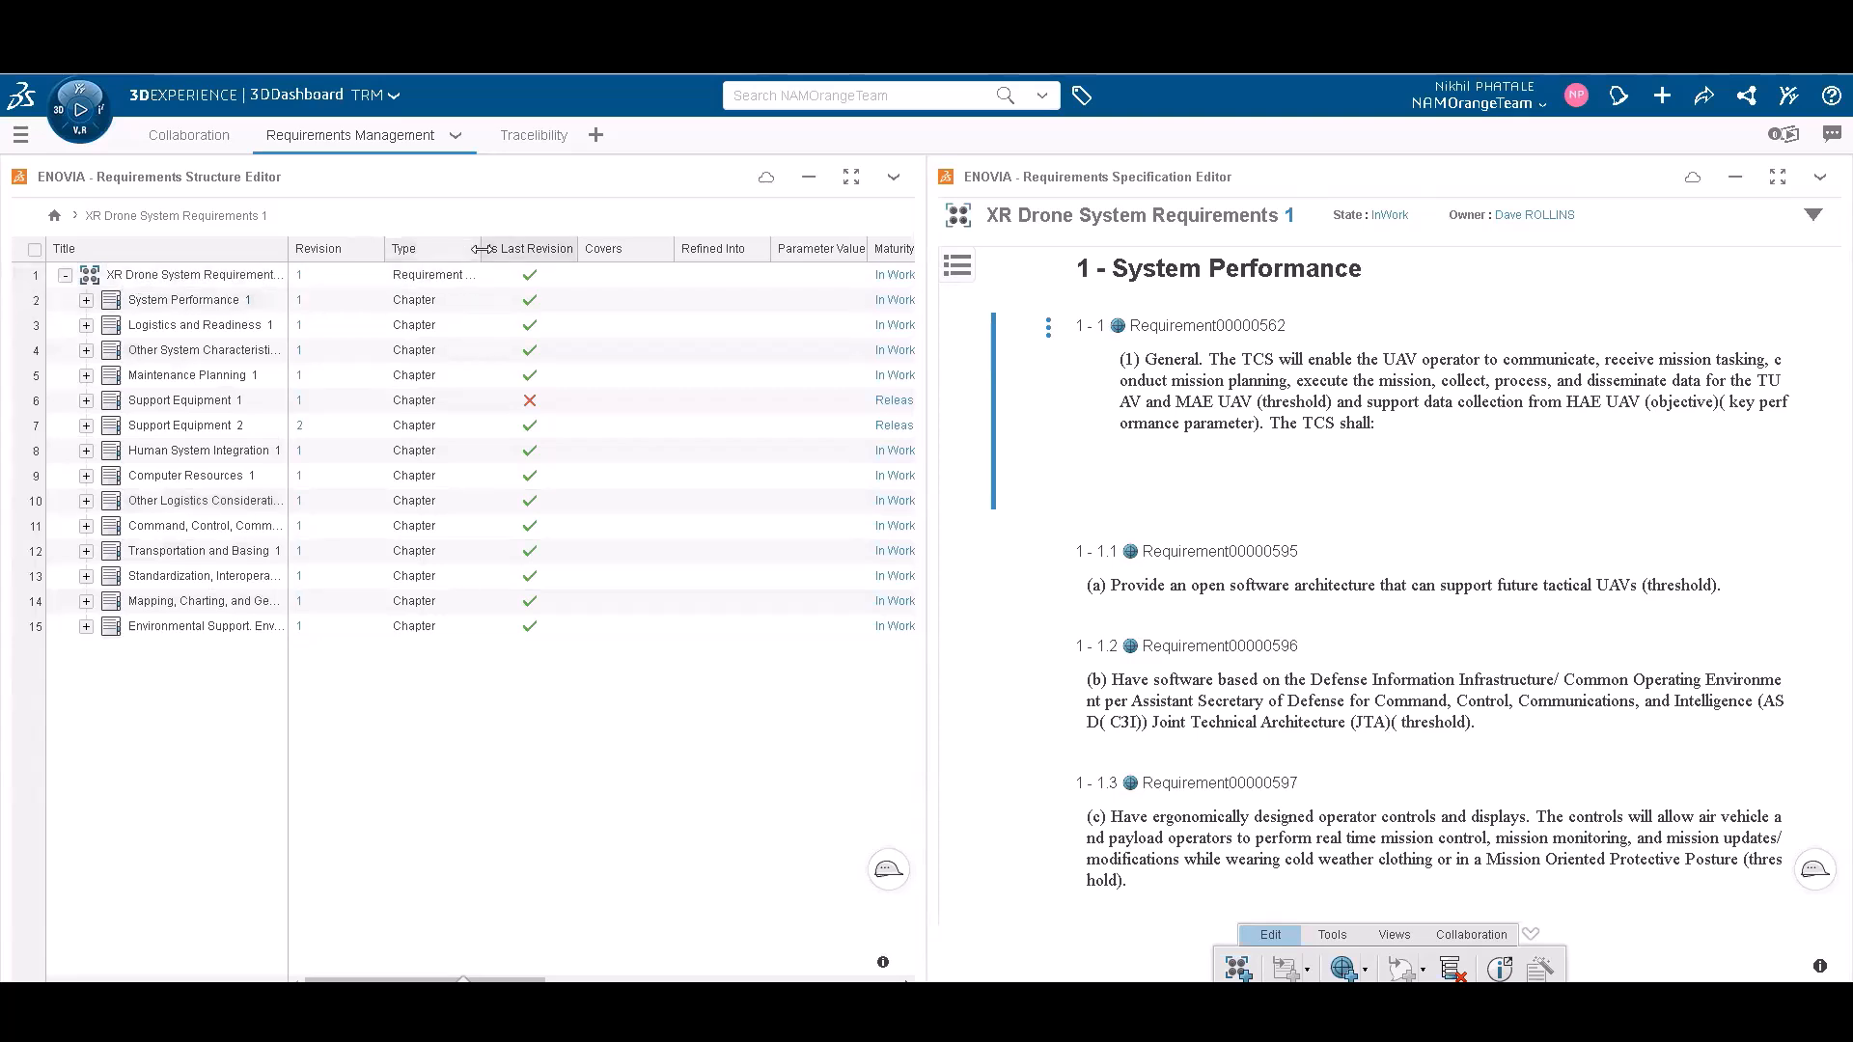
pyautogui.moveTo(514, 249); pyautogui.dragTo(595, 248)
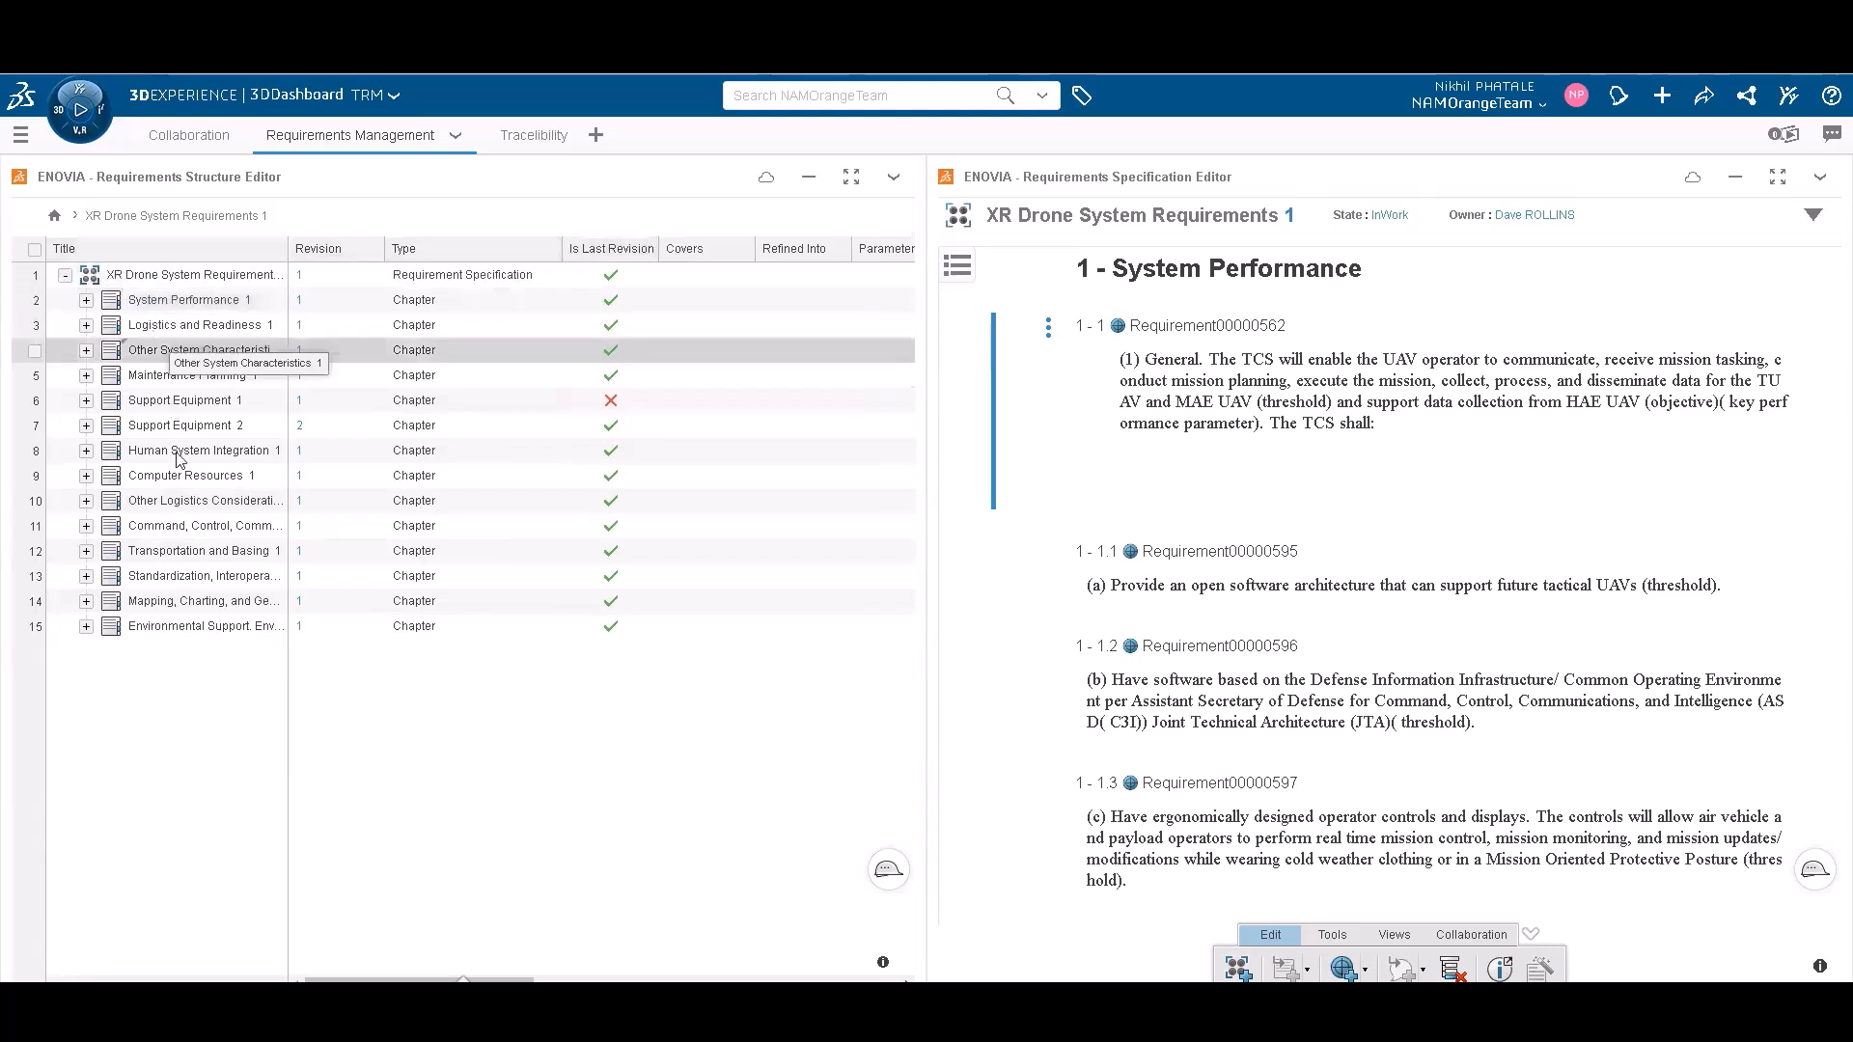
# Examine the requirements under the System Performance chapter, including the sub-requirements of Requirement00000563, and collapse the chapter.
pyautogui.click(86, 300)
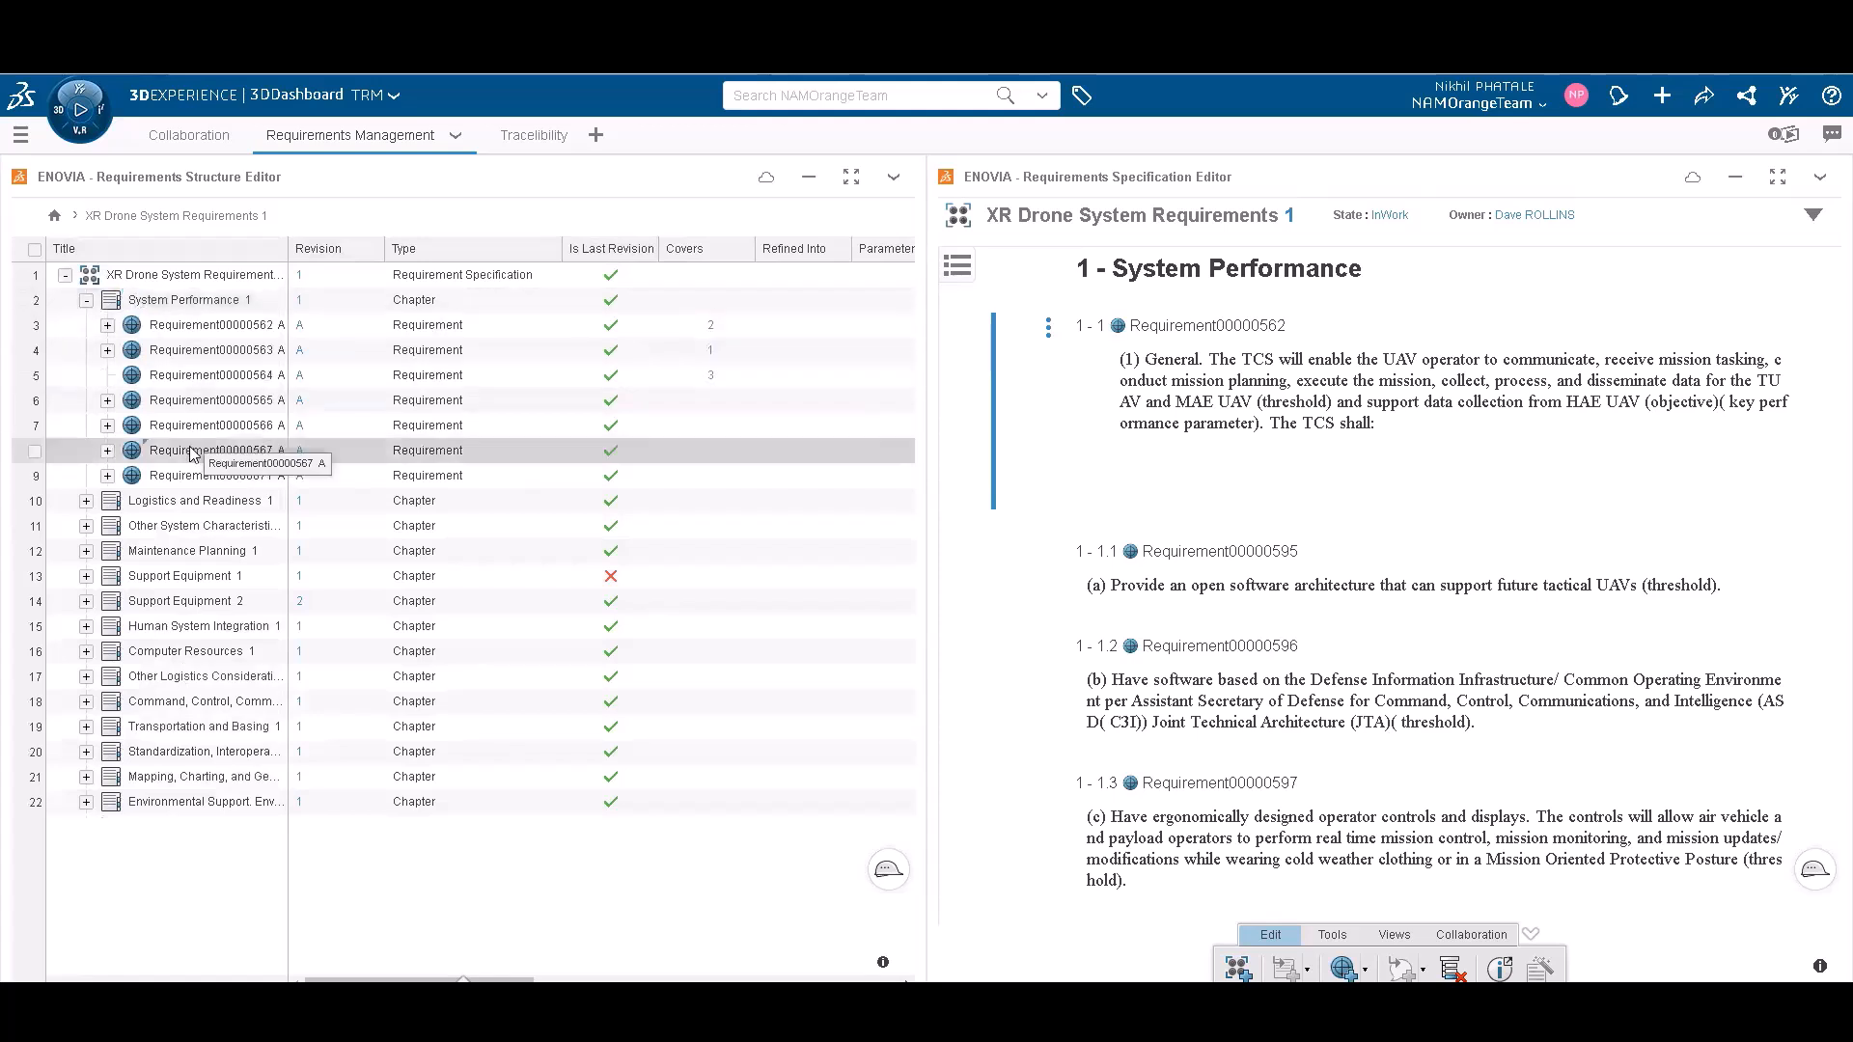
pyautogui.click(107, 351)
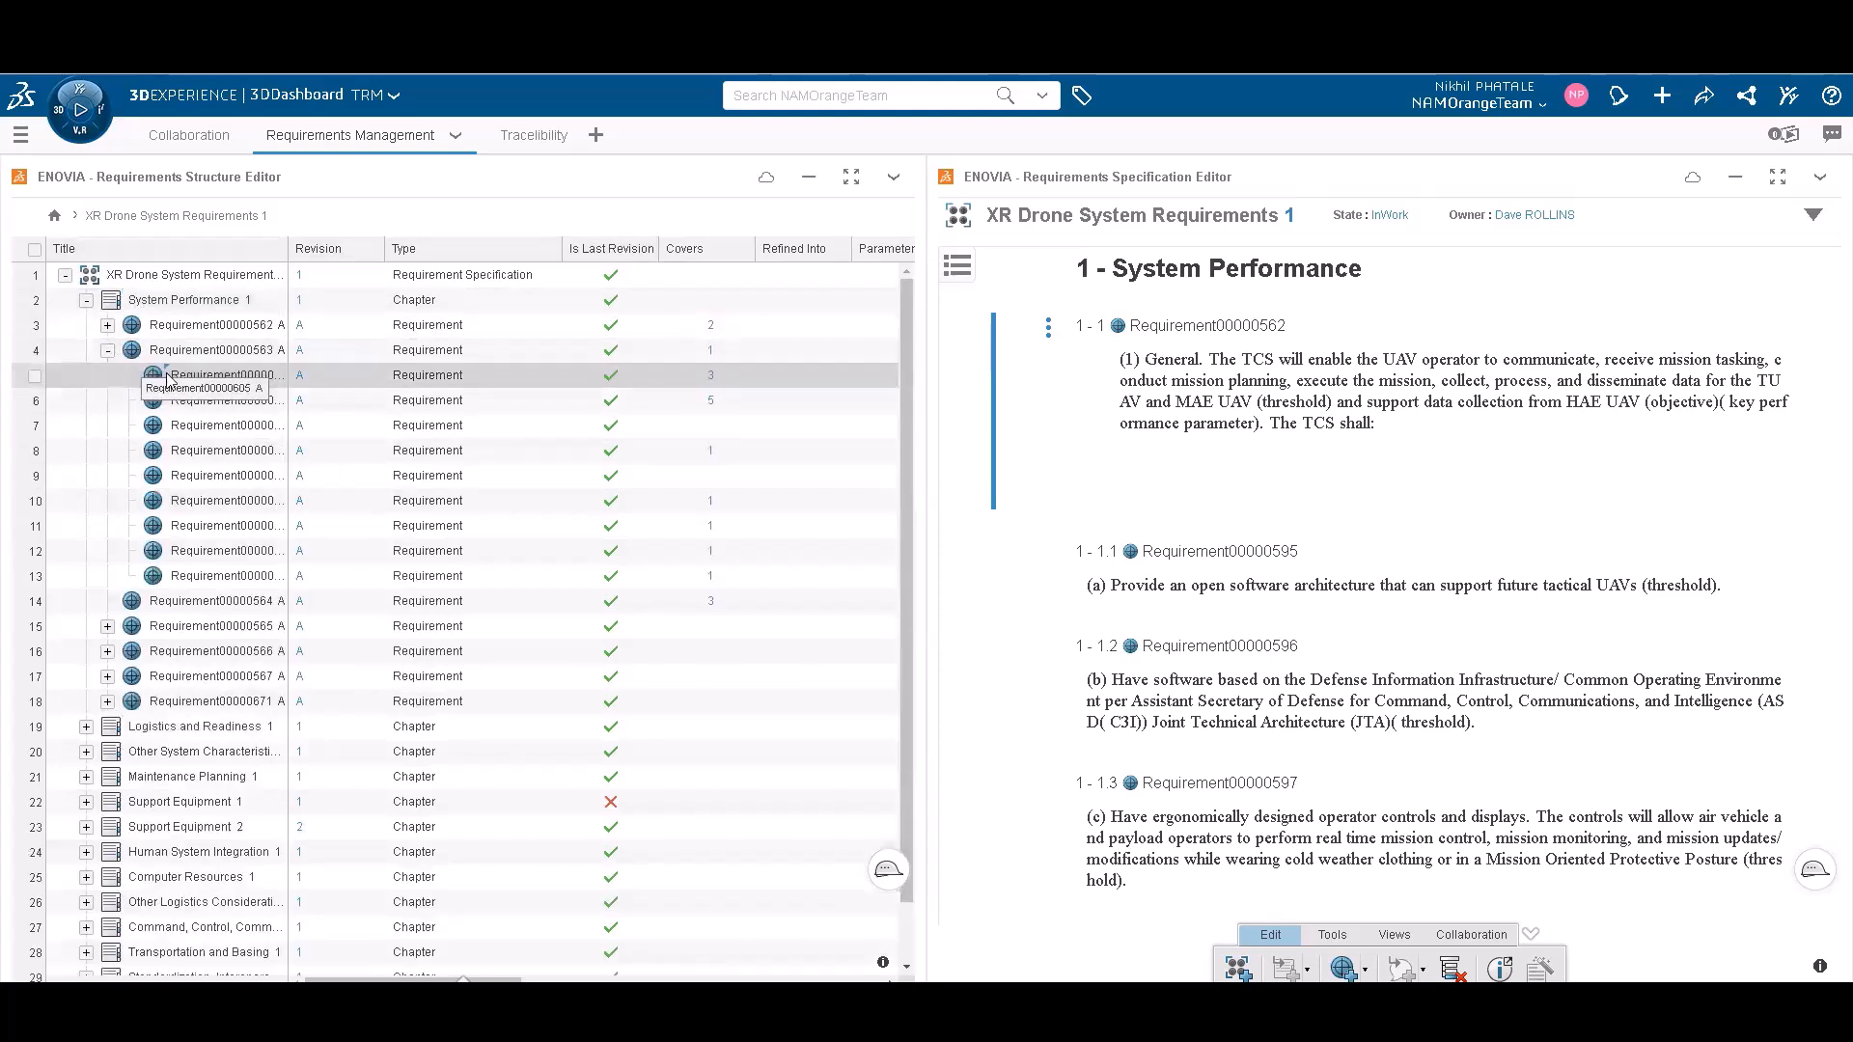
pyautogui.click(86, 300)
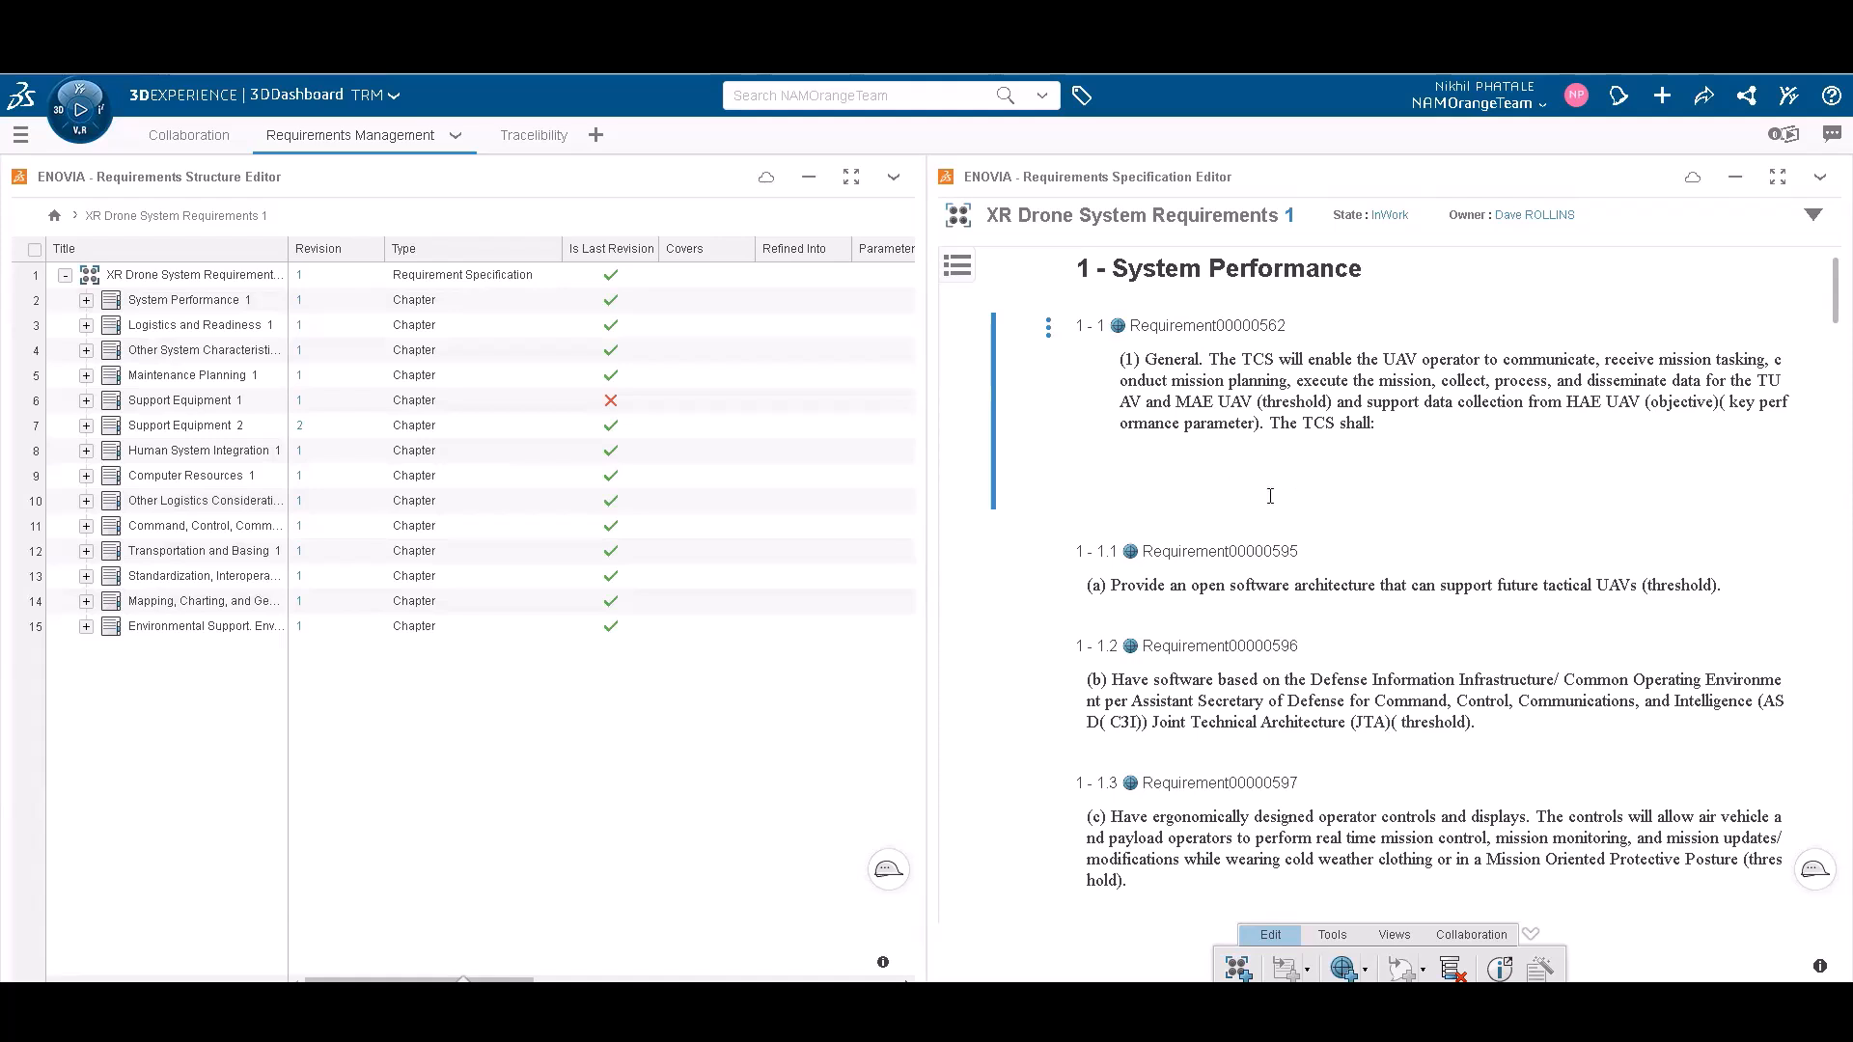
# Start an image on a new line below the text of Requirement00000562 and choose Valve.webp from the Desktop for upload.
pyautogui.click(1395, 432)
pyautogui.press('Return')
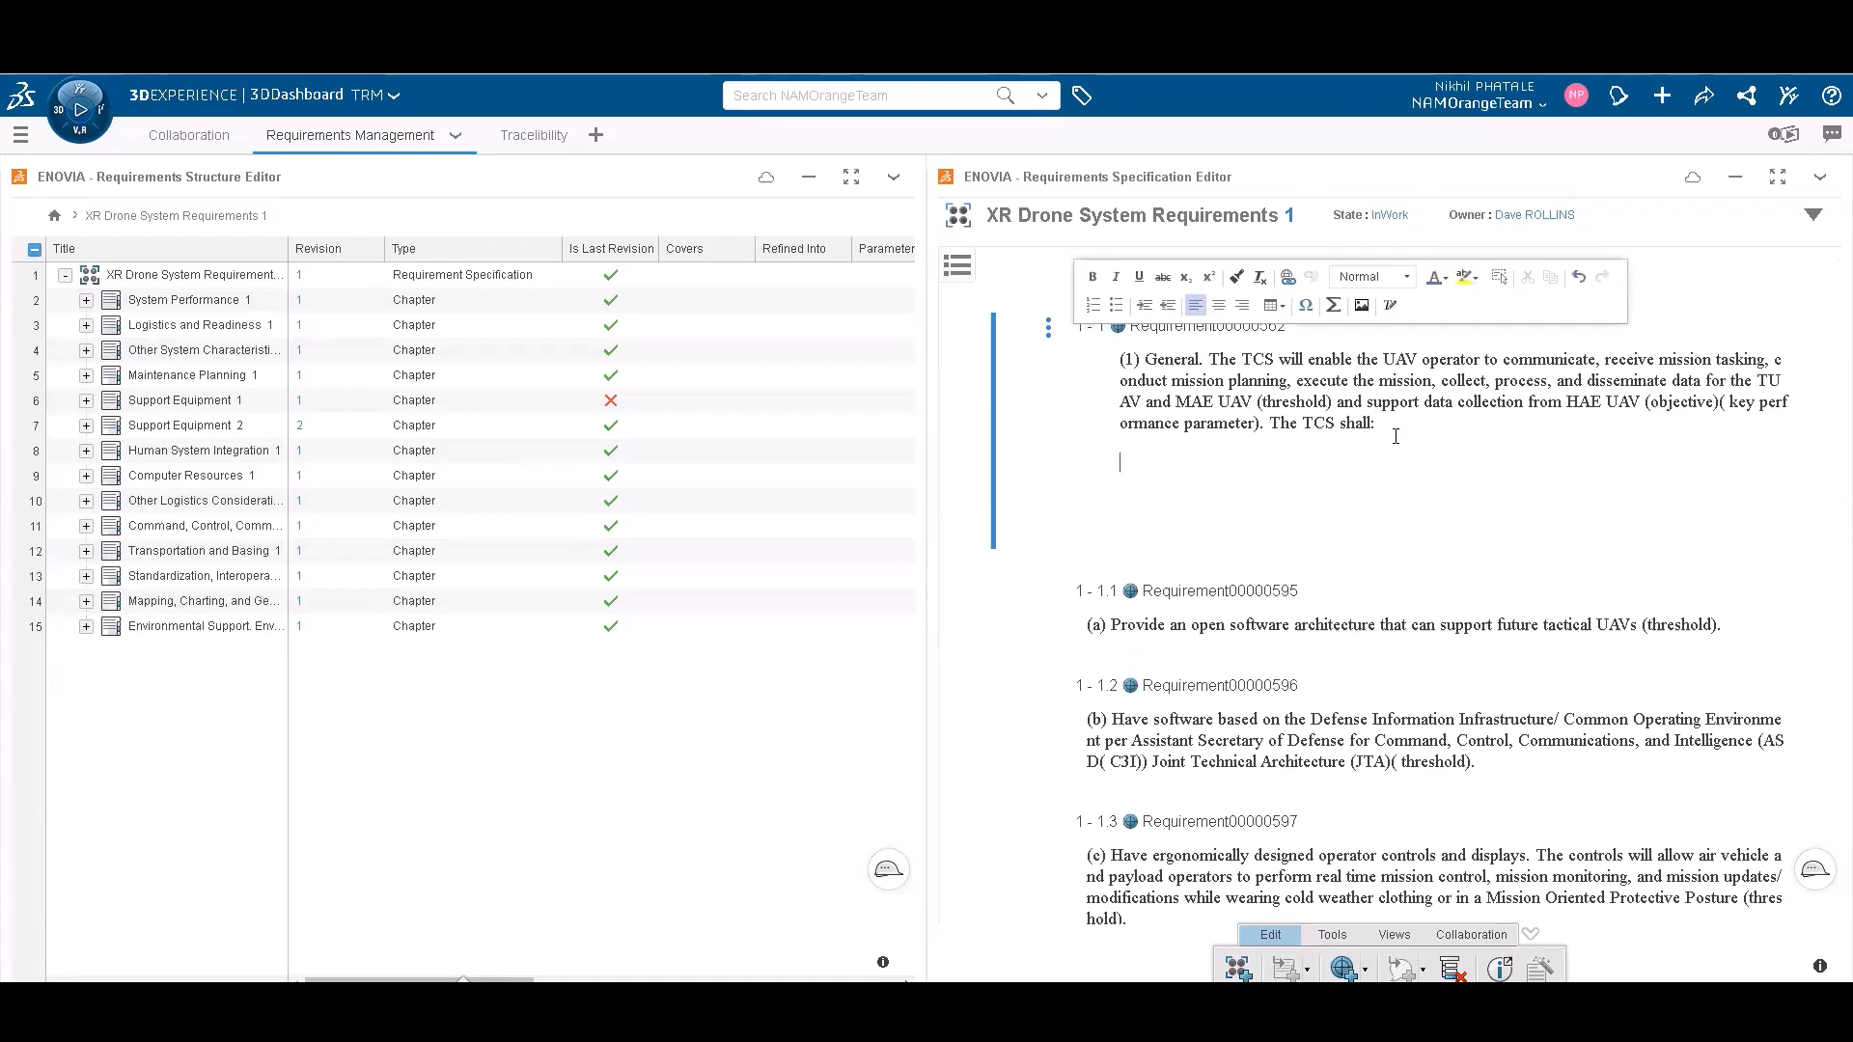
pyautogui.click(1362, 305)
pyautogui.click(1291, 570)
pyautogui.click(231, 182)
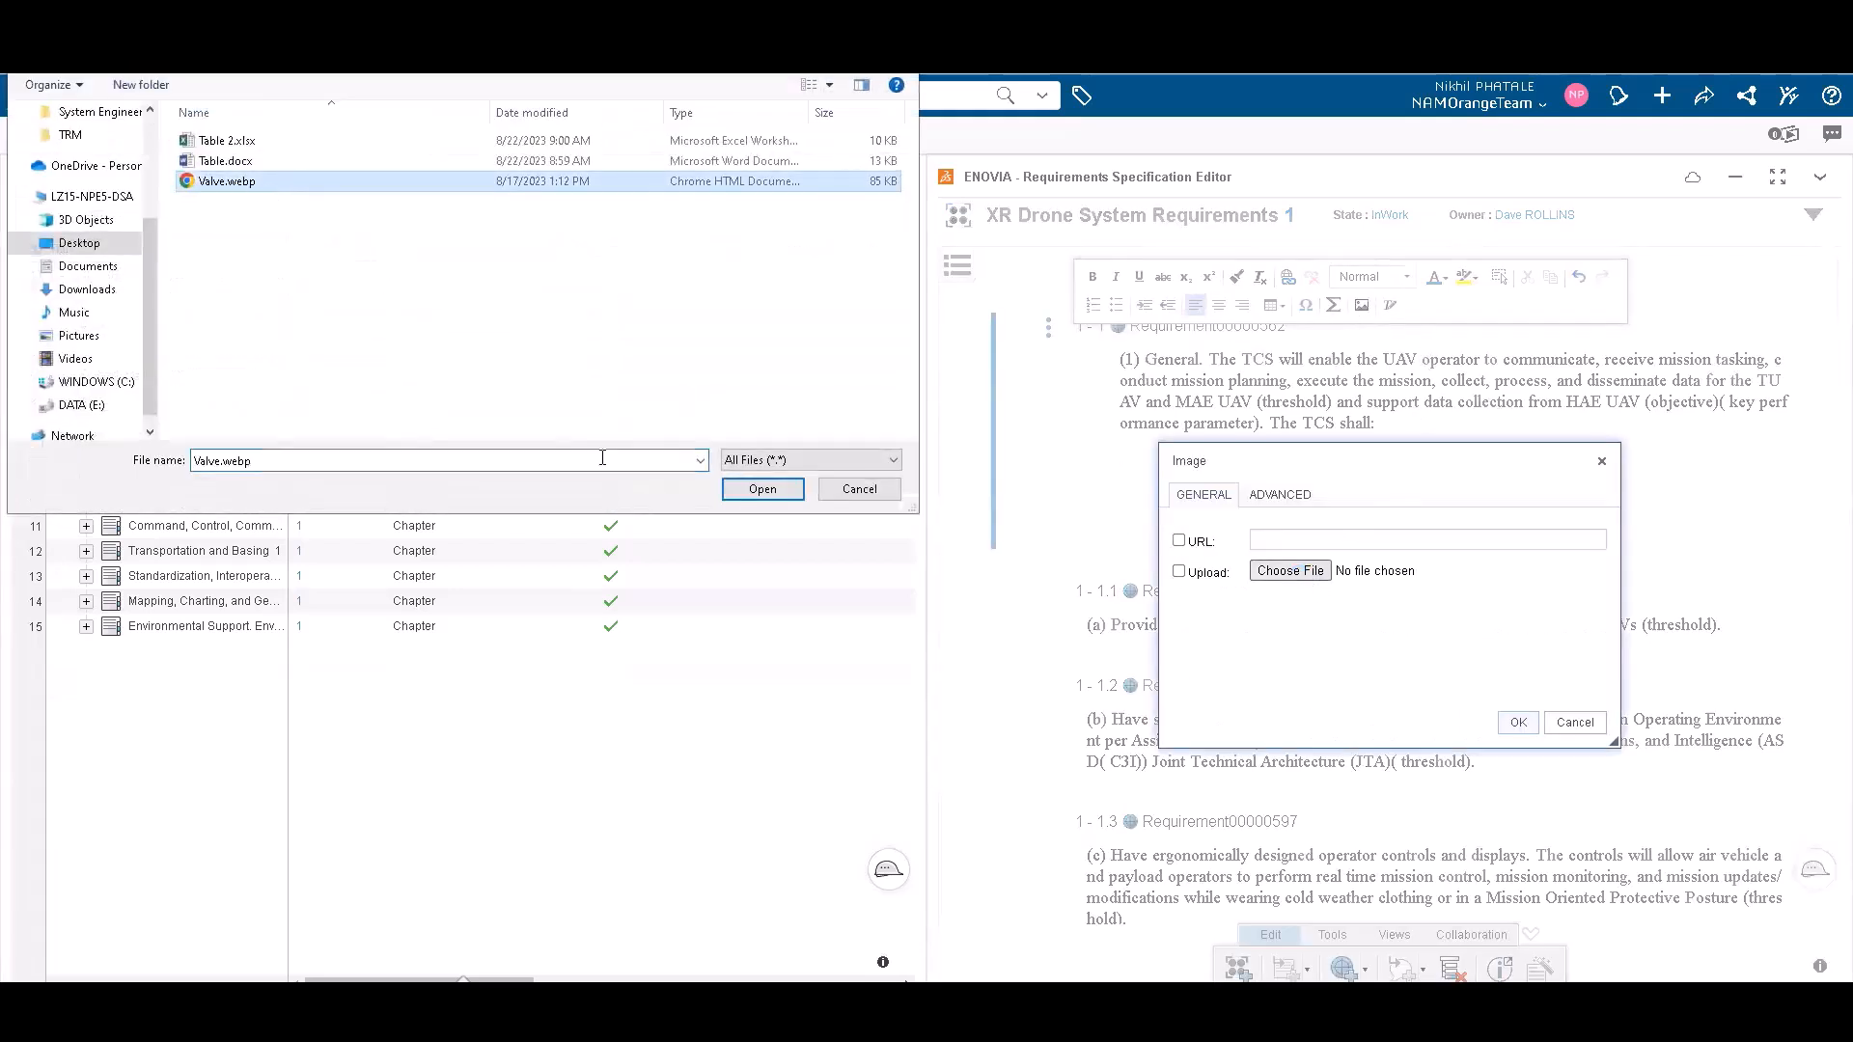
pyautogui.click(760, 489)
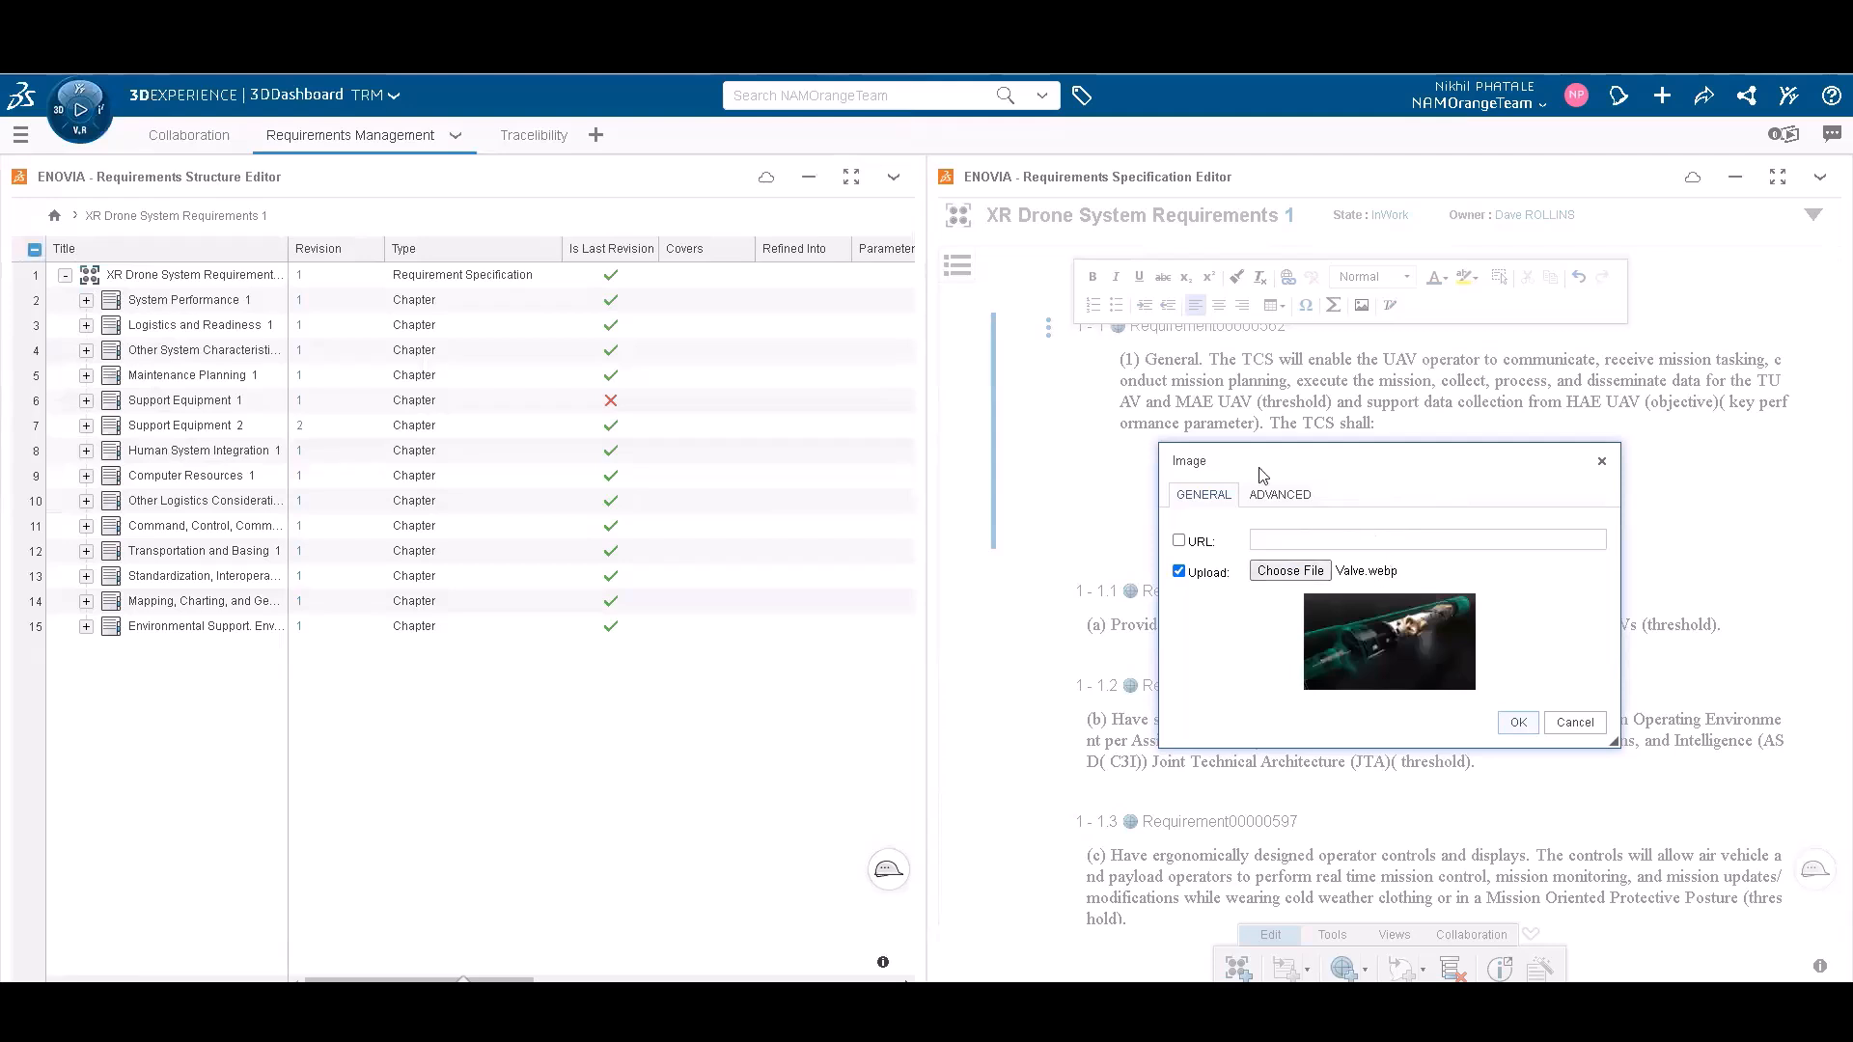
# Set the valve image's width to 400 with the ratio locked and insert it into the requirement.
pyautogui.click(1280, 495)
pyautogui.doubleClick(1192, 599)
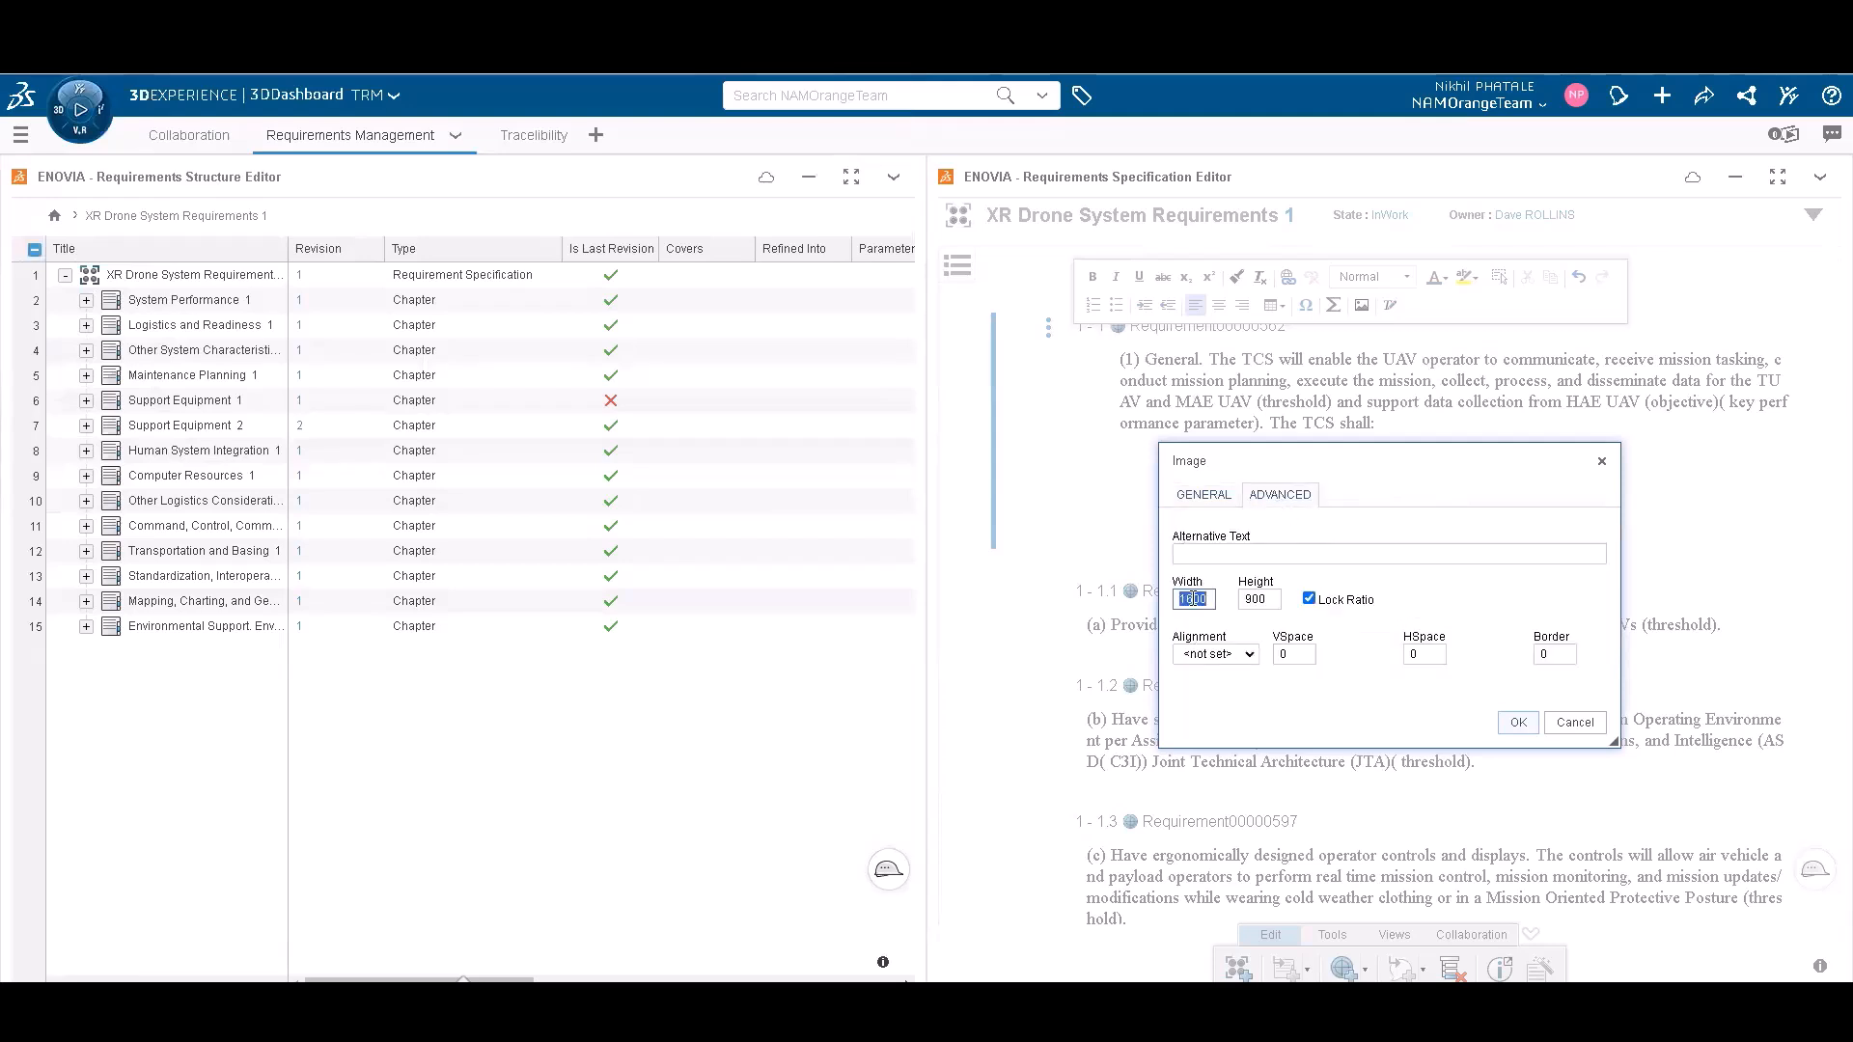
pyautogui.write('400')
pyautogui.click(1518, 722)
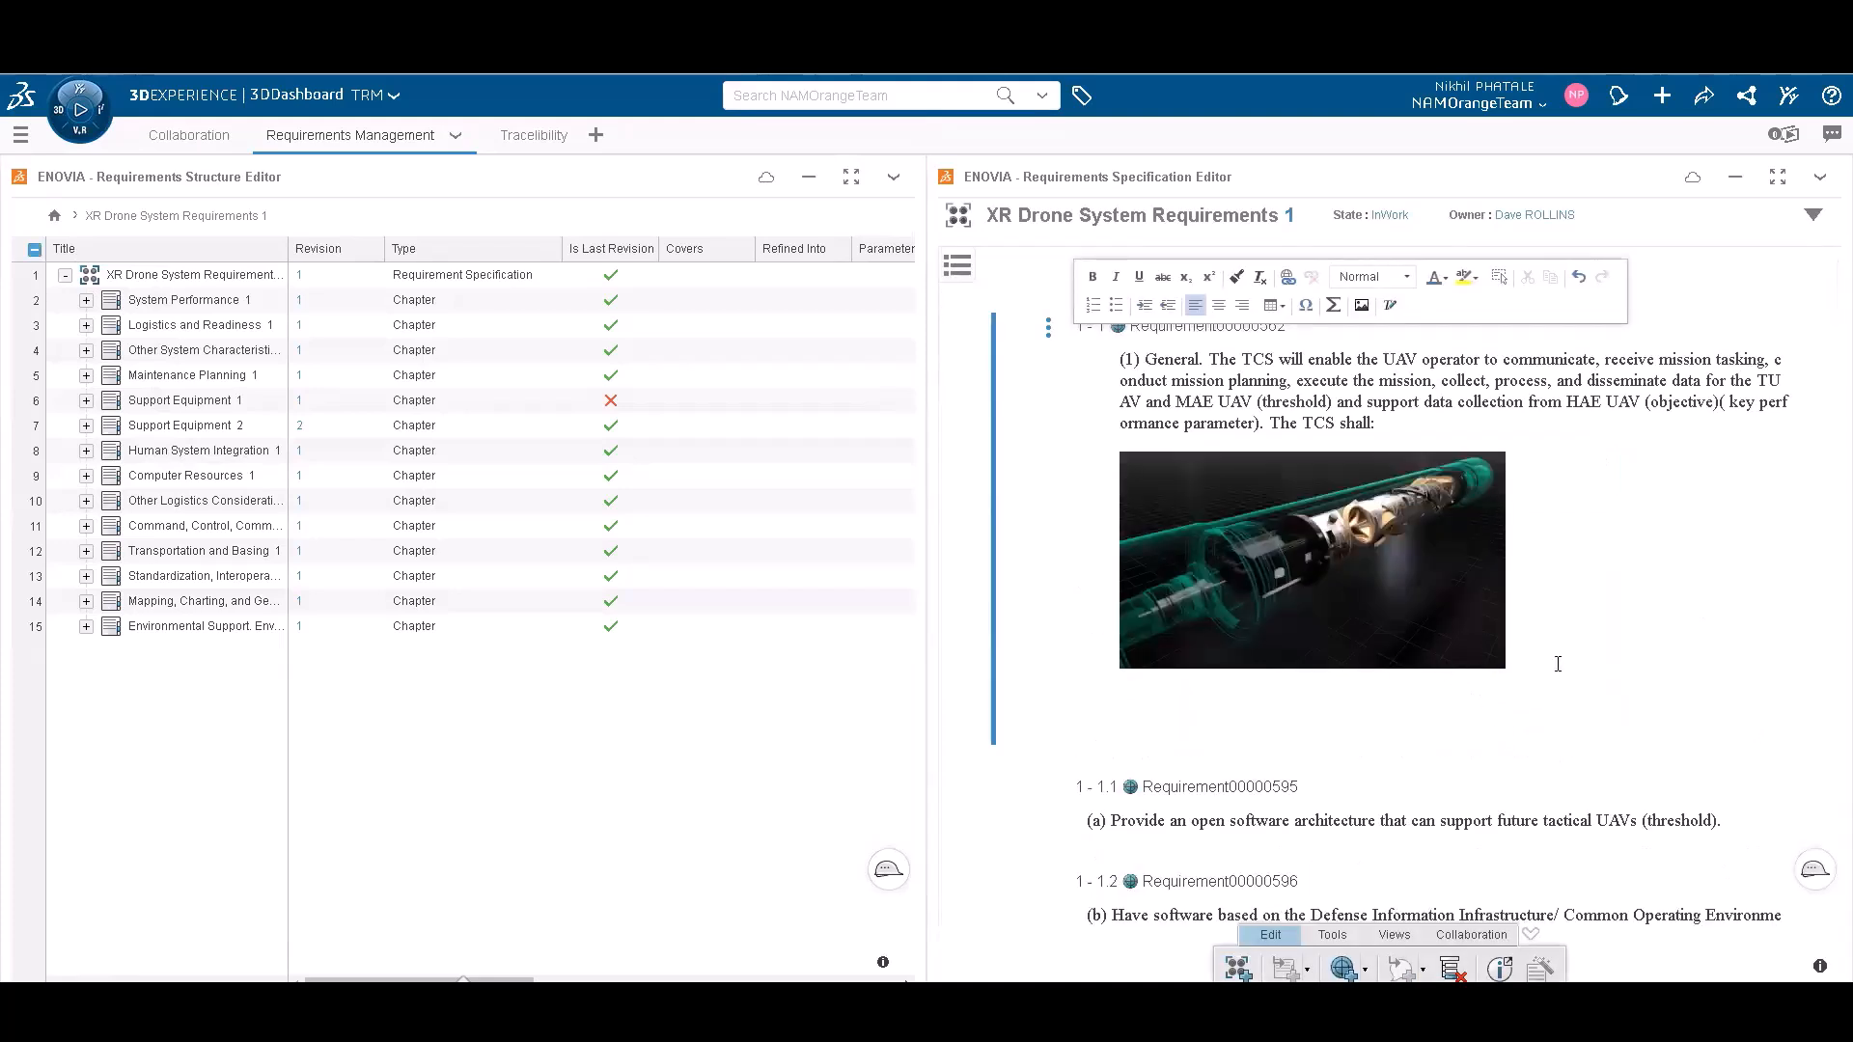
# Add a new line below the valve image, switch to Excel and copy the whole ice conditions table, A1 to E13.
pyautogui.press('Return')
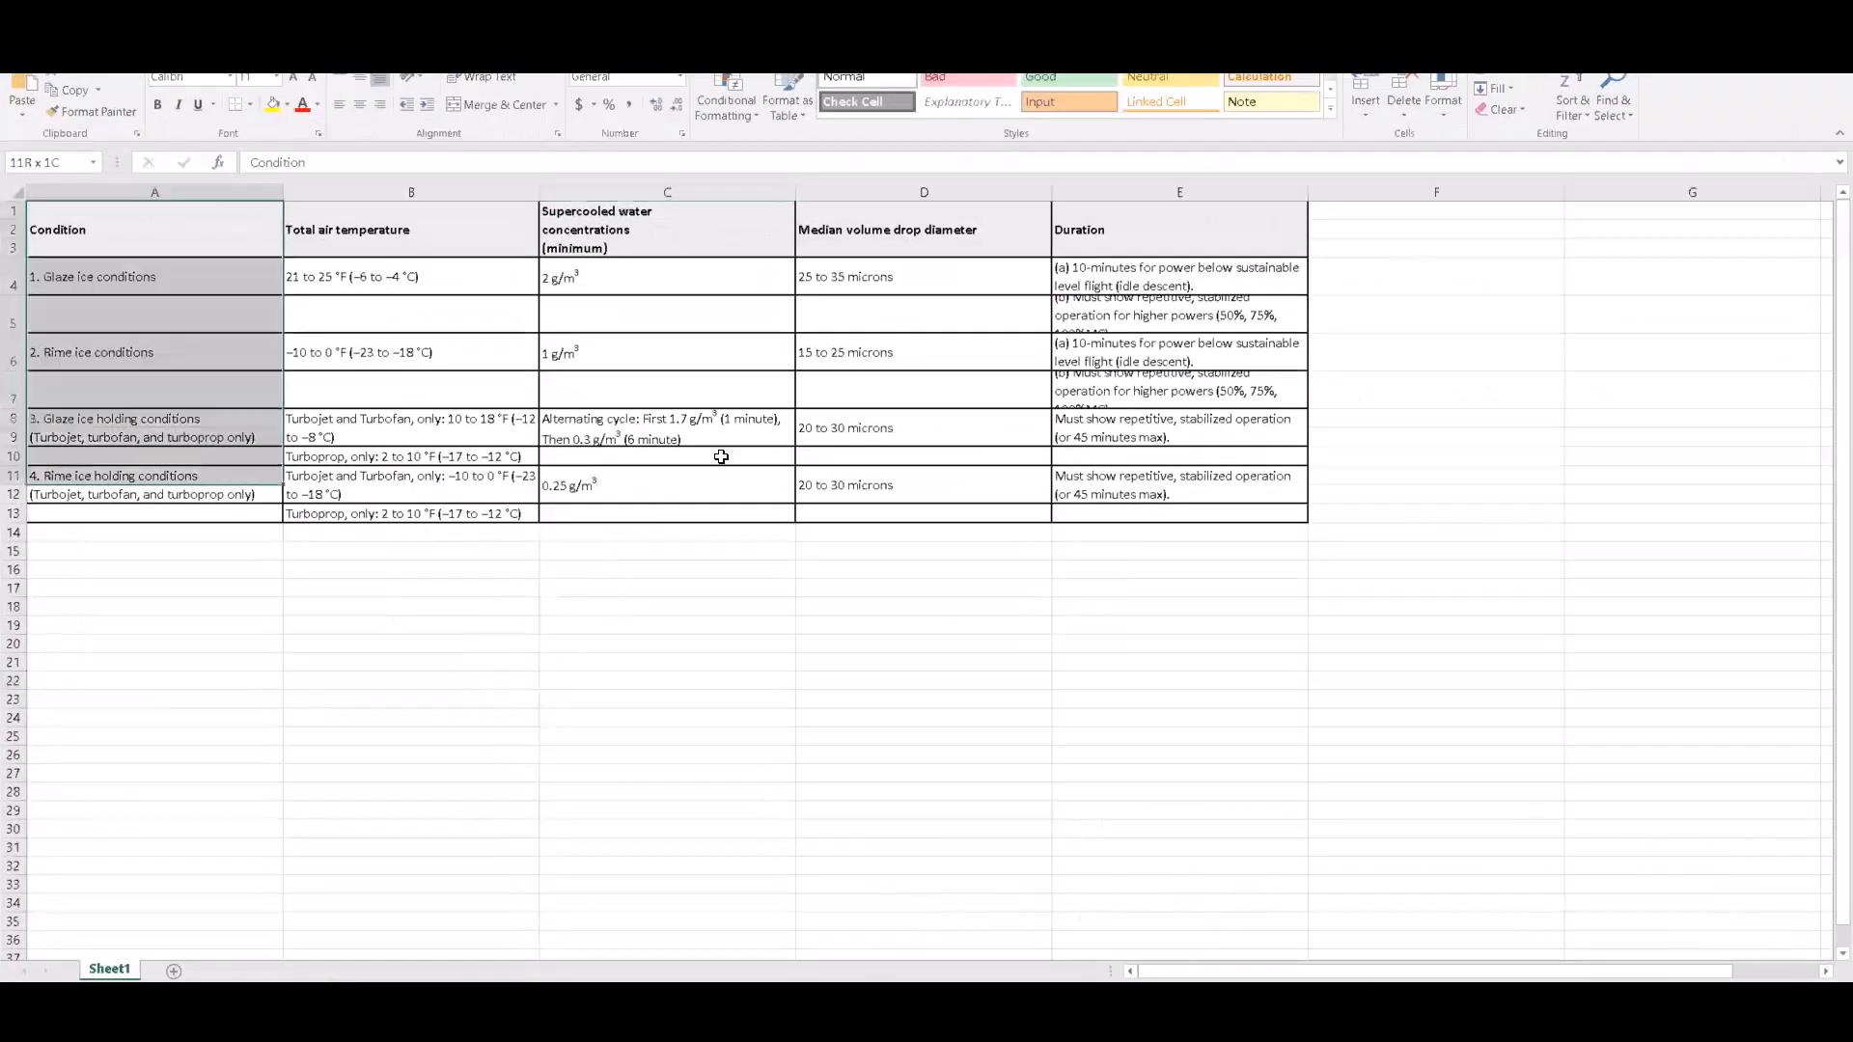
pyautogui.moveTo(721, 456); pyautogui.dragTo(1194, 516)
pyautogui.rightClick(1122, 432)
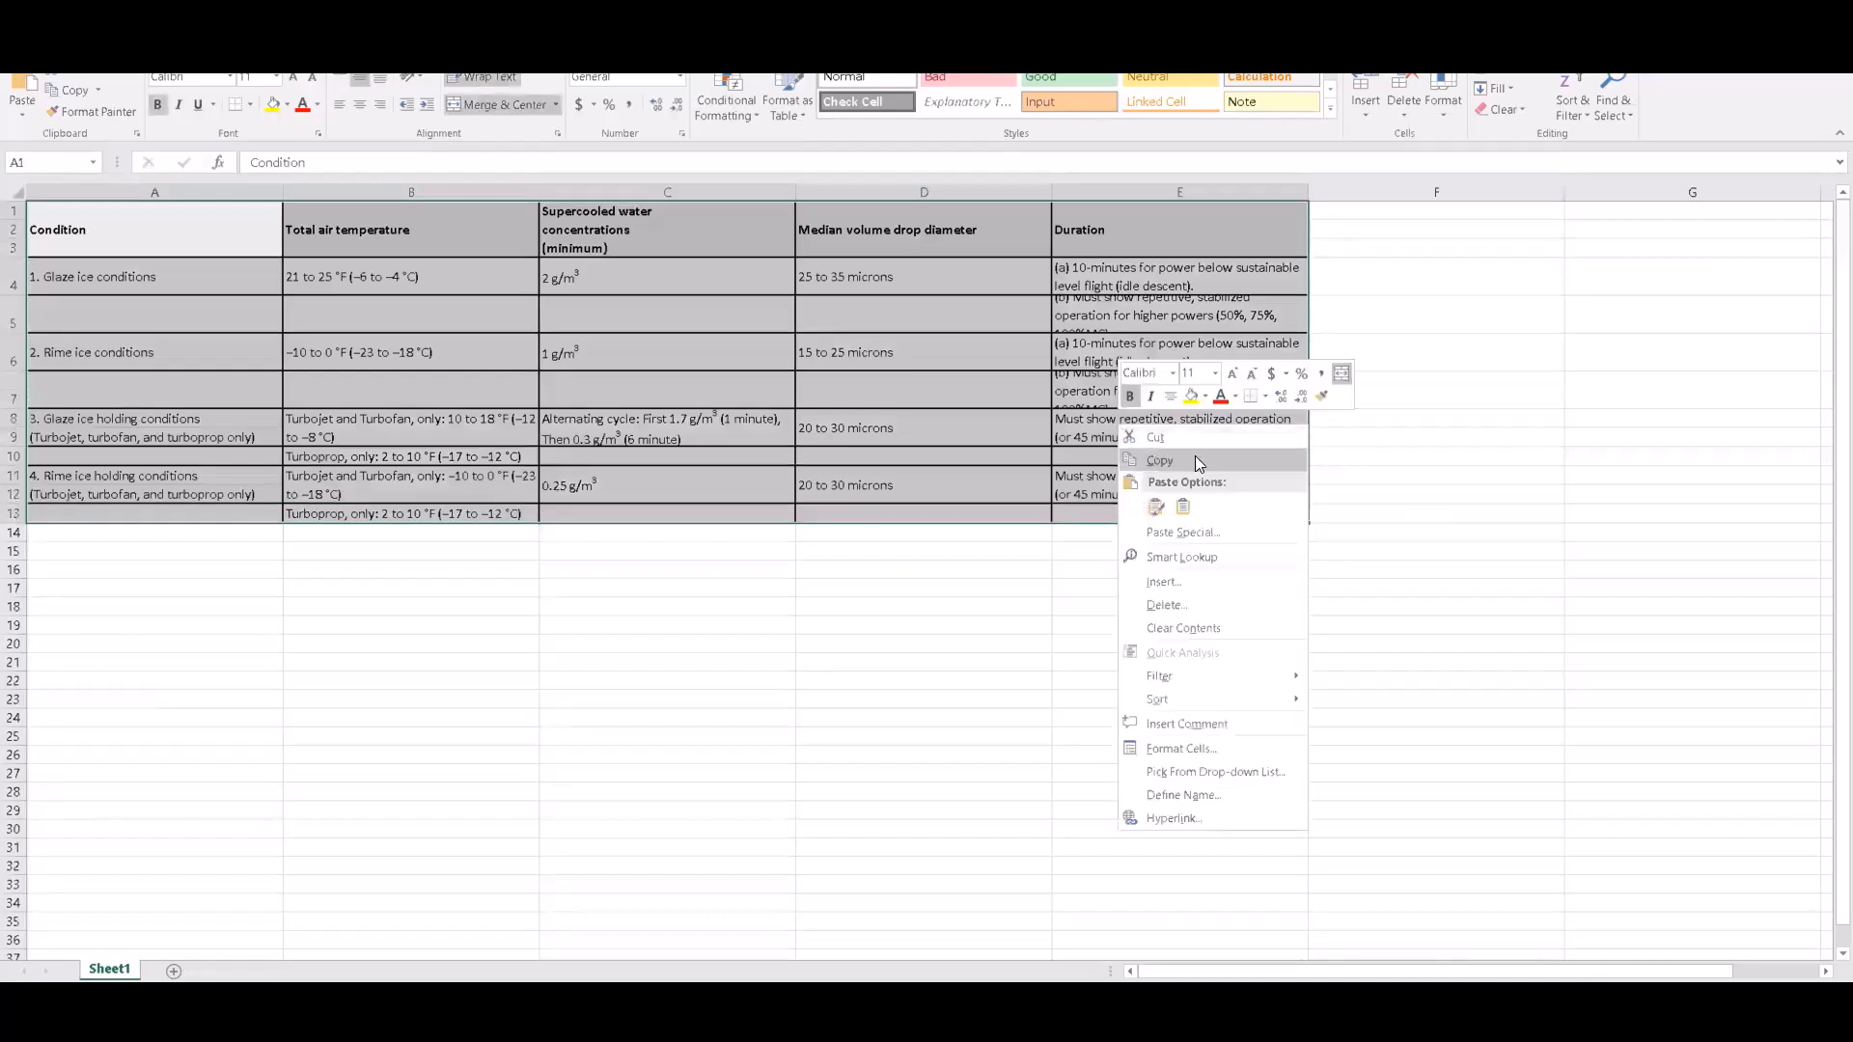
pyautogui.click(1158, 460)
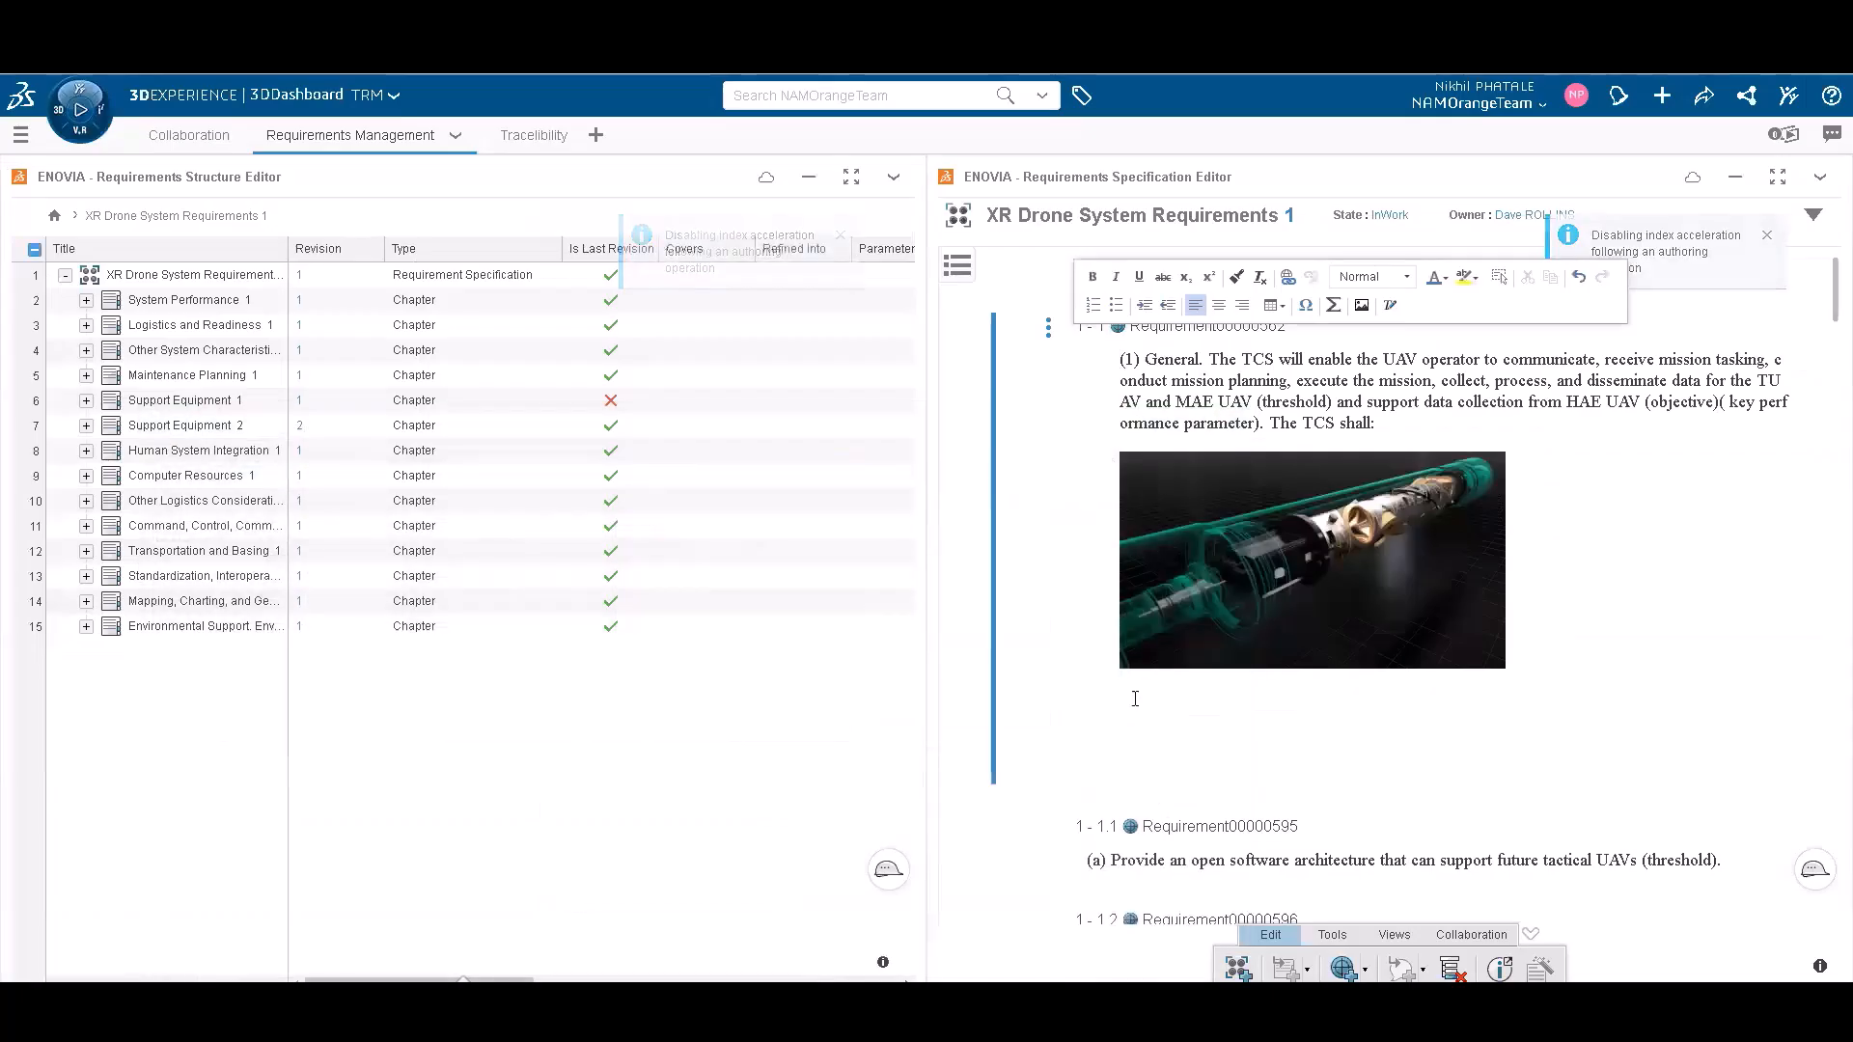
# Paste the copied ice conditions table below the valve image in Requirement00000562 and check its layout.
pyautogui.rightClick(1133, 697)
pyautogui.click(1164, 708)
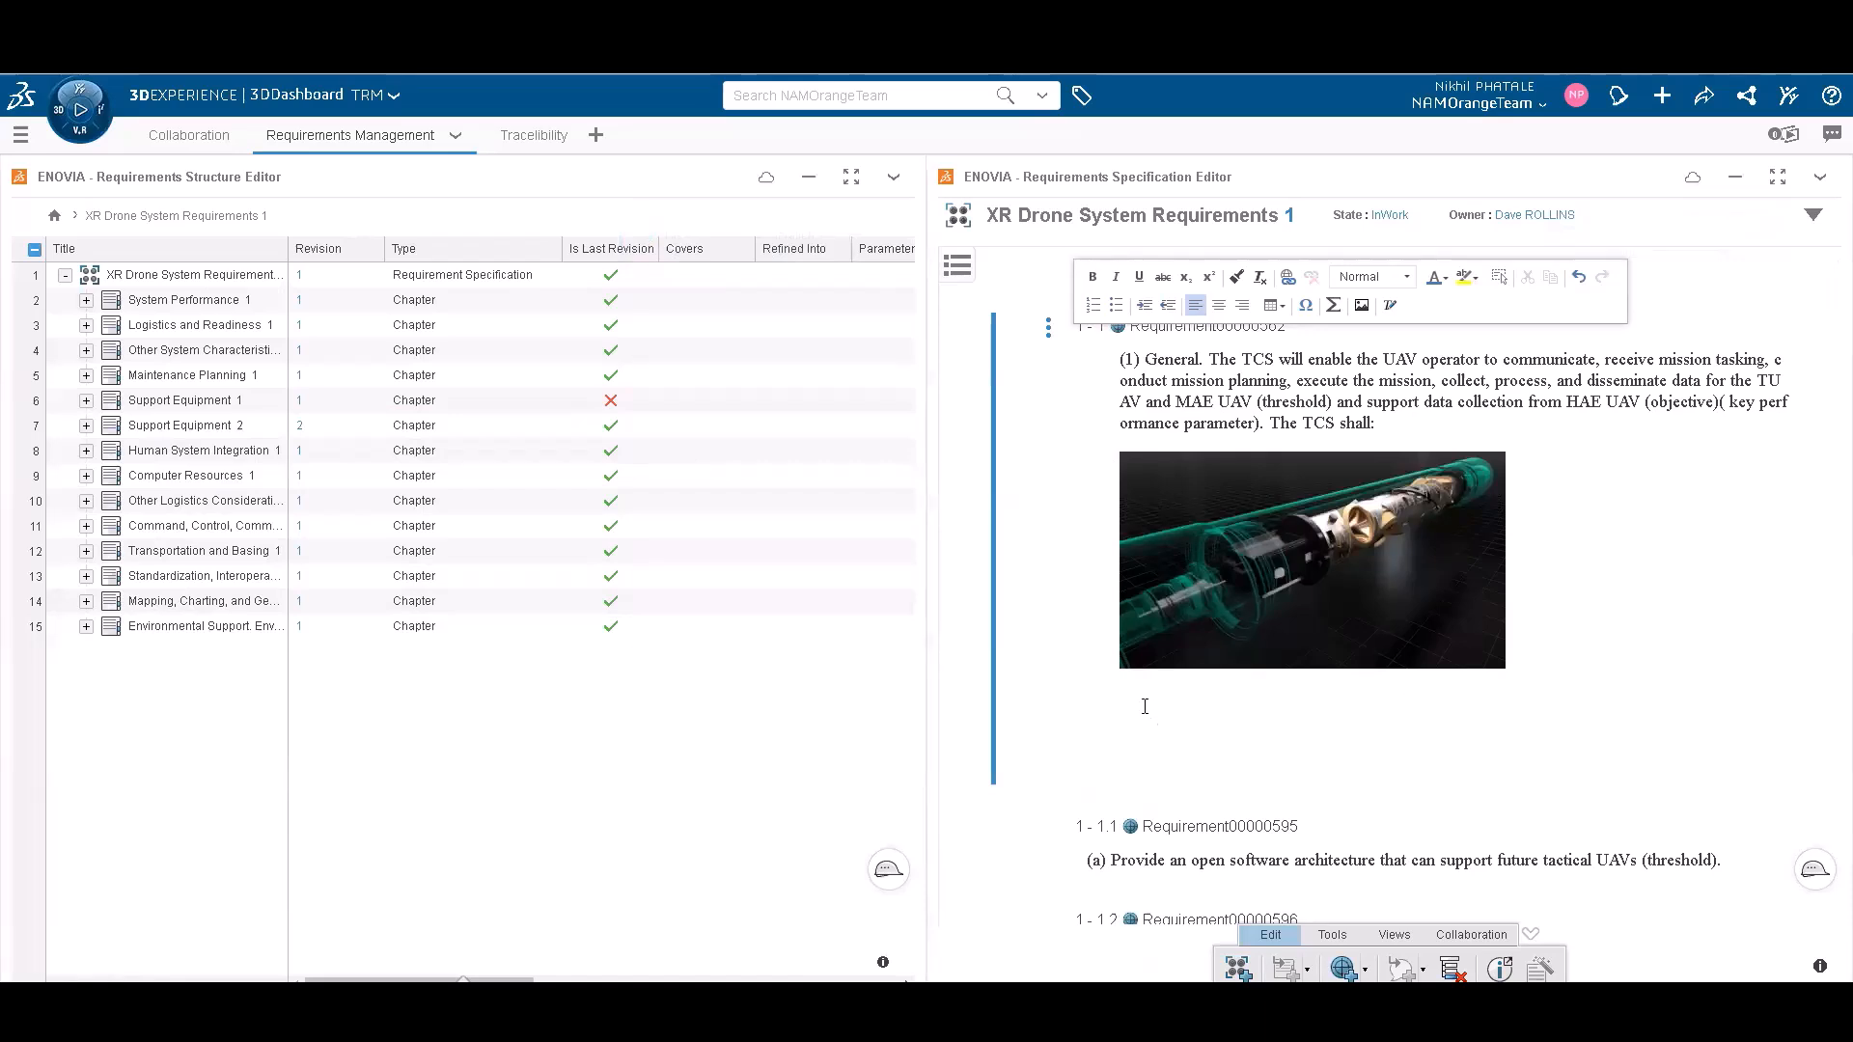
pyautogui.hotkey('ctrl', 'v')
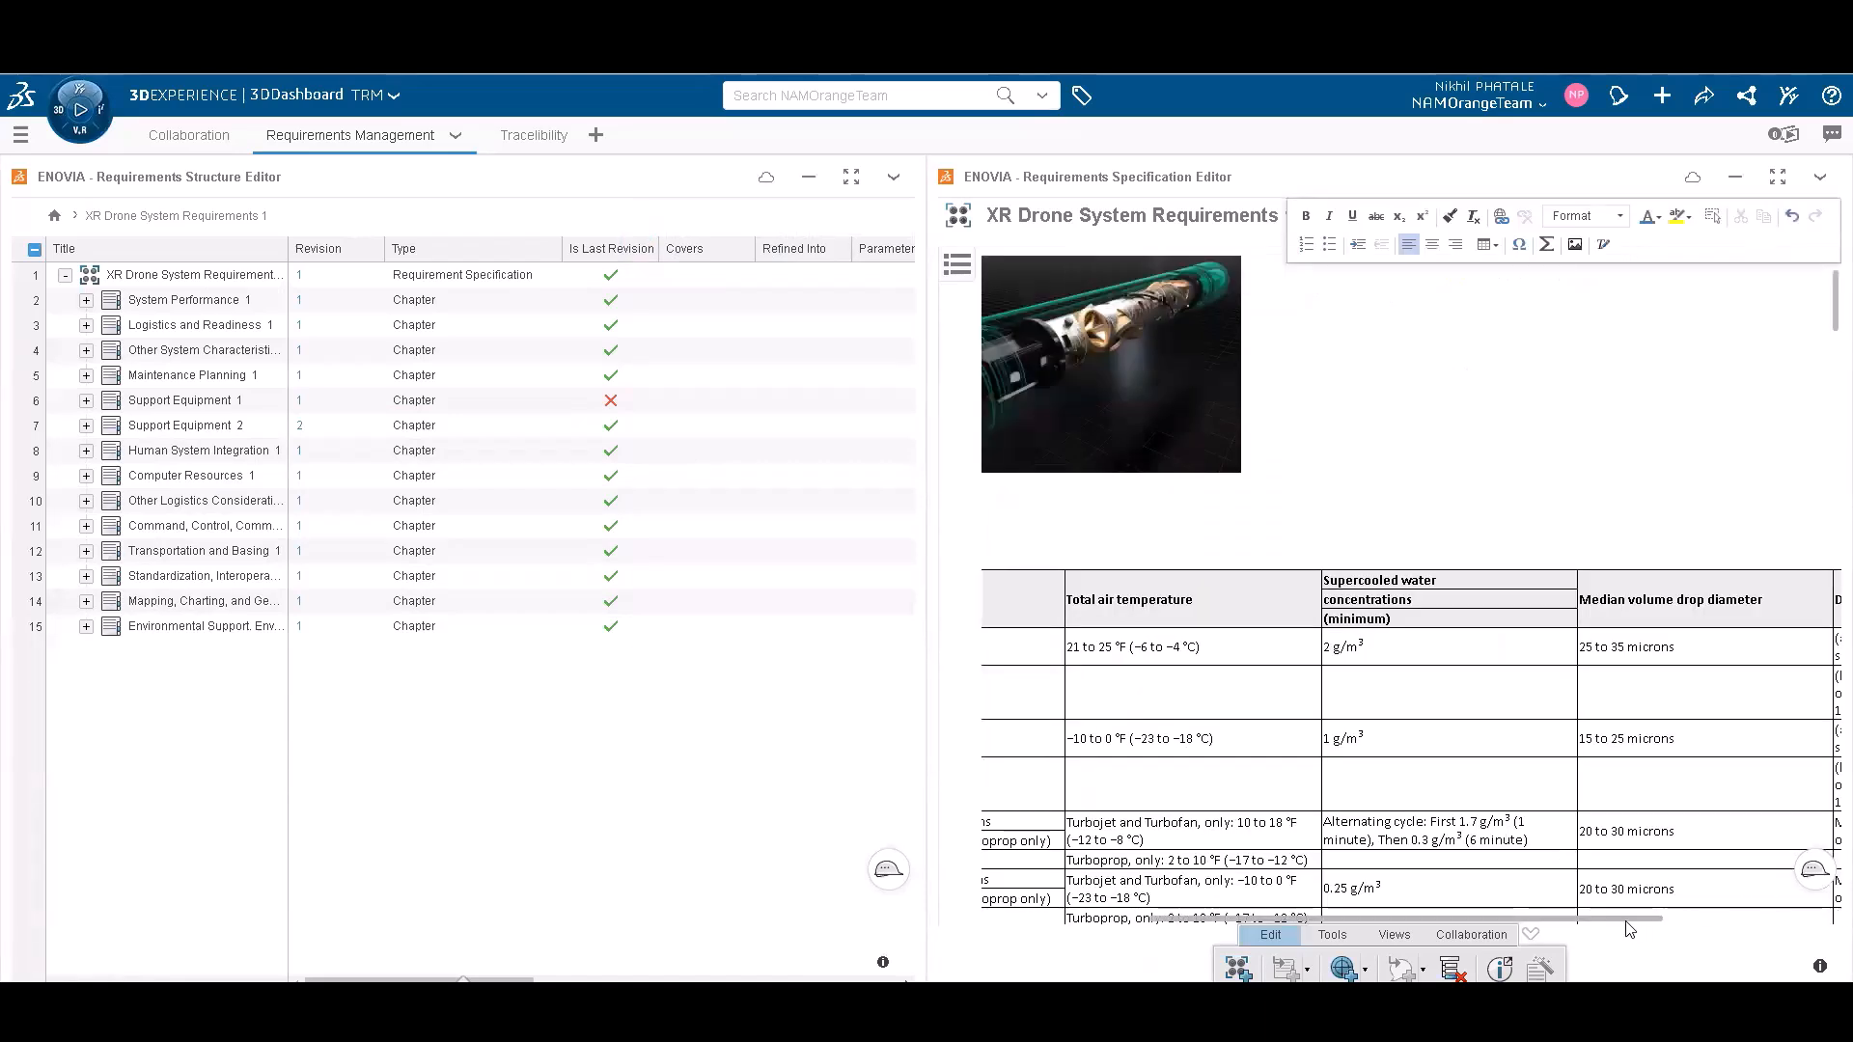
pyautogui.moveTo(1620, 920); pyautogui.dragTo(1390, 923)
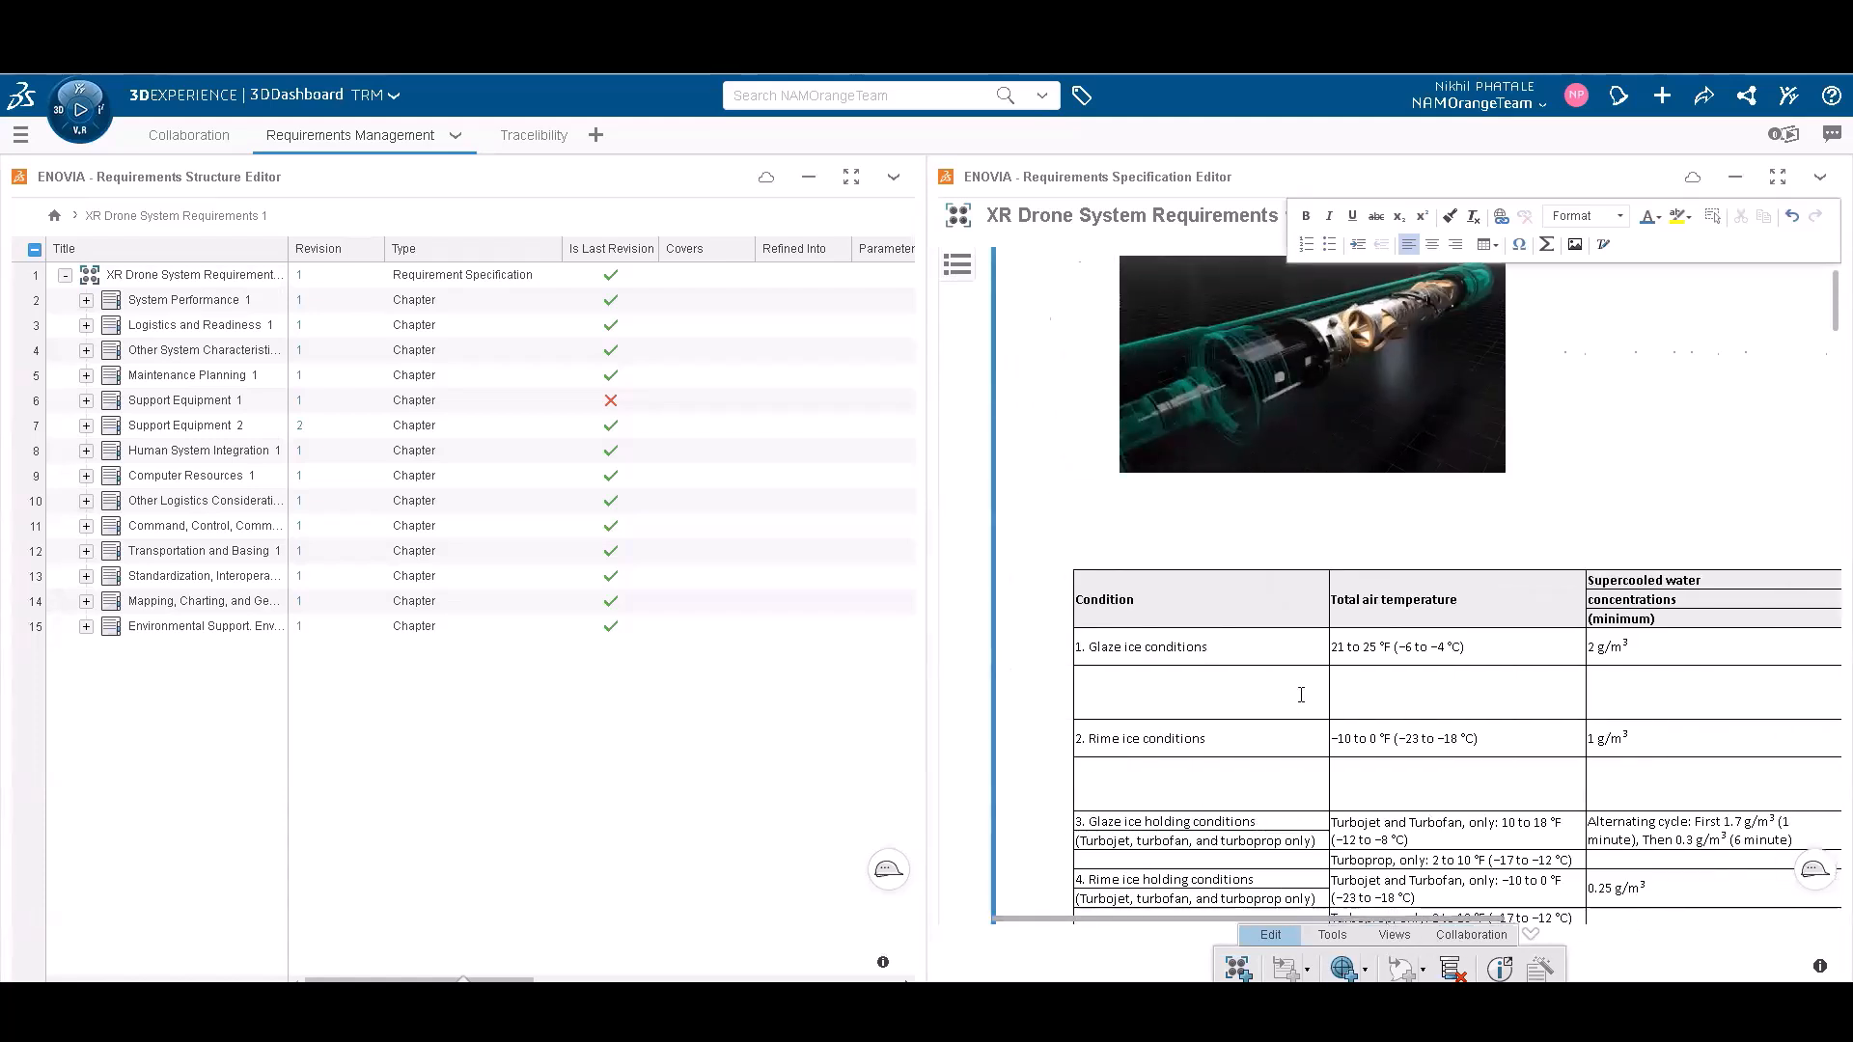
pyautogui.scroll(2, 1213, 637)
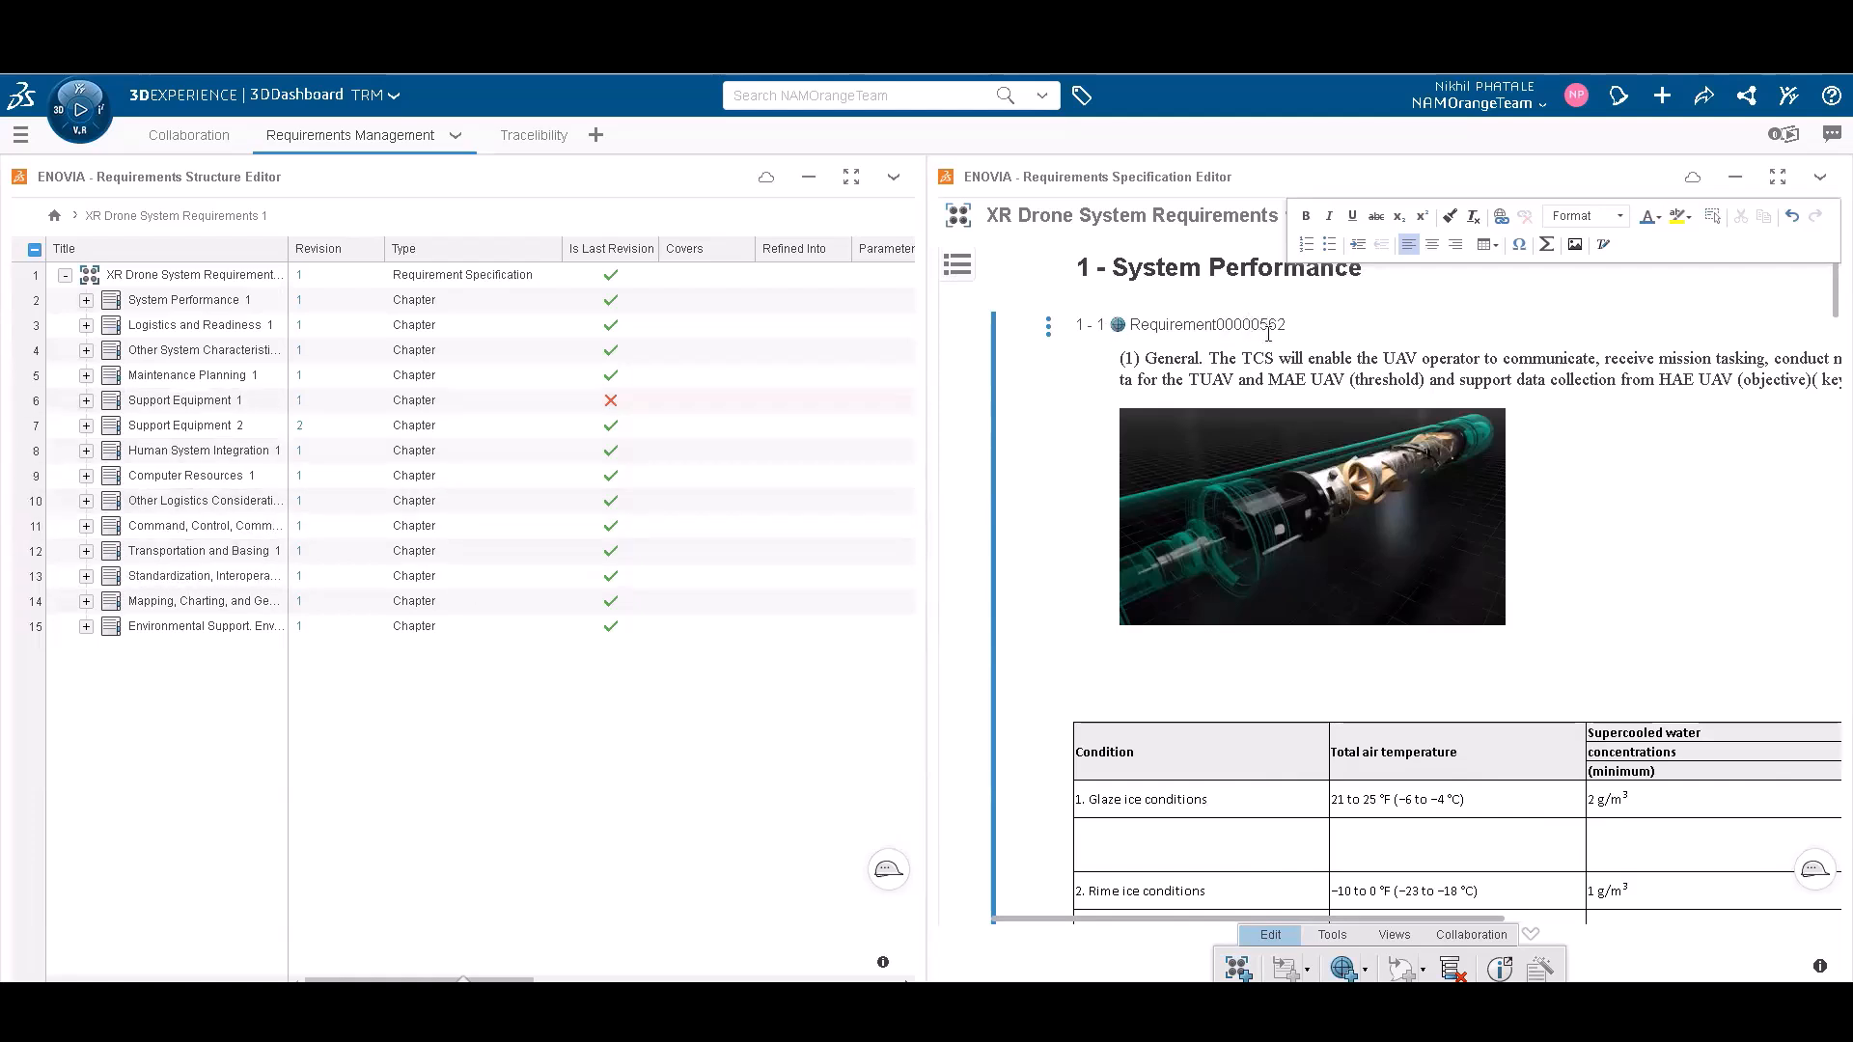
# Leave the requirement text, expand the System Performance chapter and show Requirement00000606 in the specification.
pyautogui.click(140, 305)
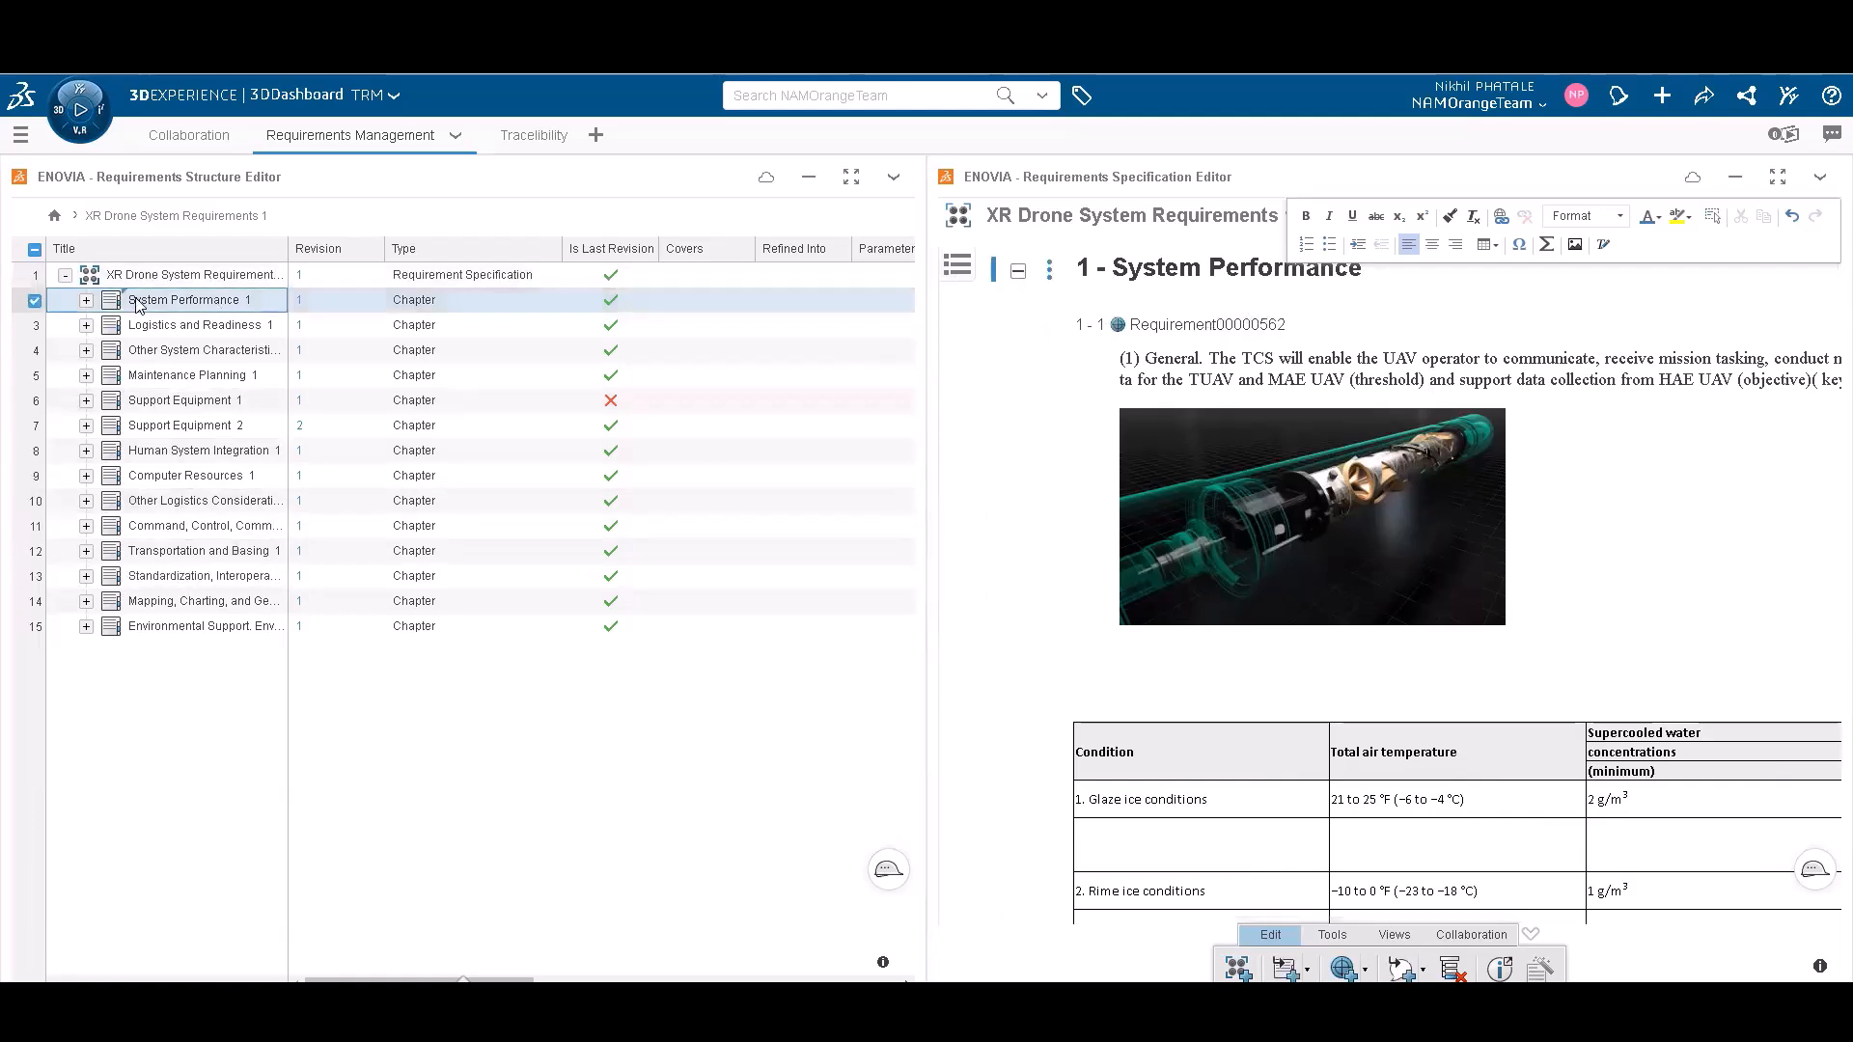
pyautogui.click(86, 300)
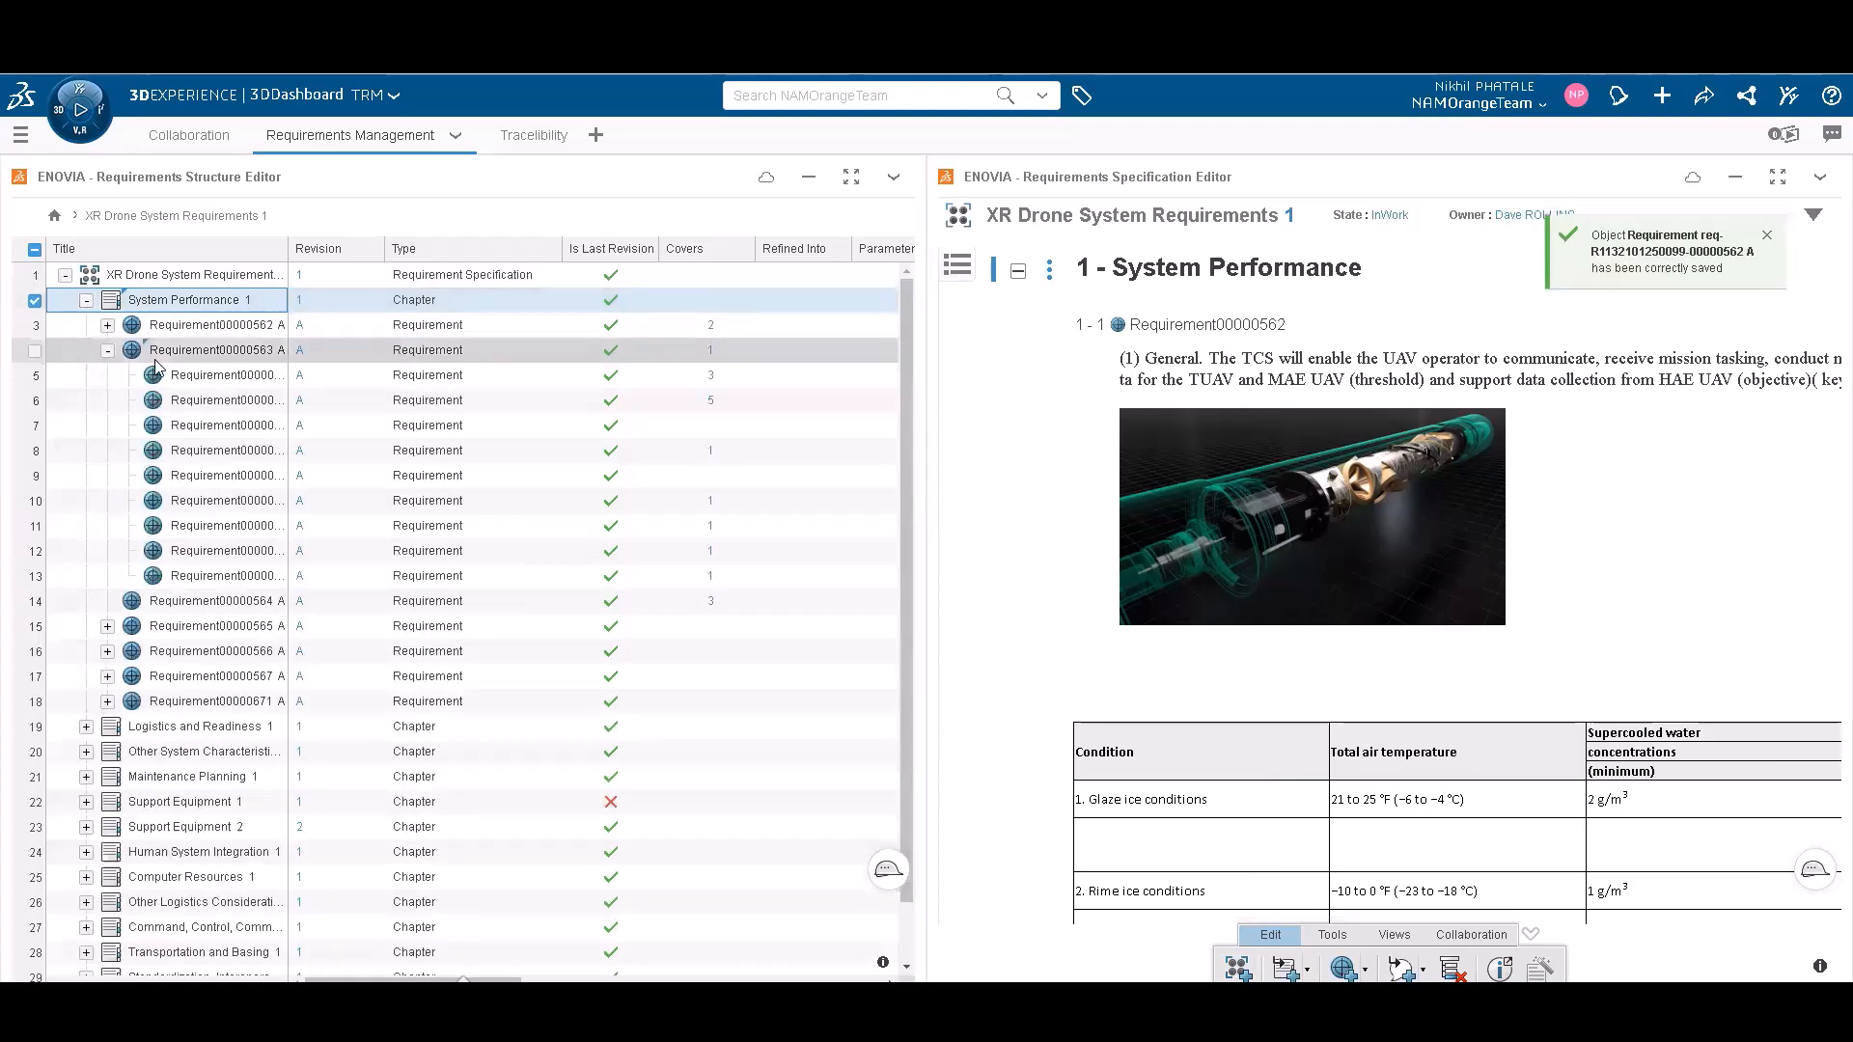
pyautogui.click(195, 411)
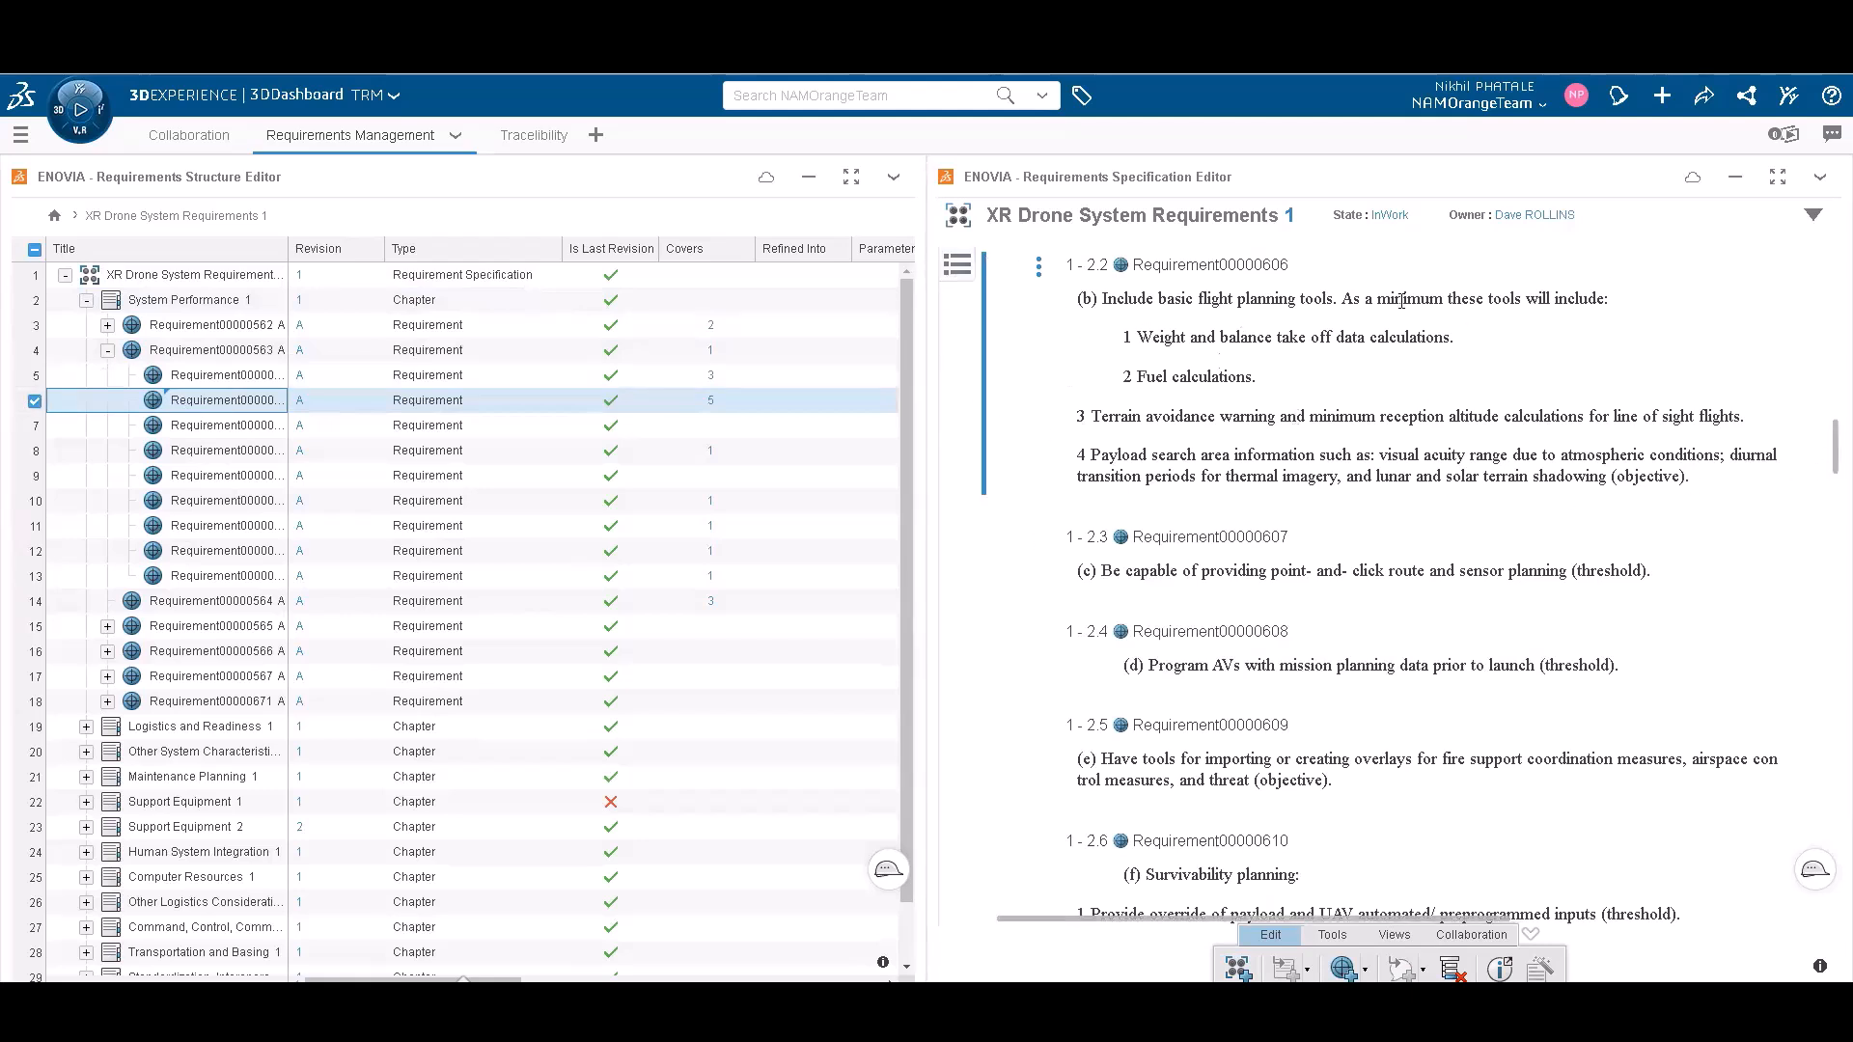
# Maximize the Requirements Structure Editor and insert a new requirement titled Test under Requirement00000563.
pyautogui.click(850, 177)
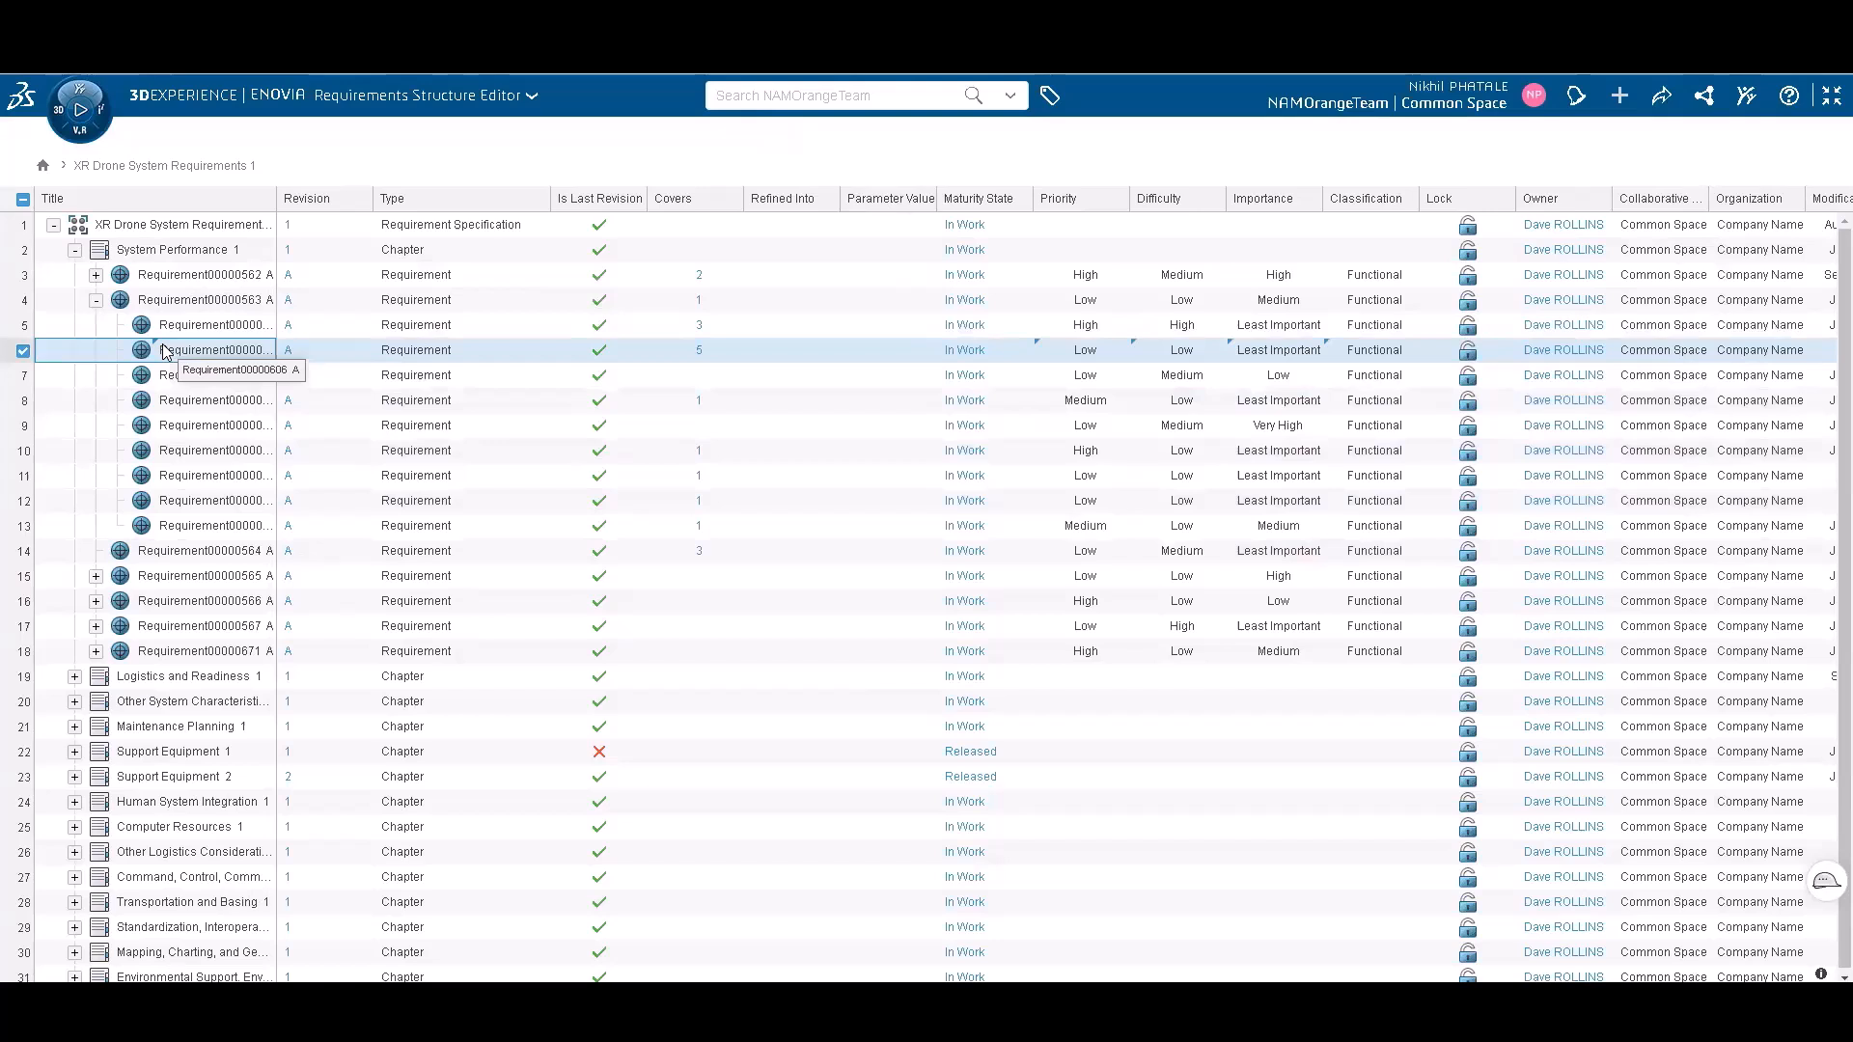
pyautogui.click(161, 305)
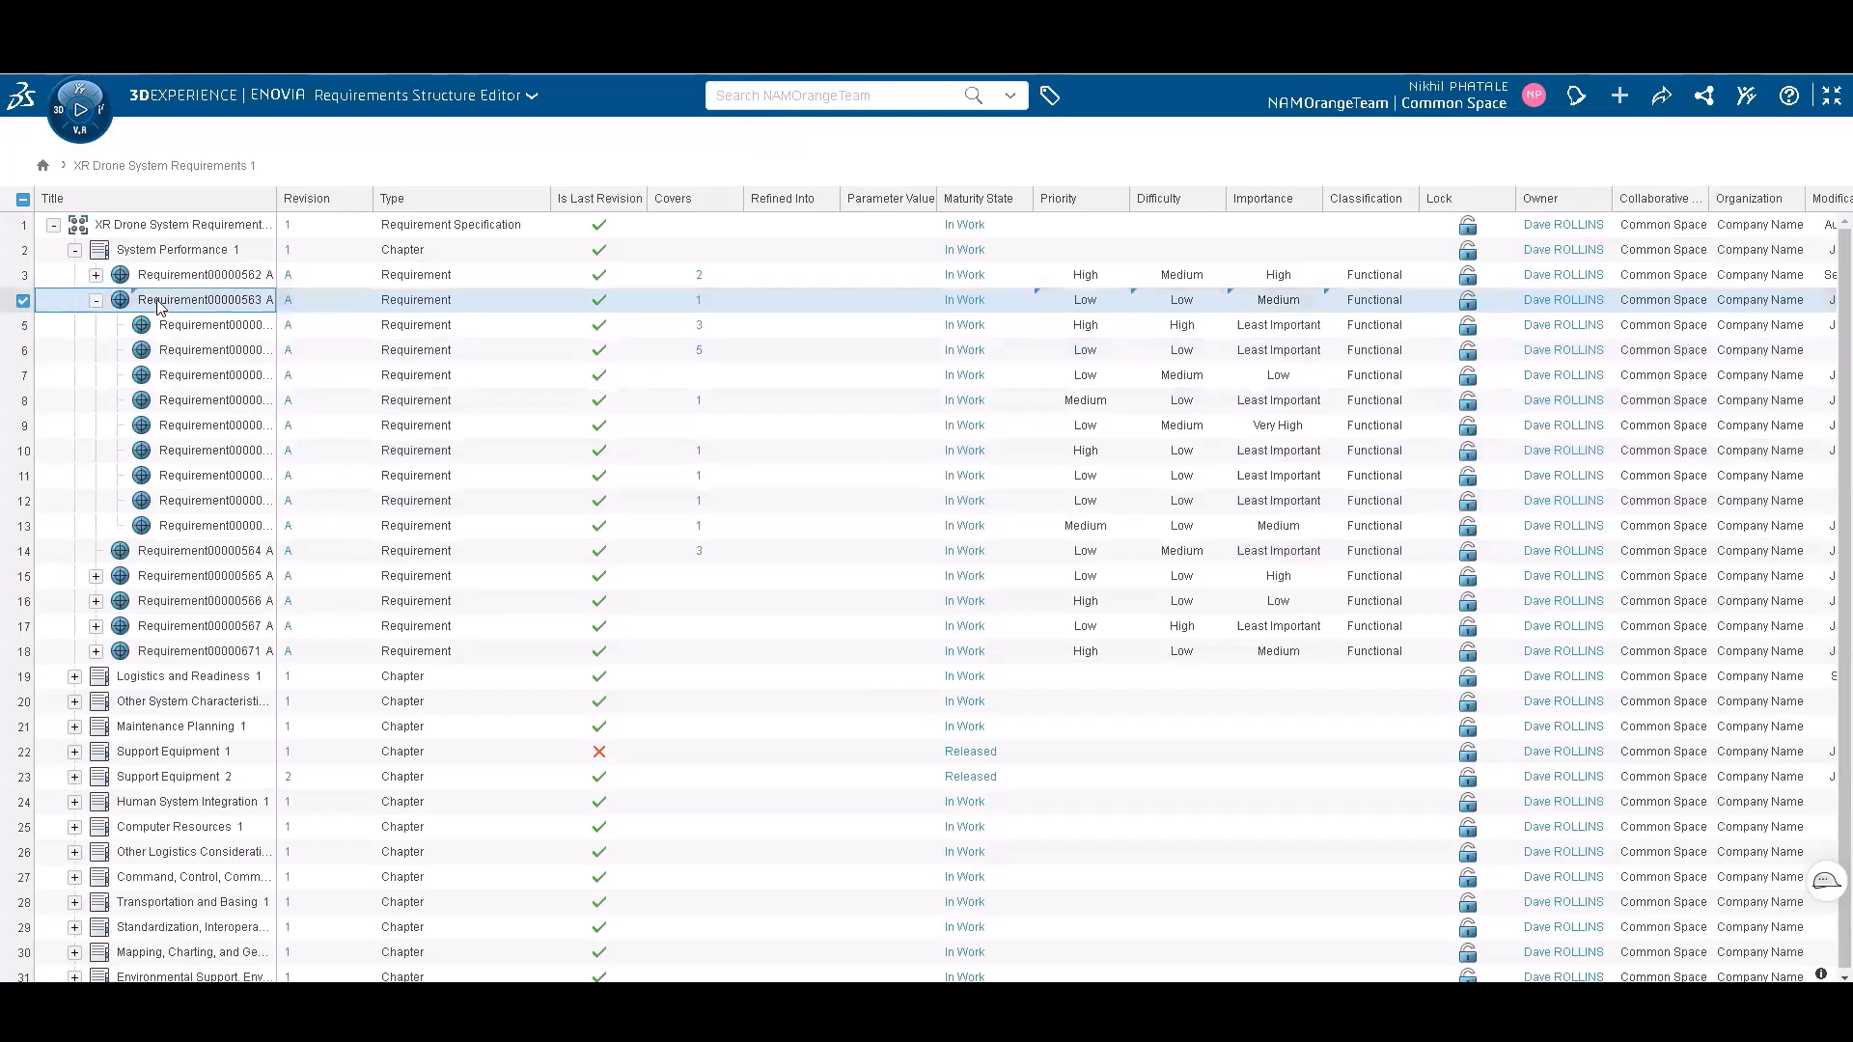
pyautogui.rightClick(161, 305)
pyautogui.moveTo(286, 469)
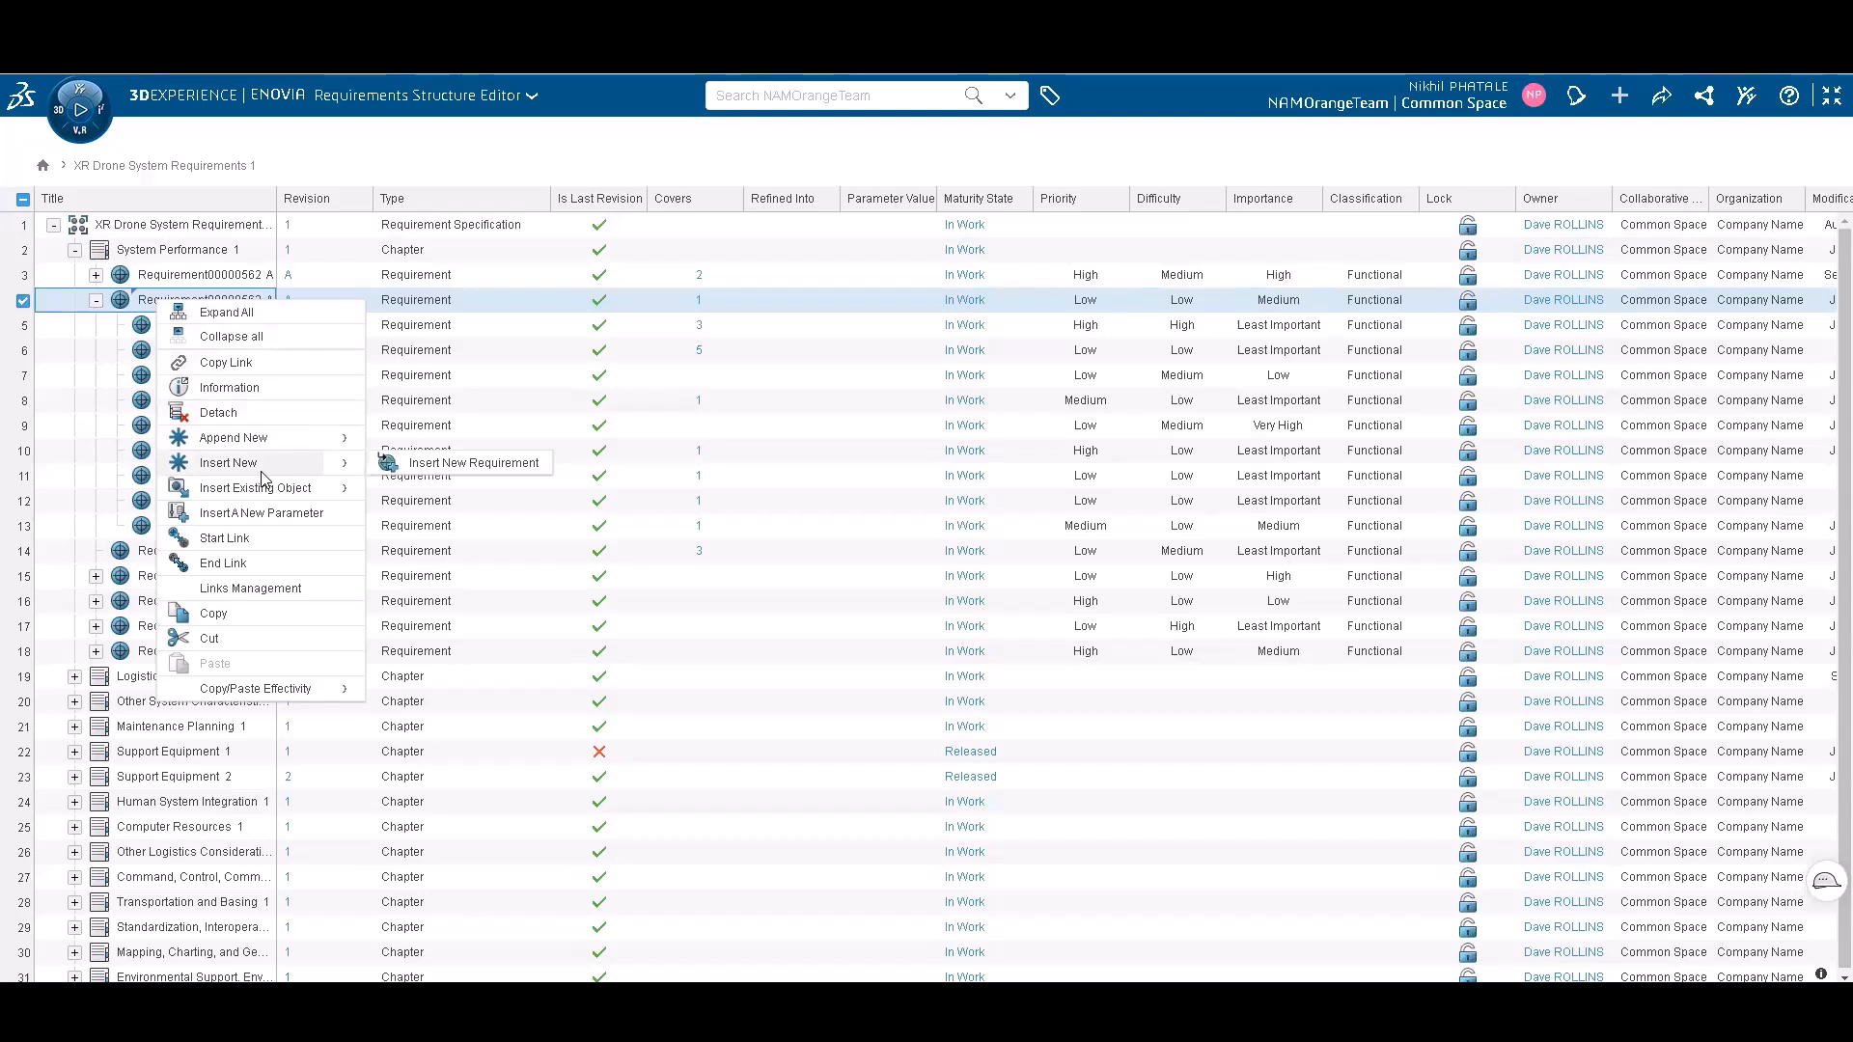
pyautogui.click(426, 465)
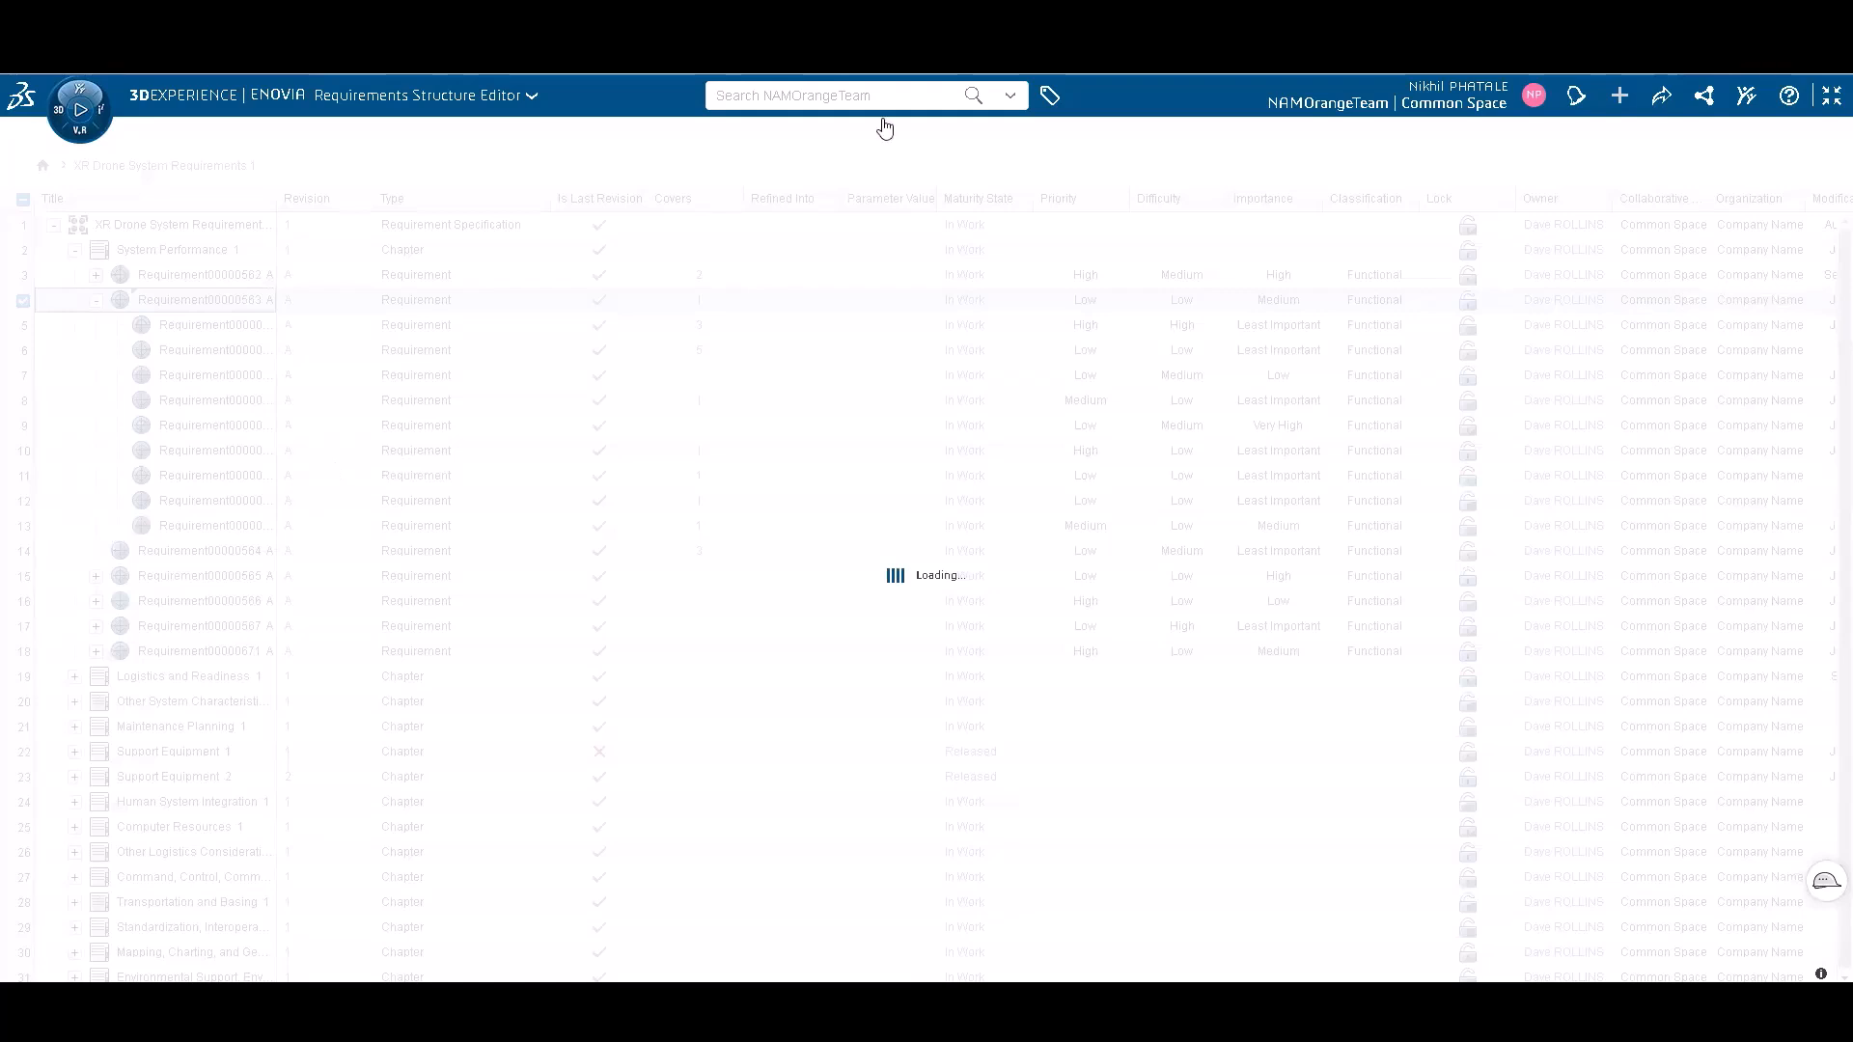
pyautogui.write('test')
pyautogui.press('BackSpace')
pyautogui.press('BackSpace')
pyautogui.press('BackSpace')
pyautogui.press('BackSpace')
pyautogui.write('Test')
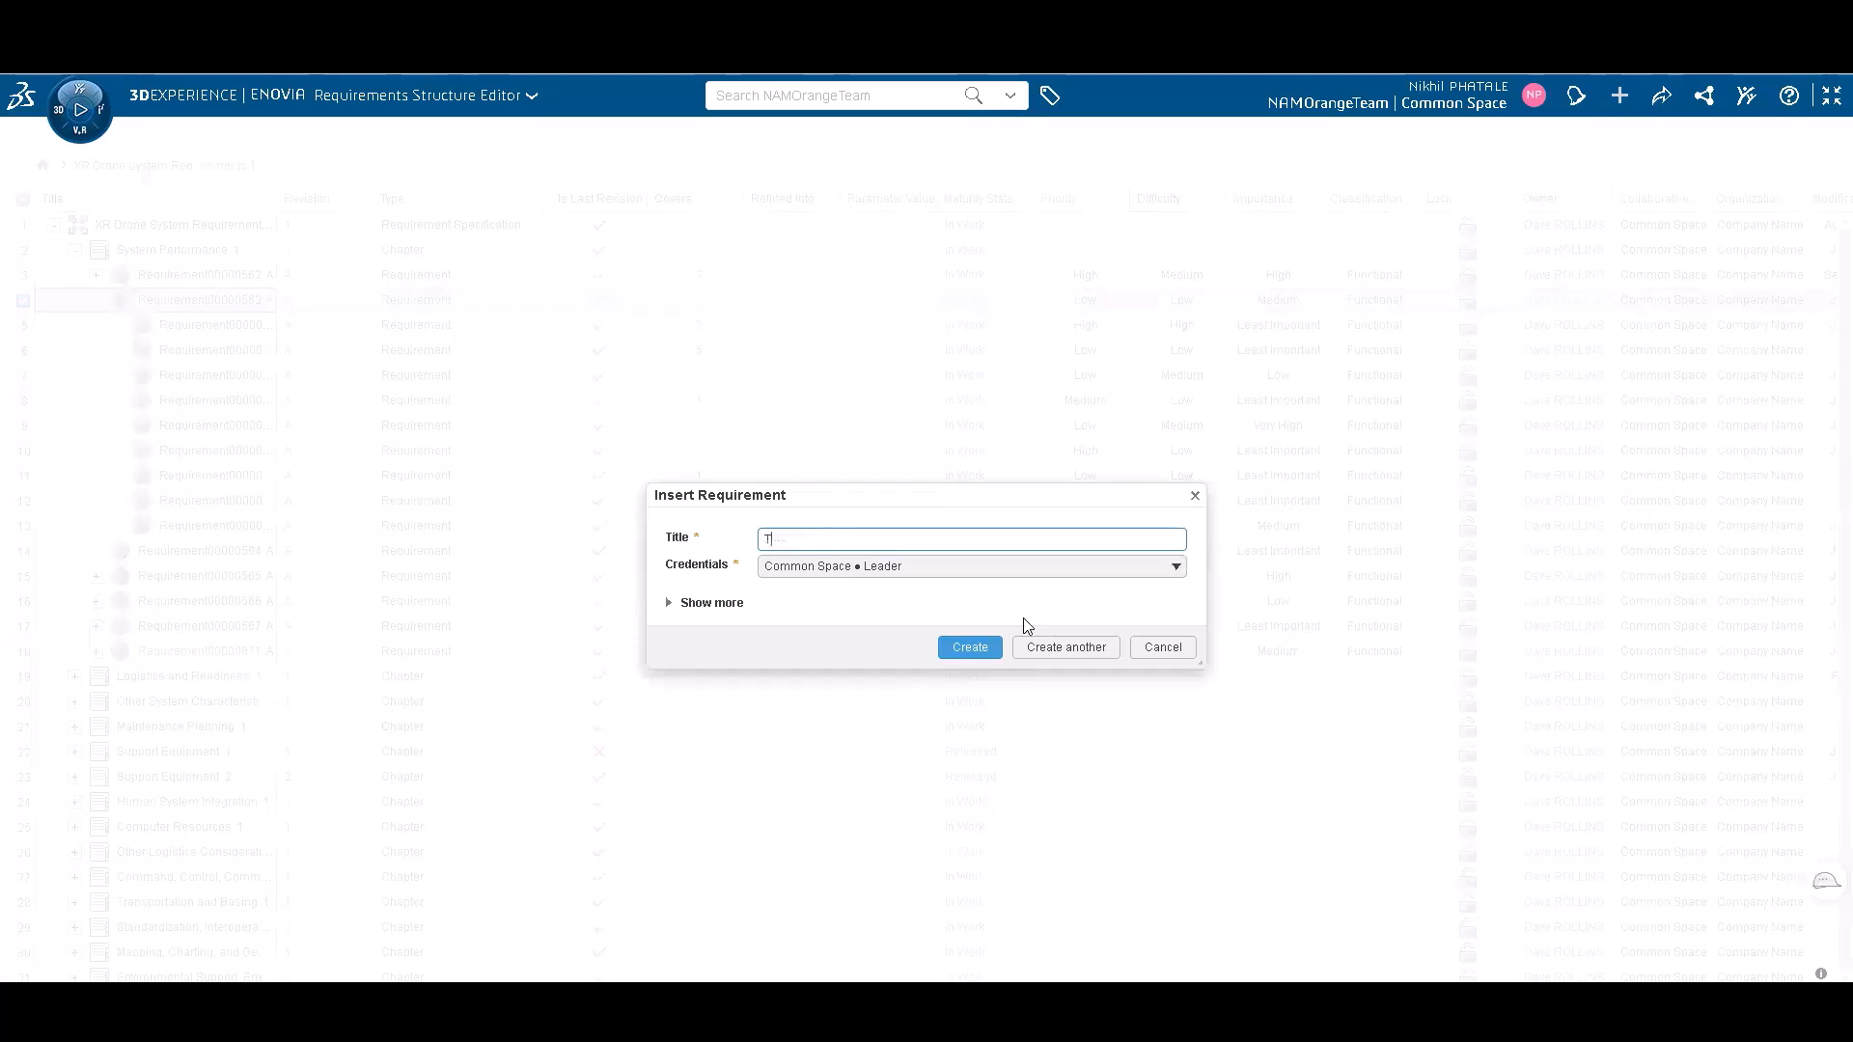
pyautogui.click(997, 656)
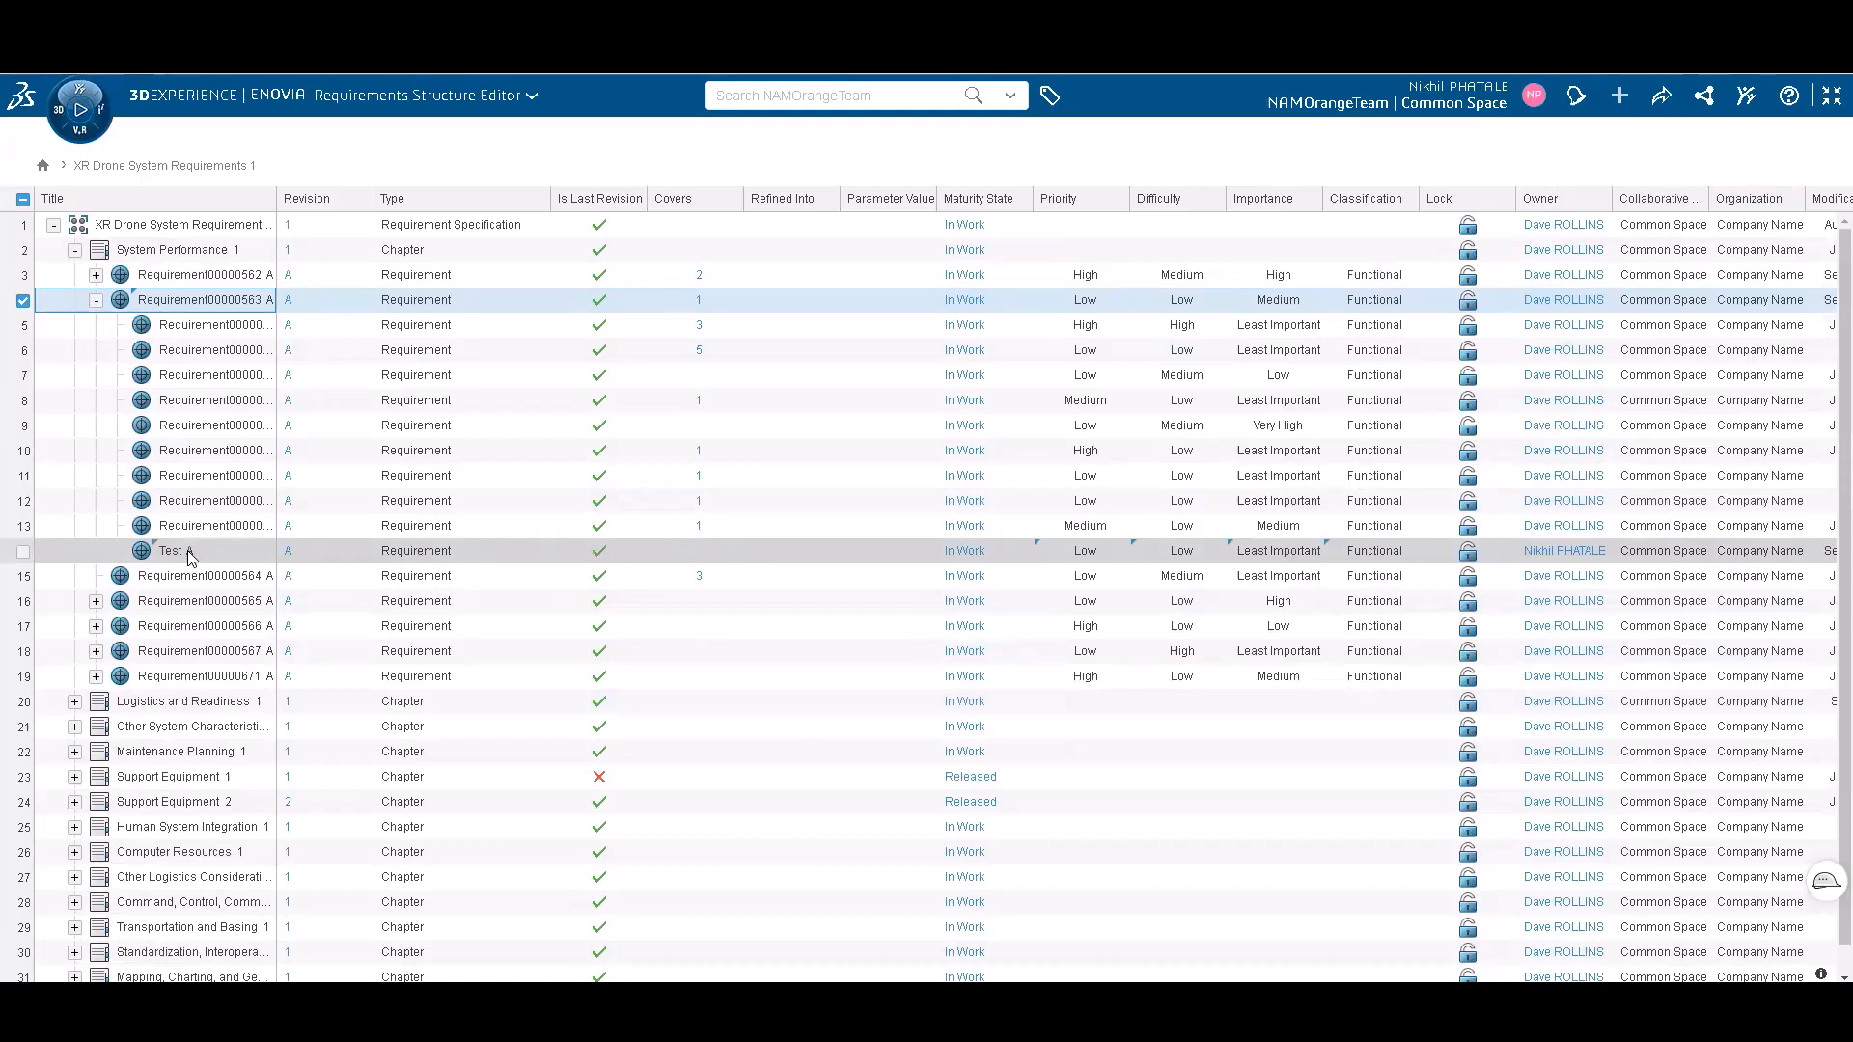
# Link Requirement00000605 to the Test requirement with the Downstream Requirement relationship, so that it is refined into Test.
pyautogui.rightClick(188, 324)
pyautogui.moveTo(289, 436)
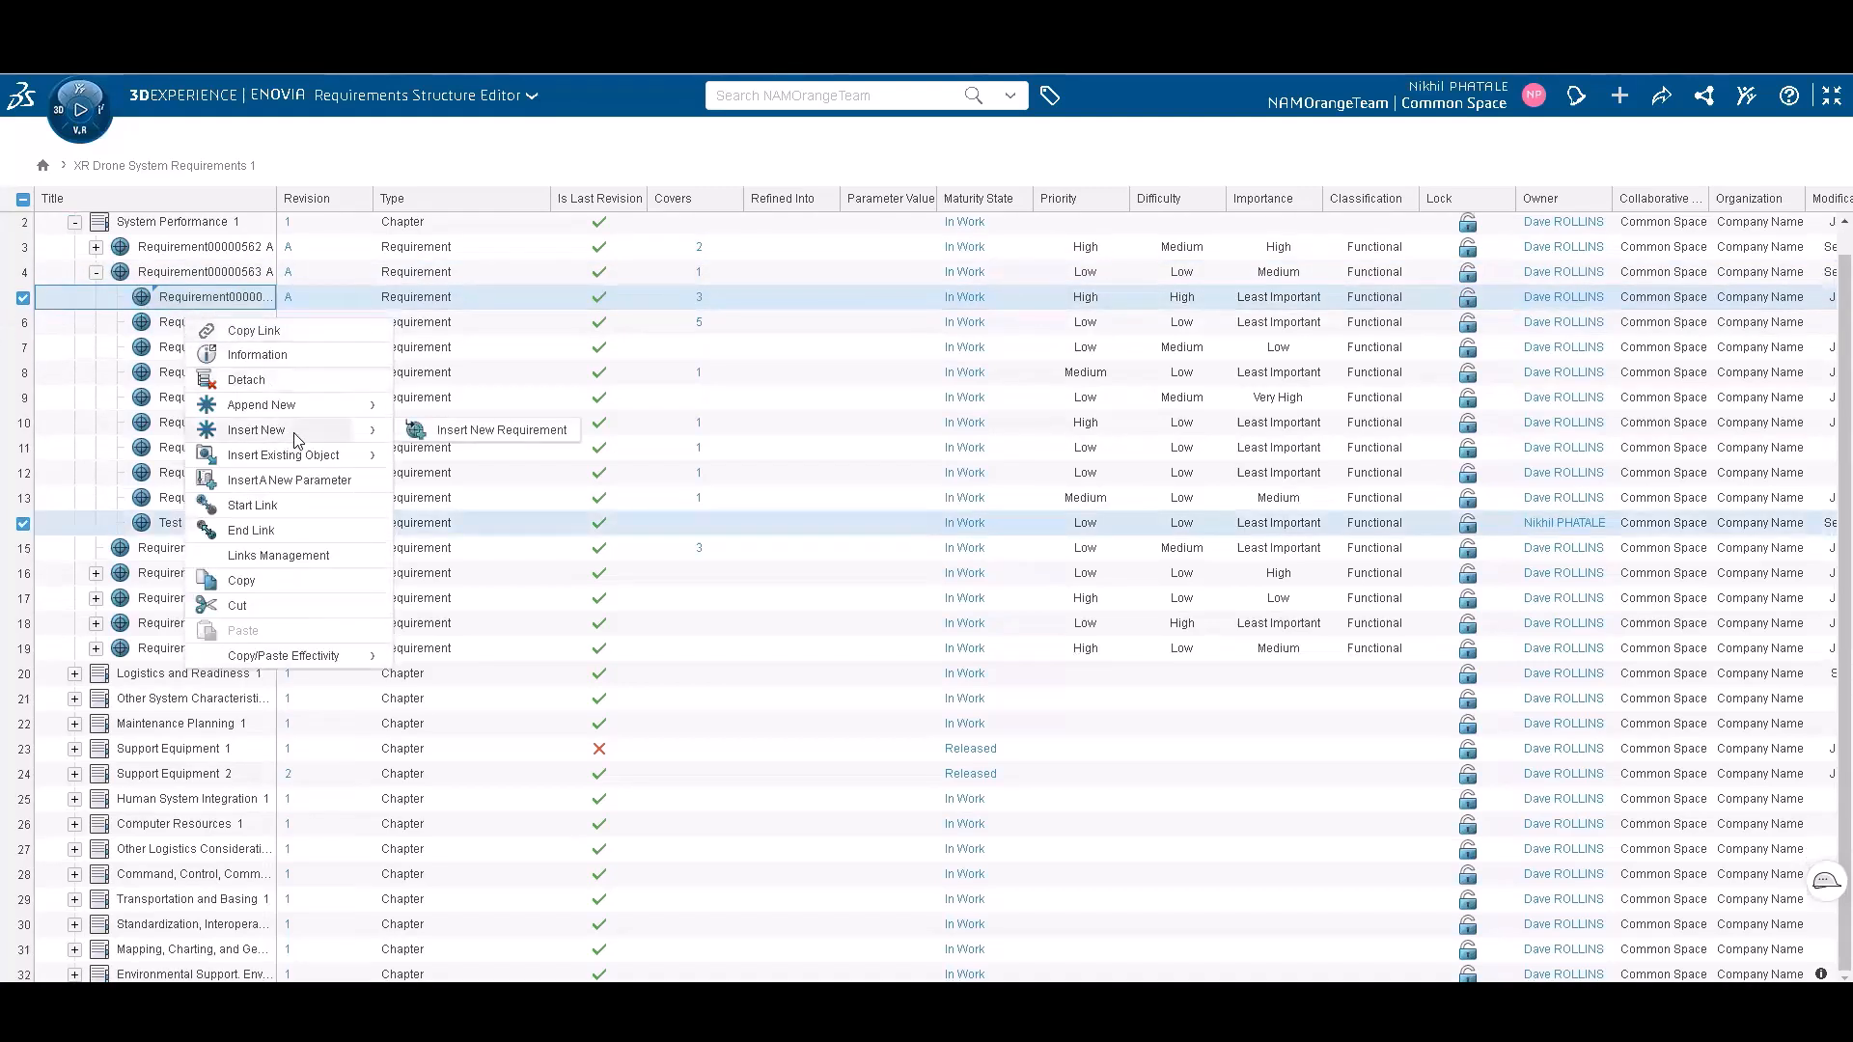
pyautogui.click(340, 506)
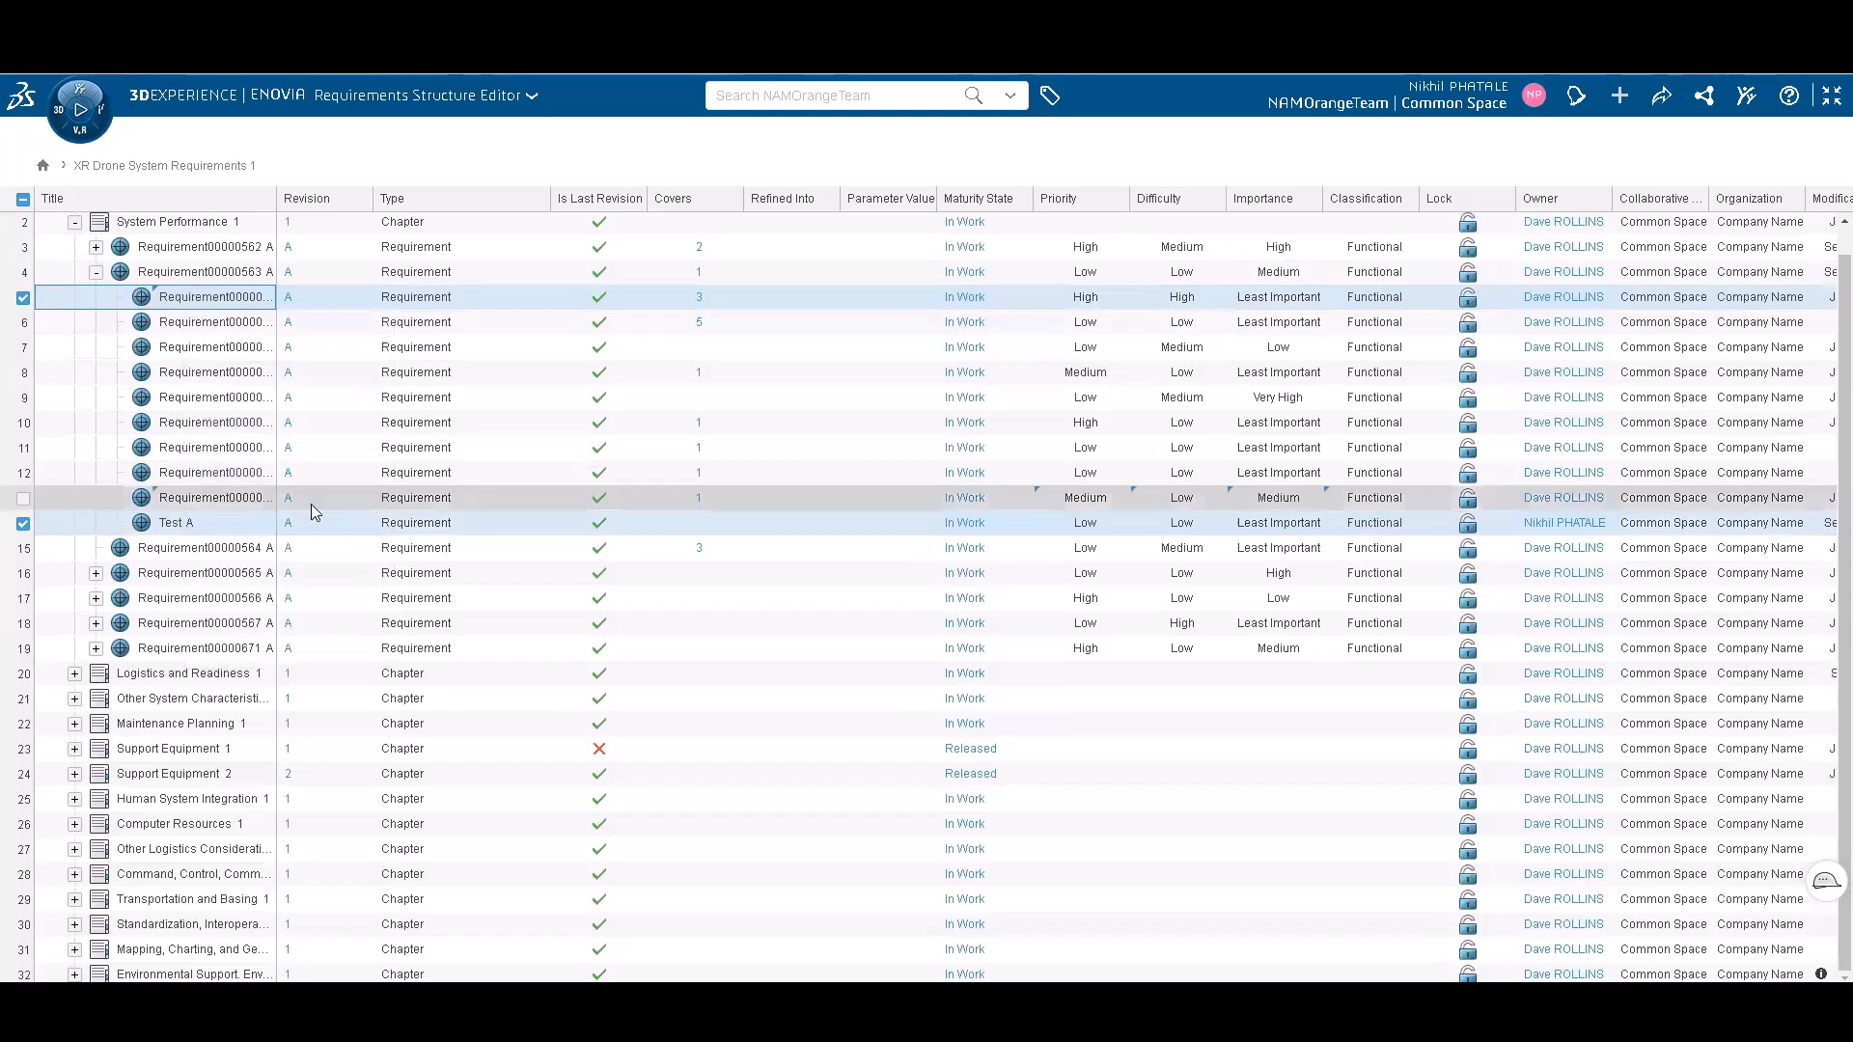
pyautogui.rightClick(205, 523)
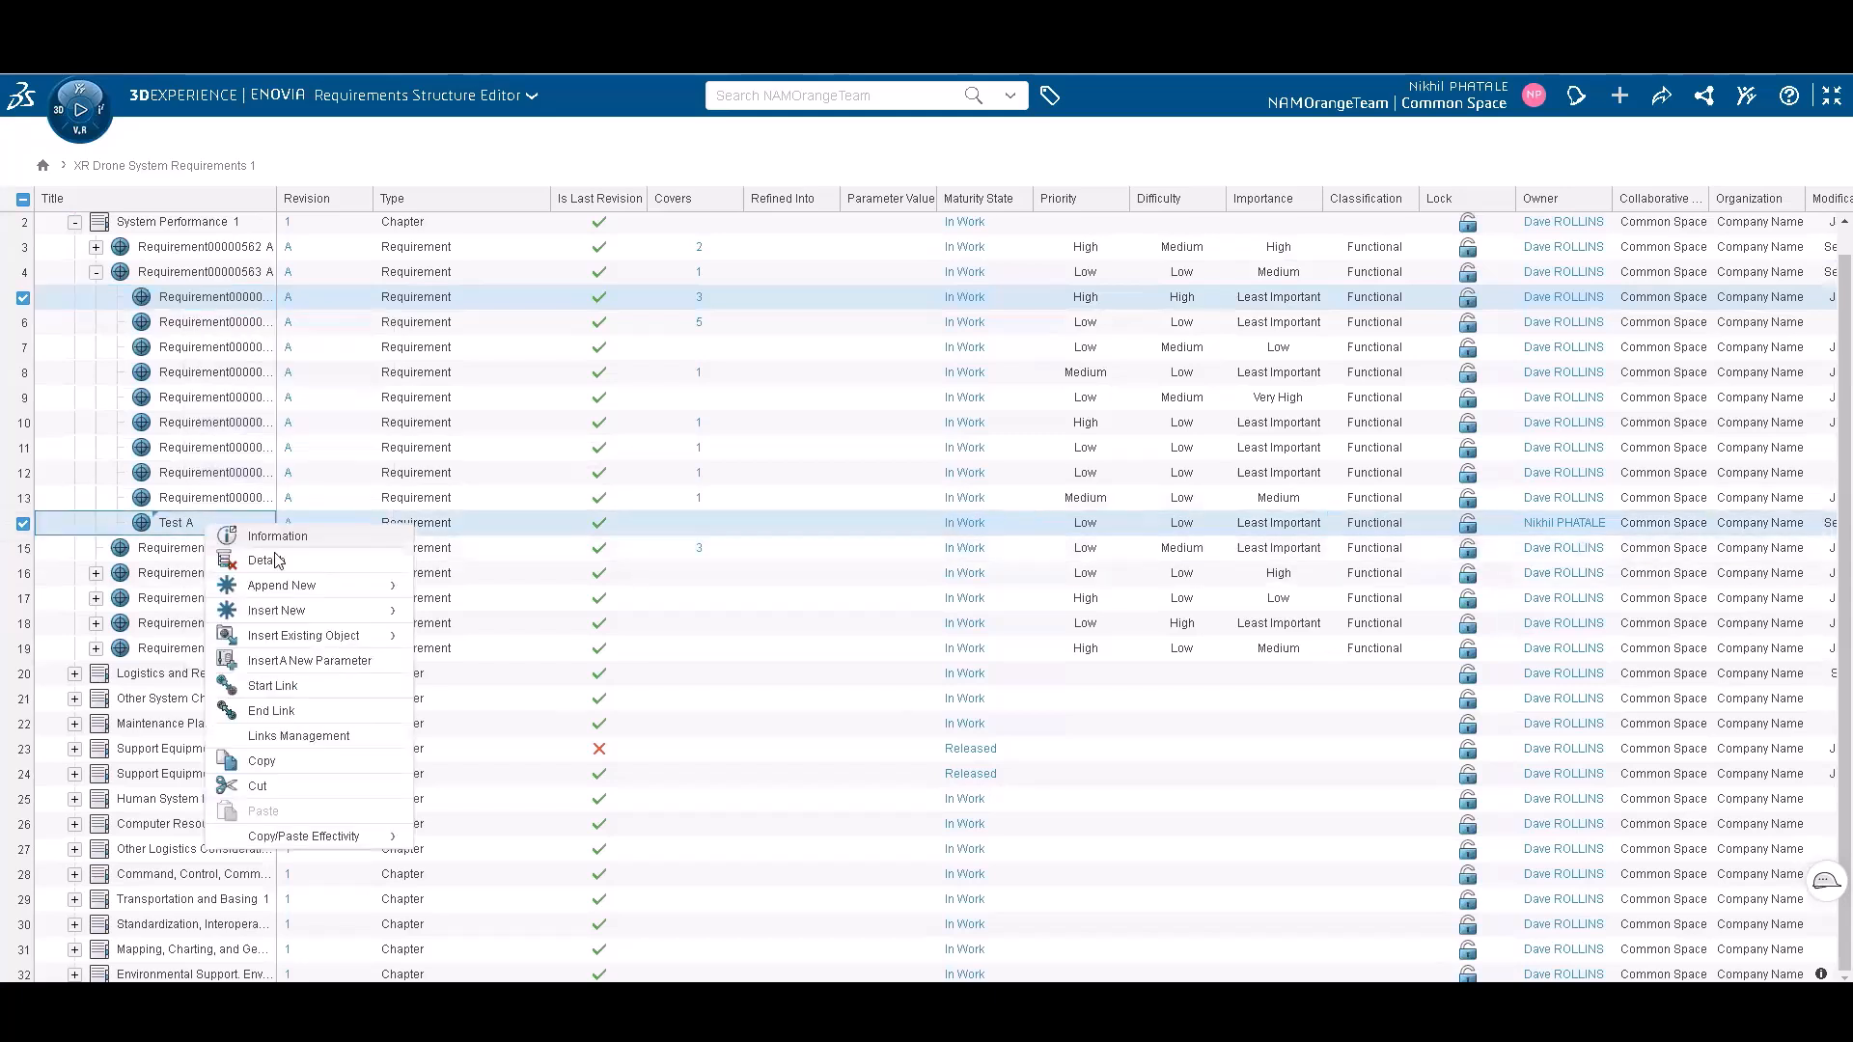
pyautogui.click(307, 717)
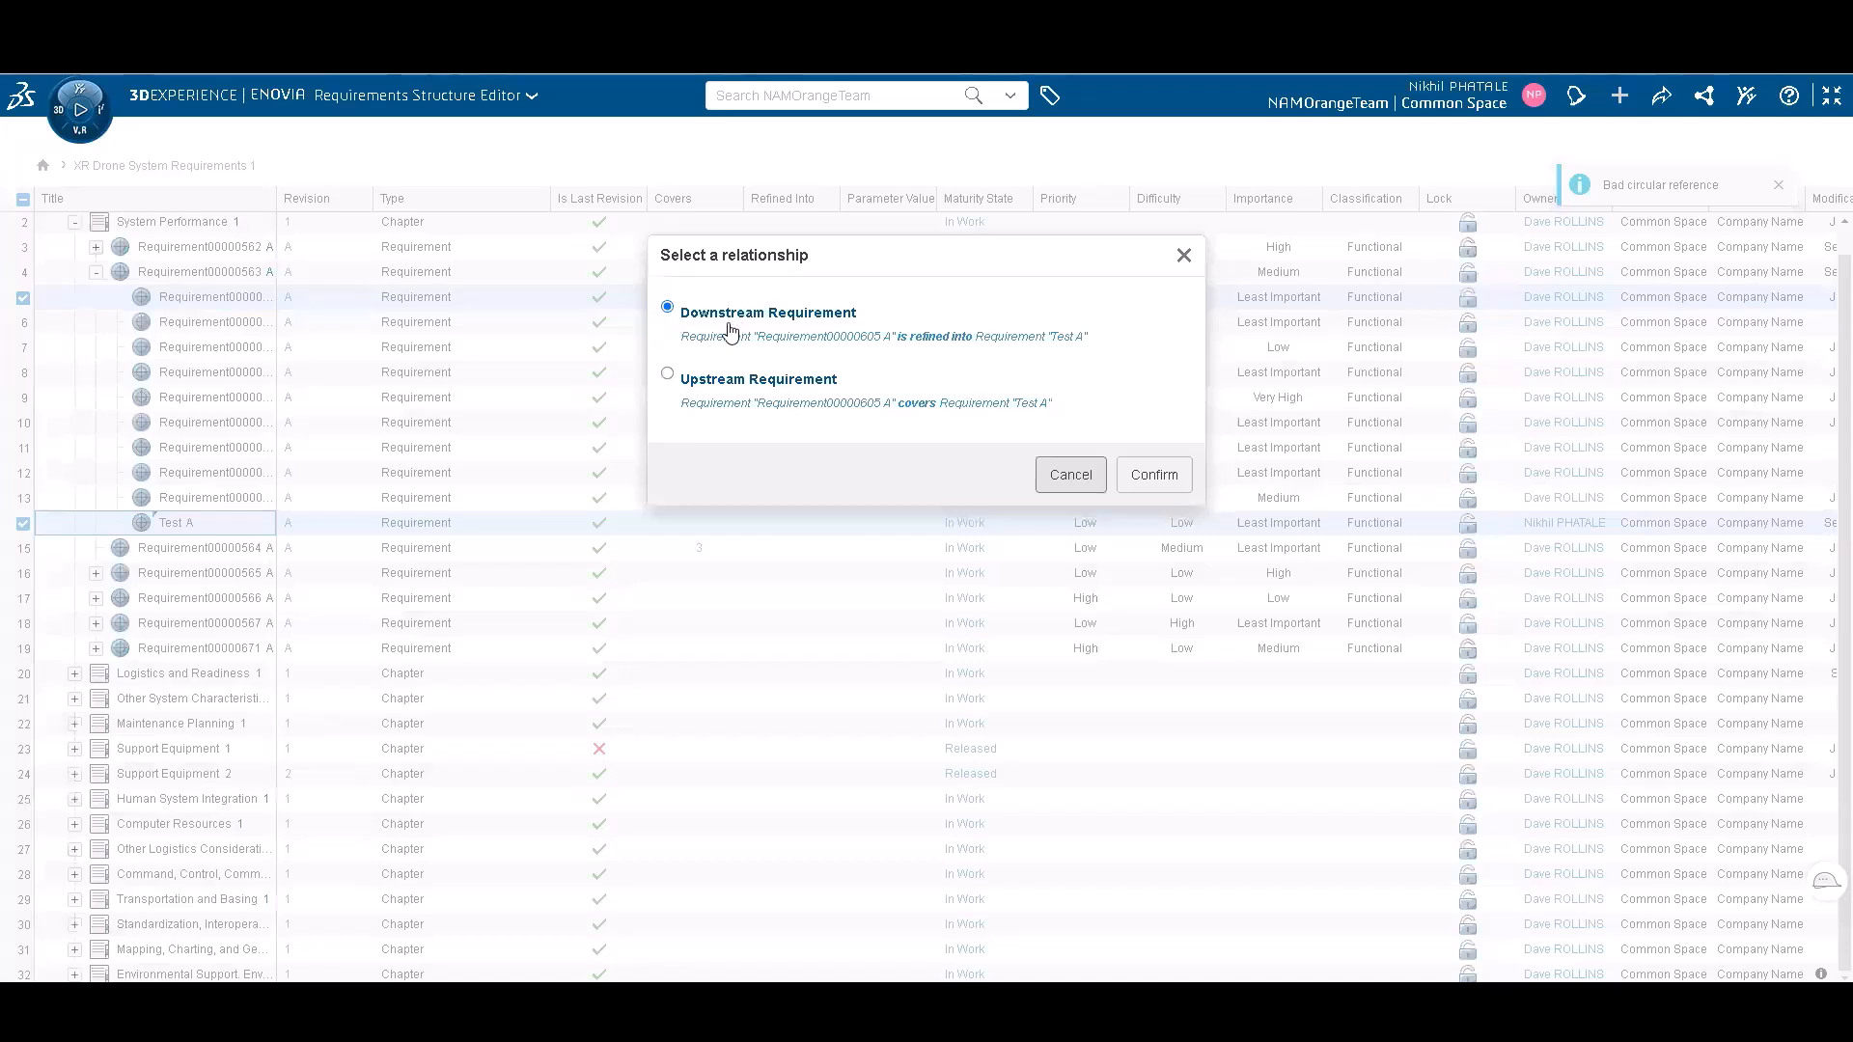
pyautogui.click(1161, 475)
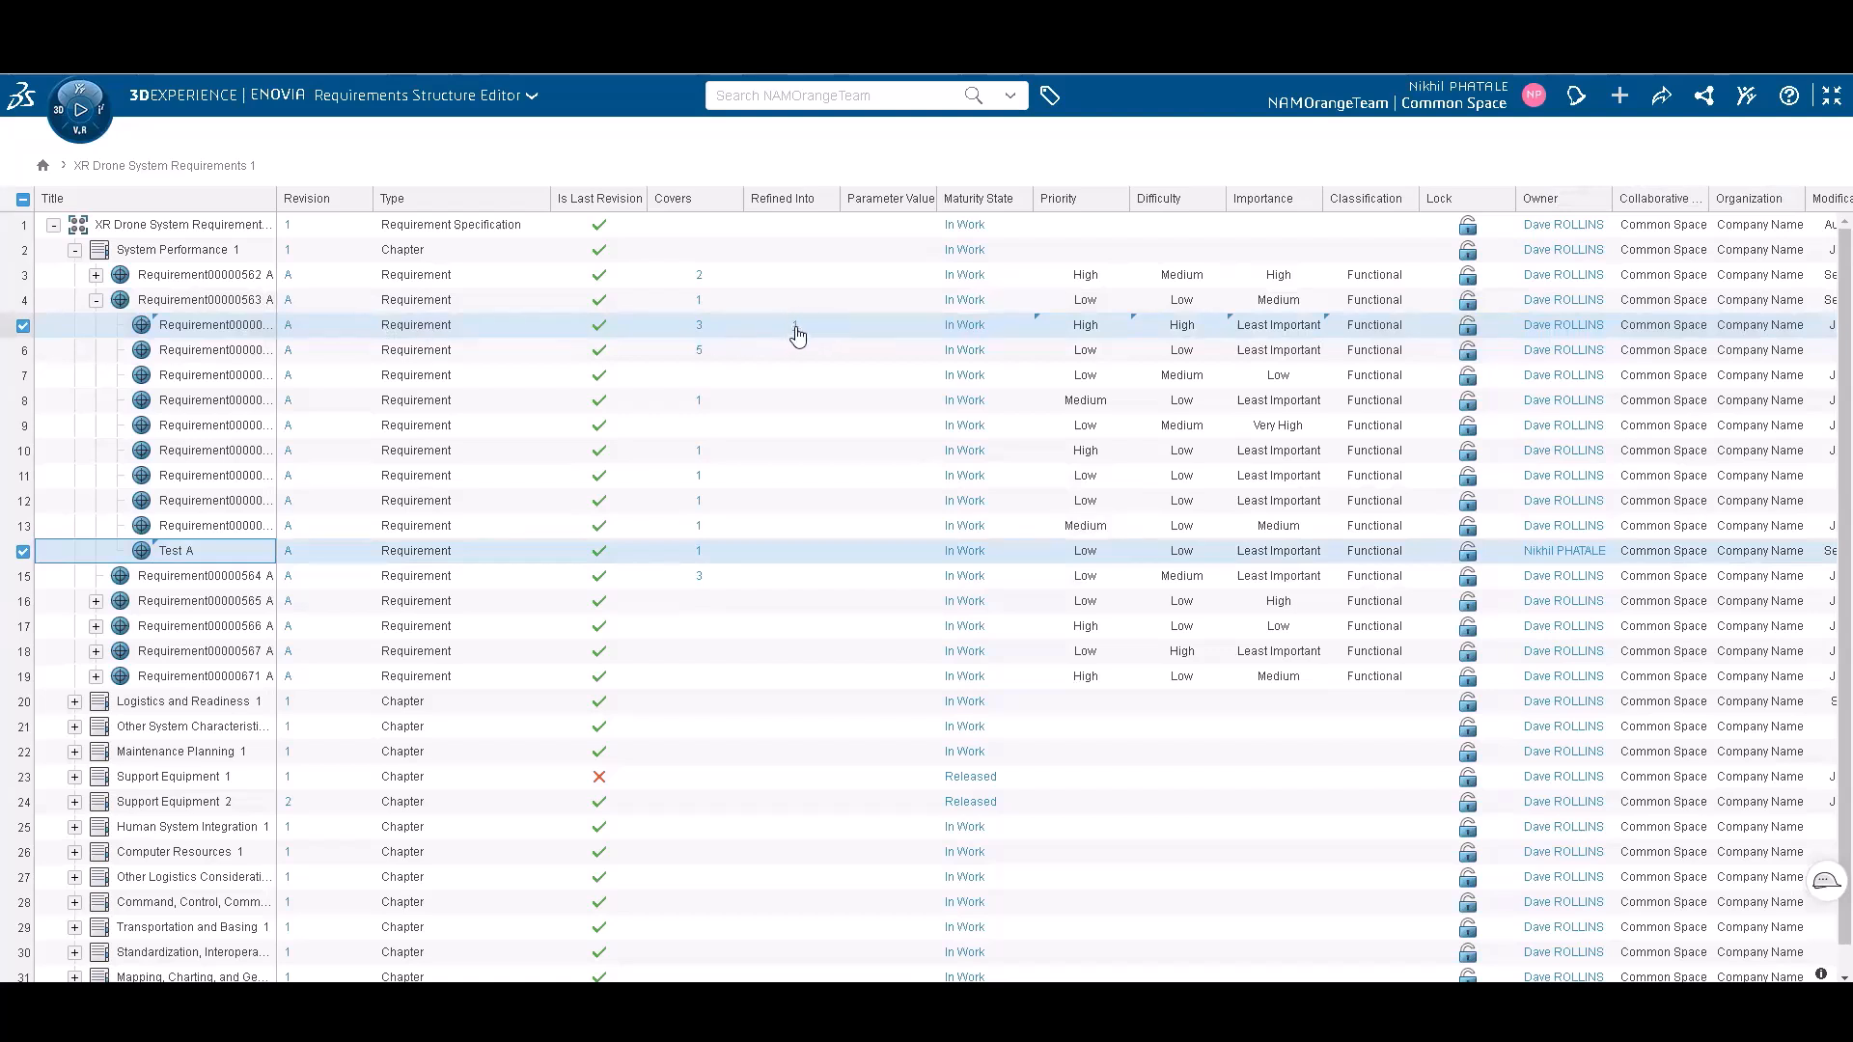
# Review the linked requirements of Requirement00000605 in Links Management, then close the dialog.
pyautogui.click(795, 327)
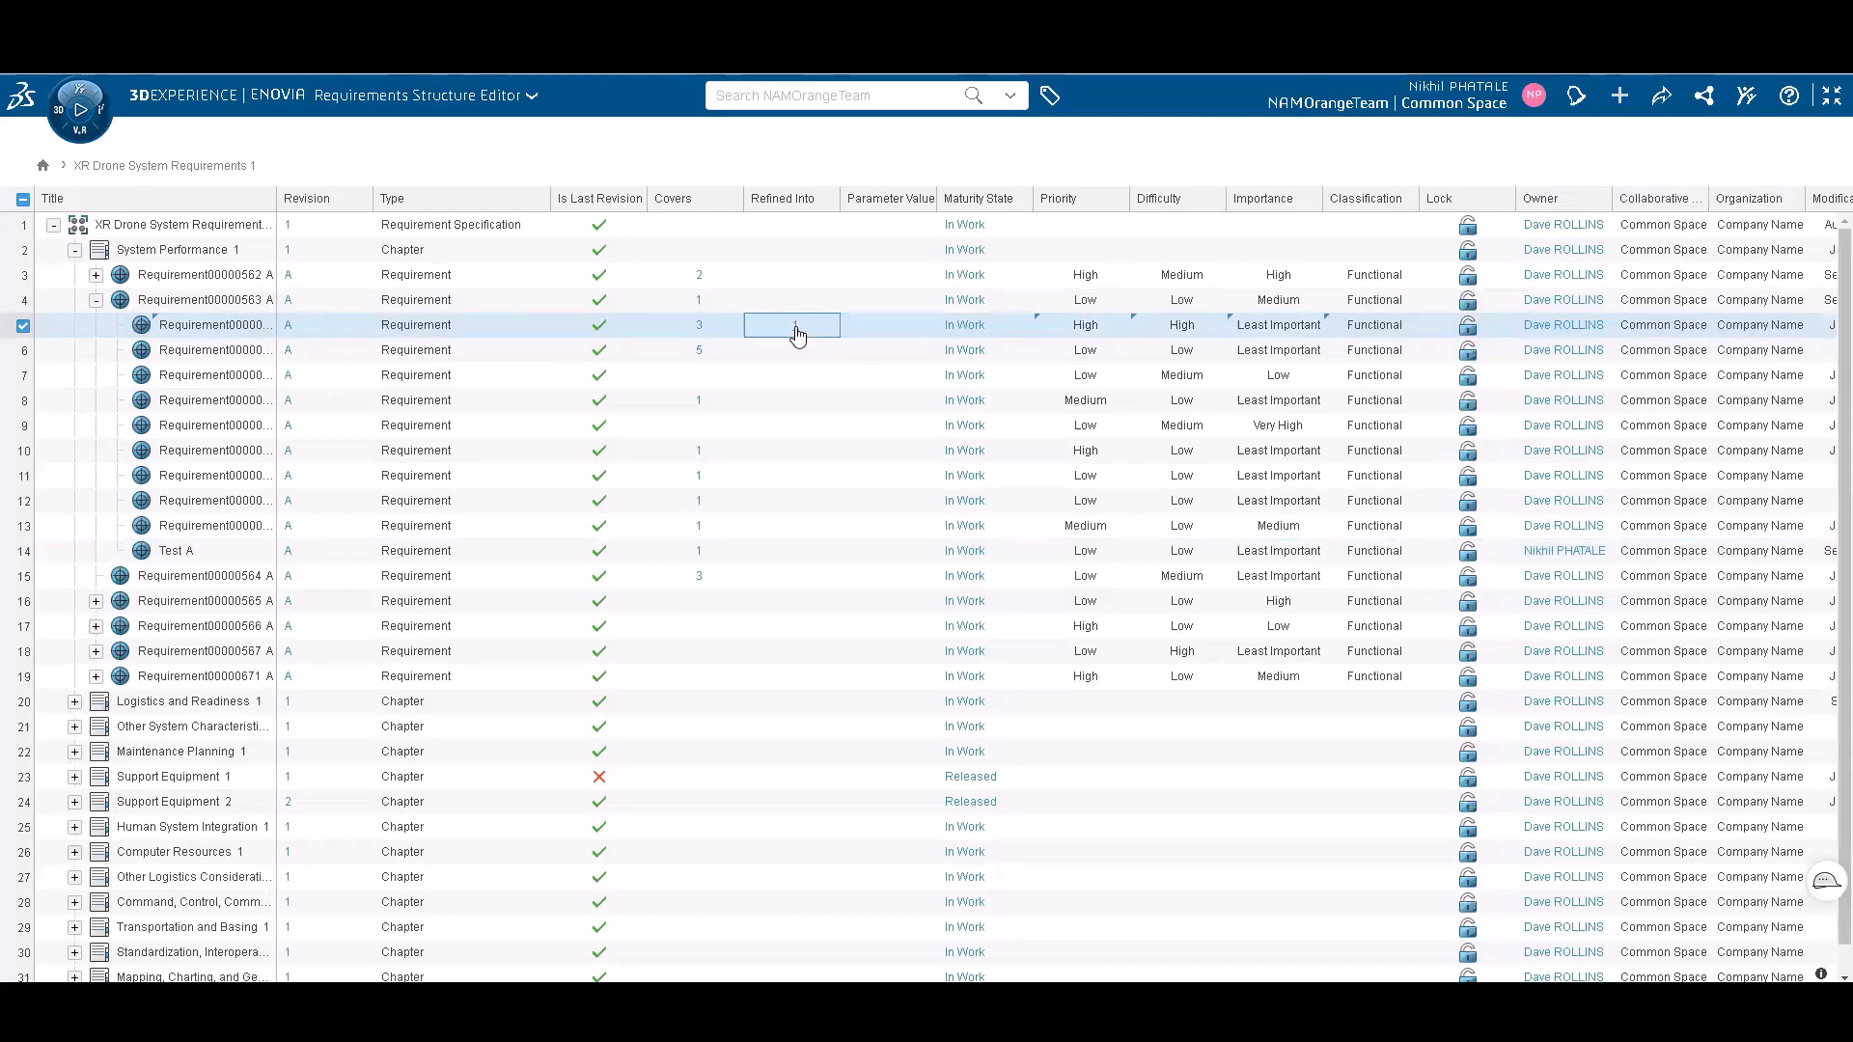
pyautogui.scroll(-5, 782, 625)
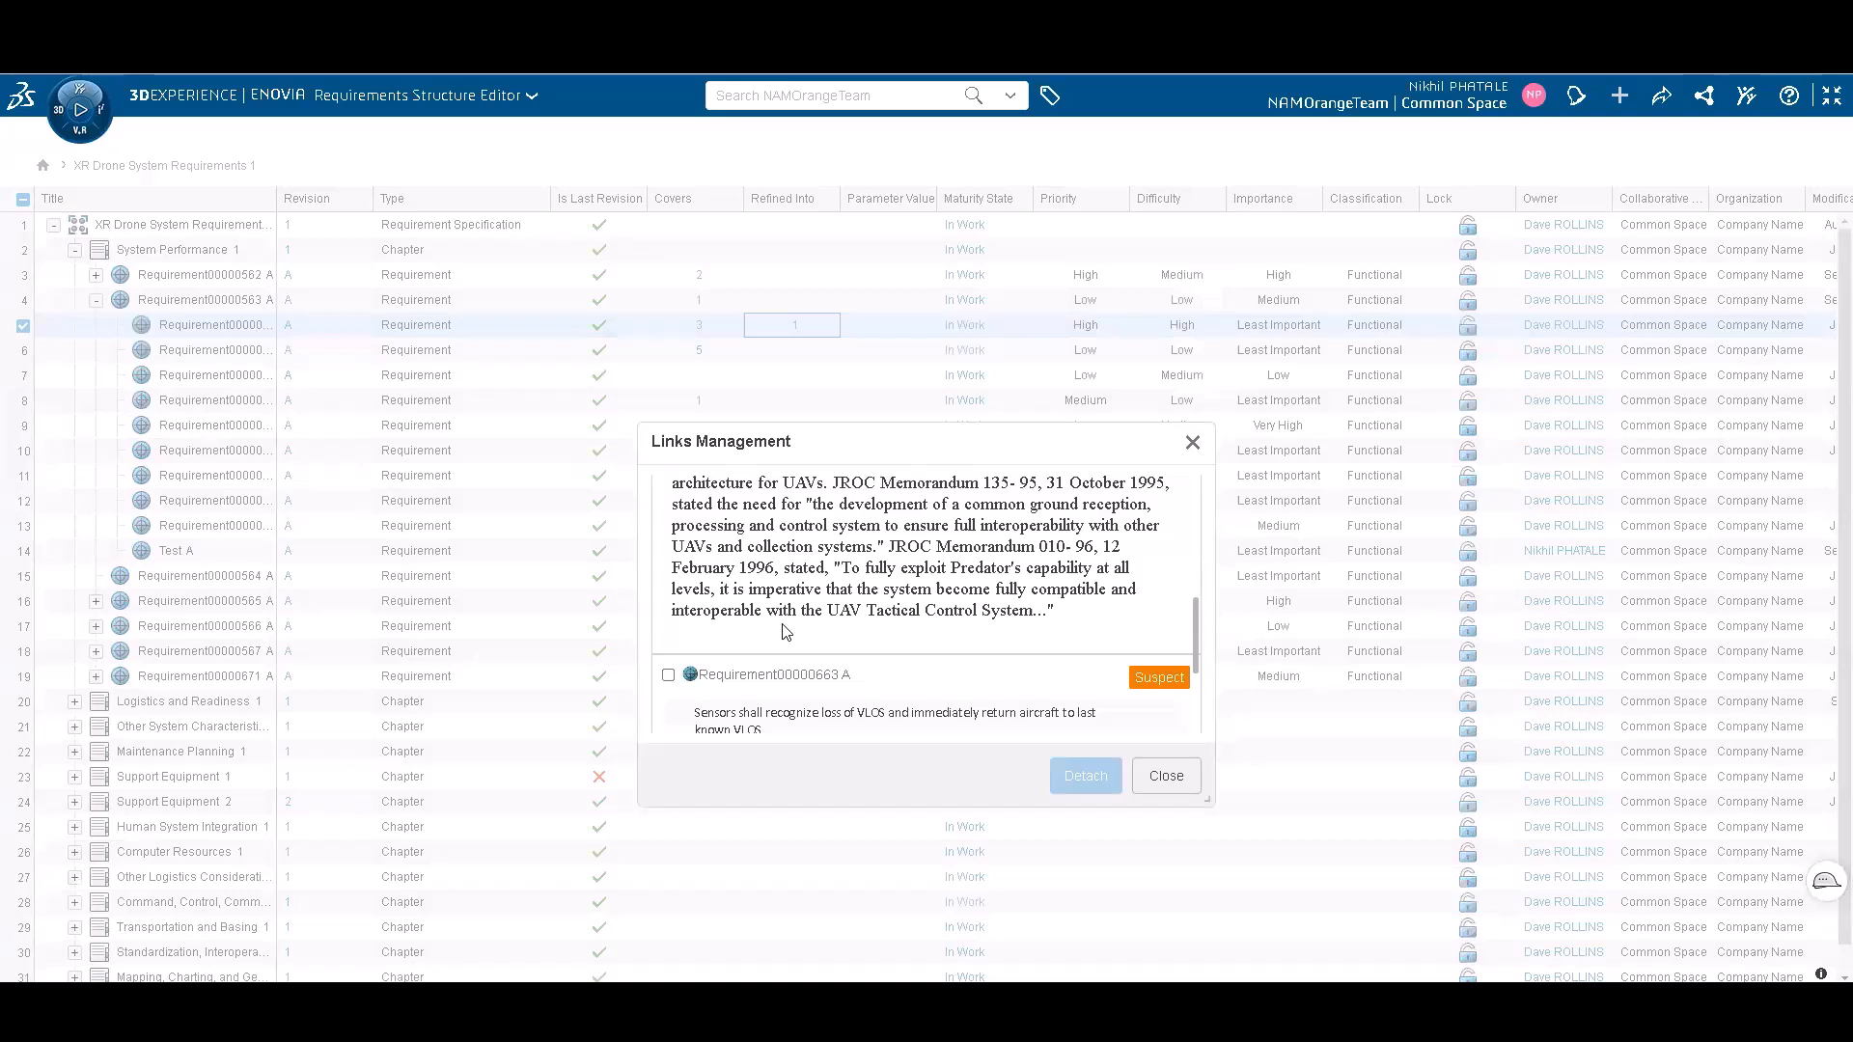
pyautogui.scroll(-3, 786, 632)
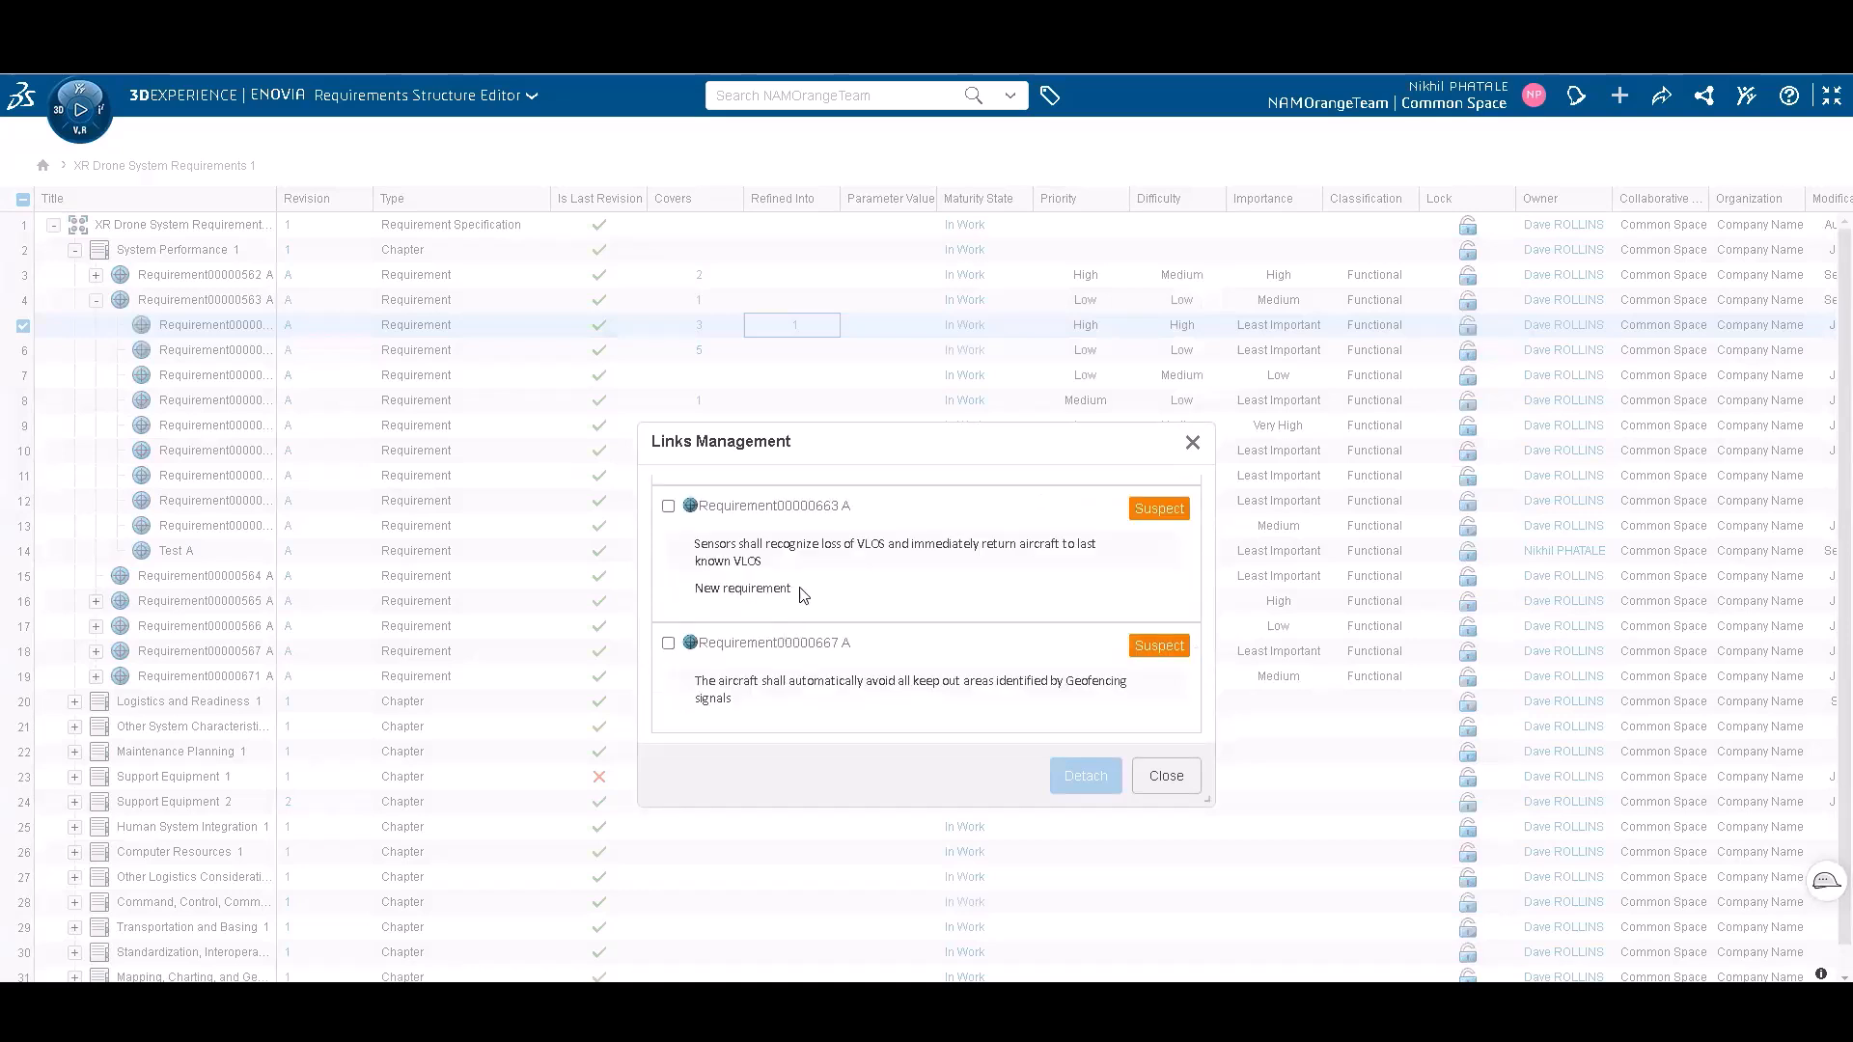
pyautogui.click(1164, 777)
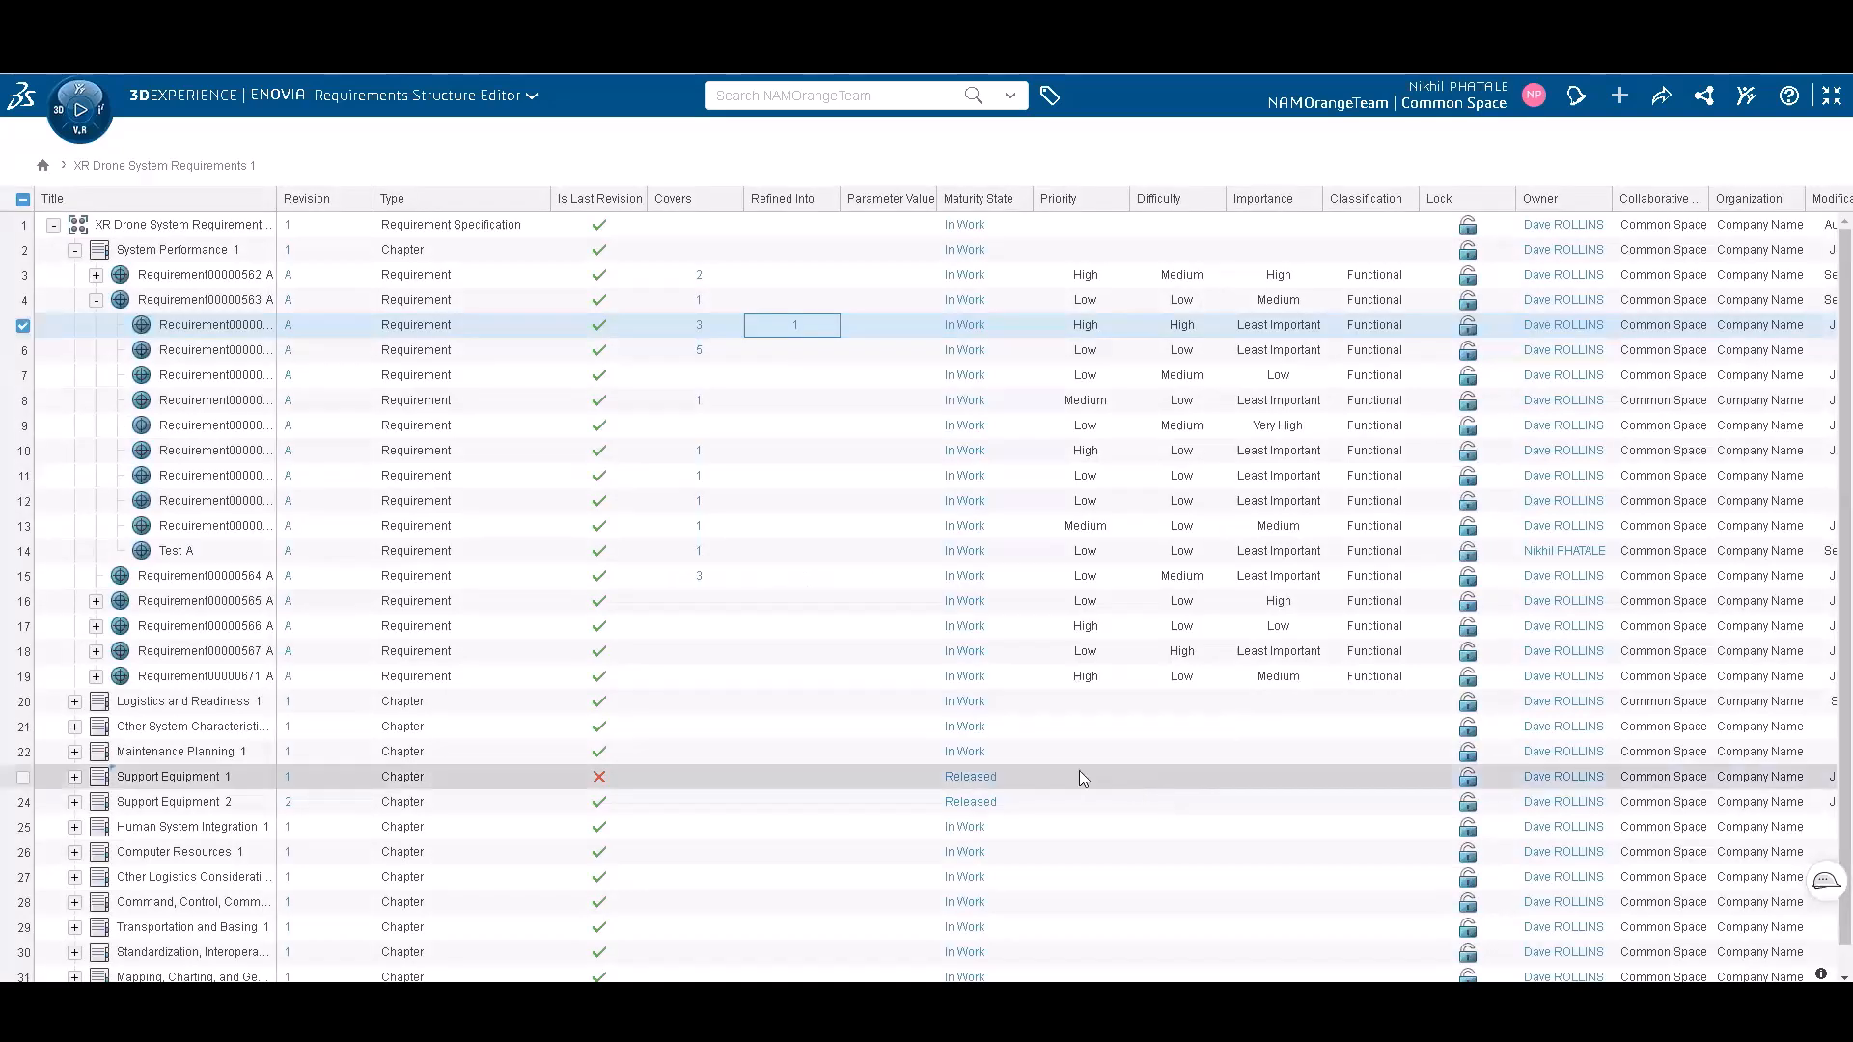
# View the maturity lifecycle of the Test requirement and cancel without promoting it.
pyautogui.click(969, 555)
pyautogui.click(966, 554)
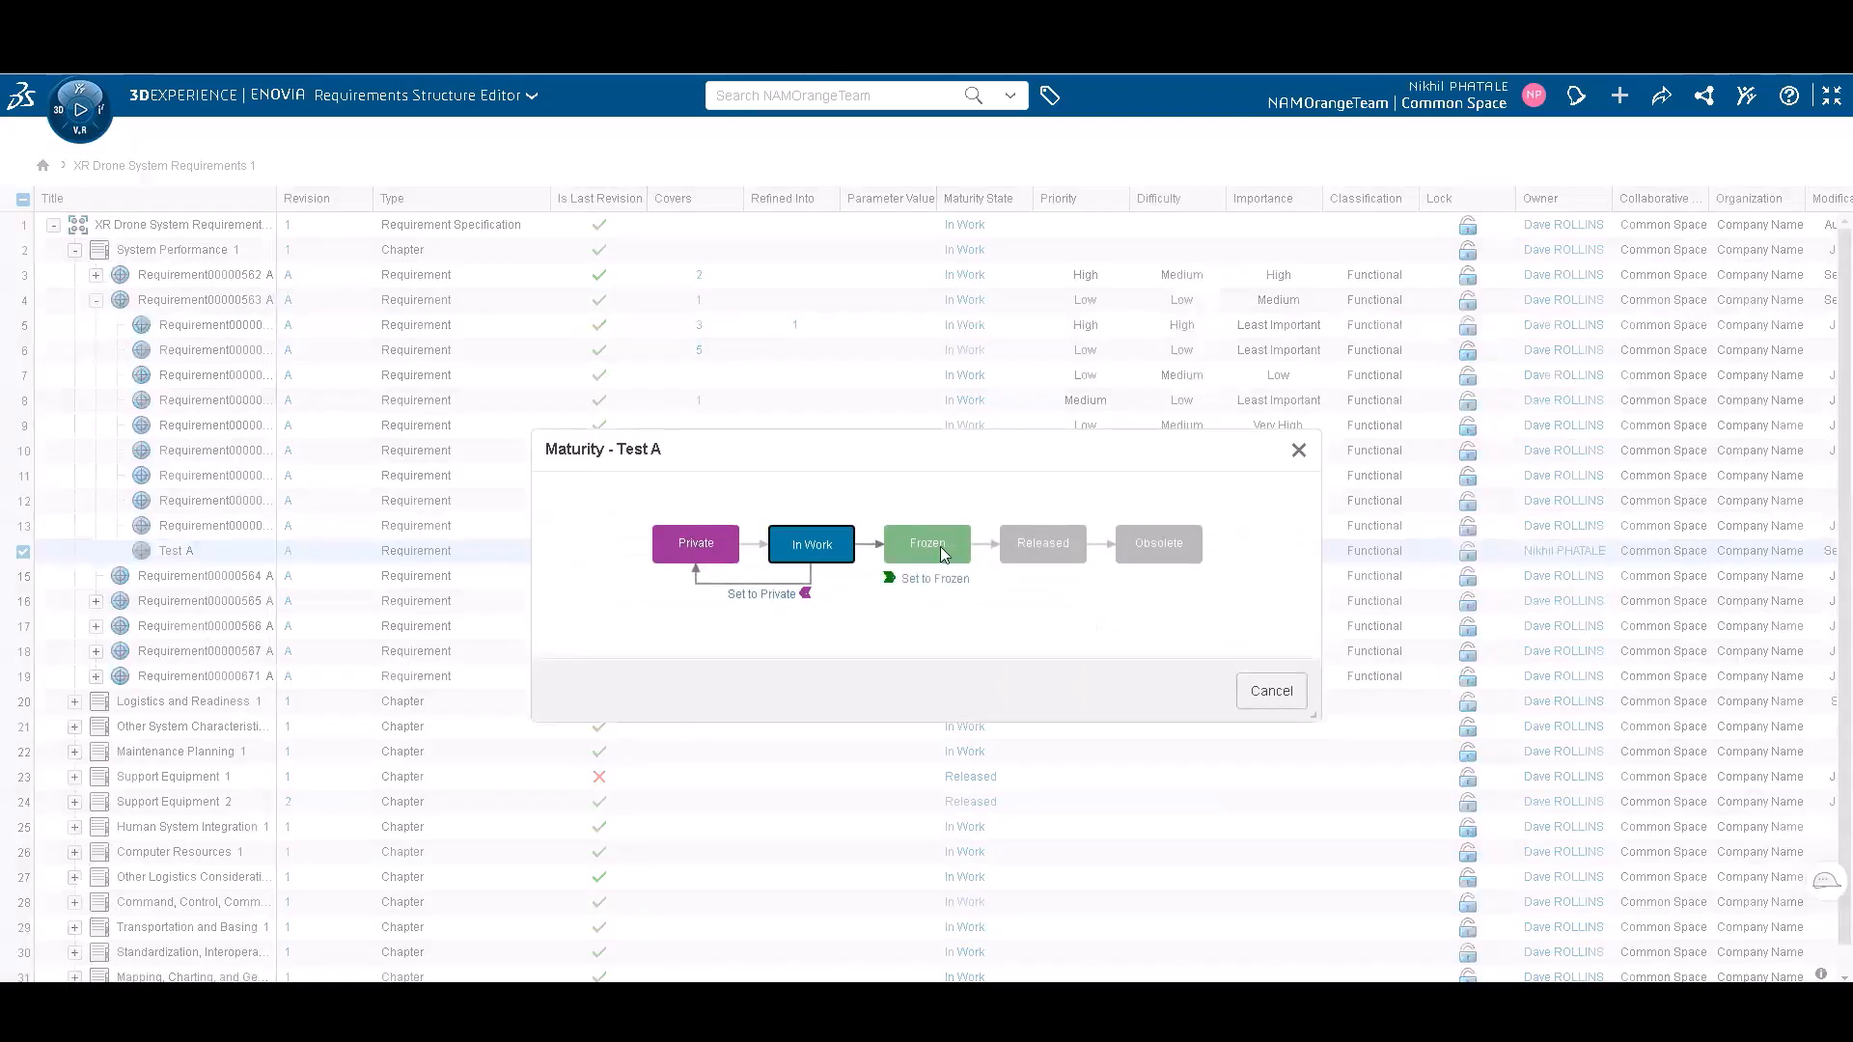
pyautogui.click(1271, 691)
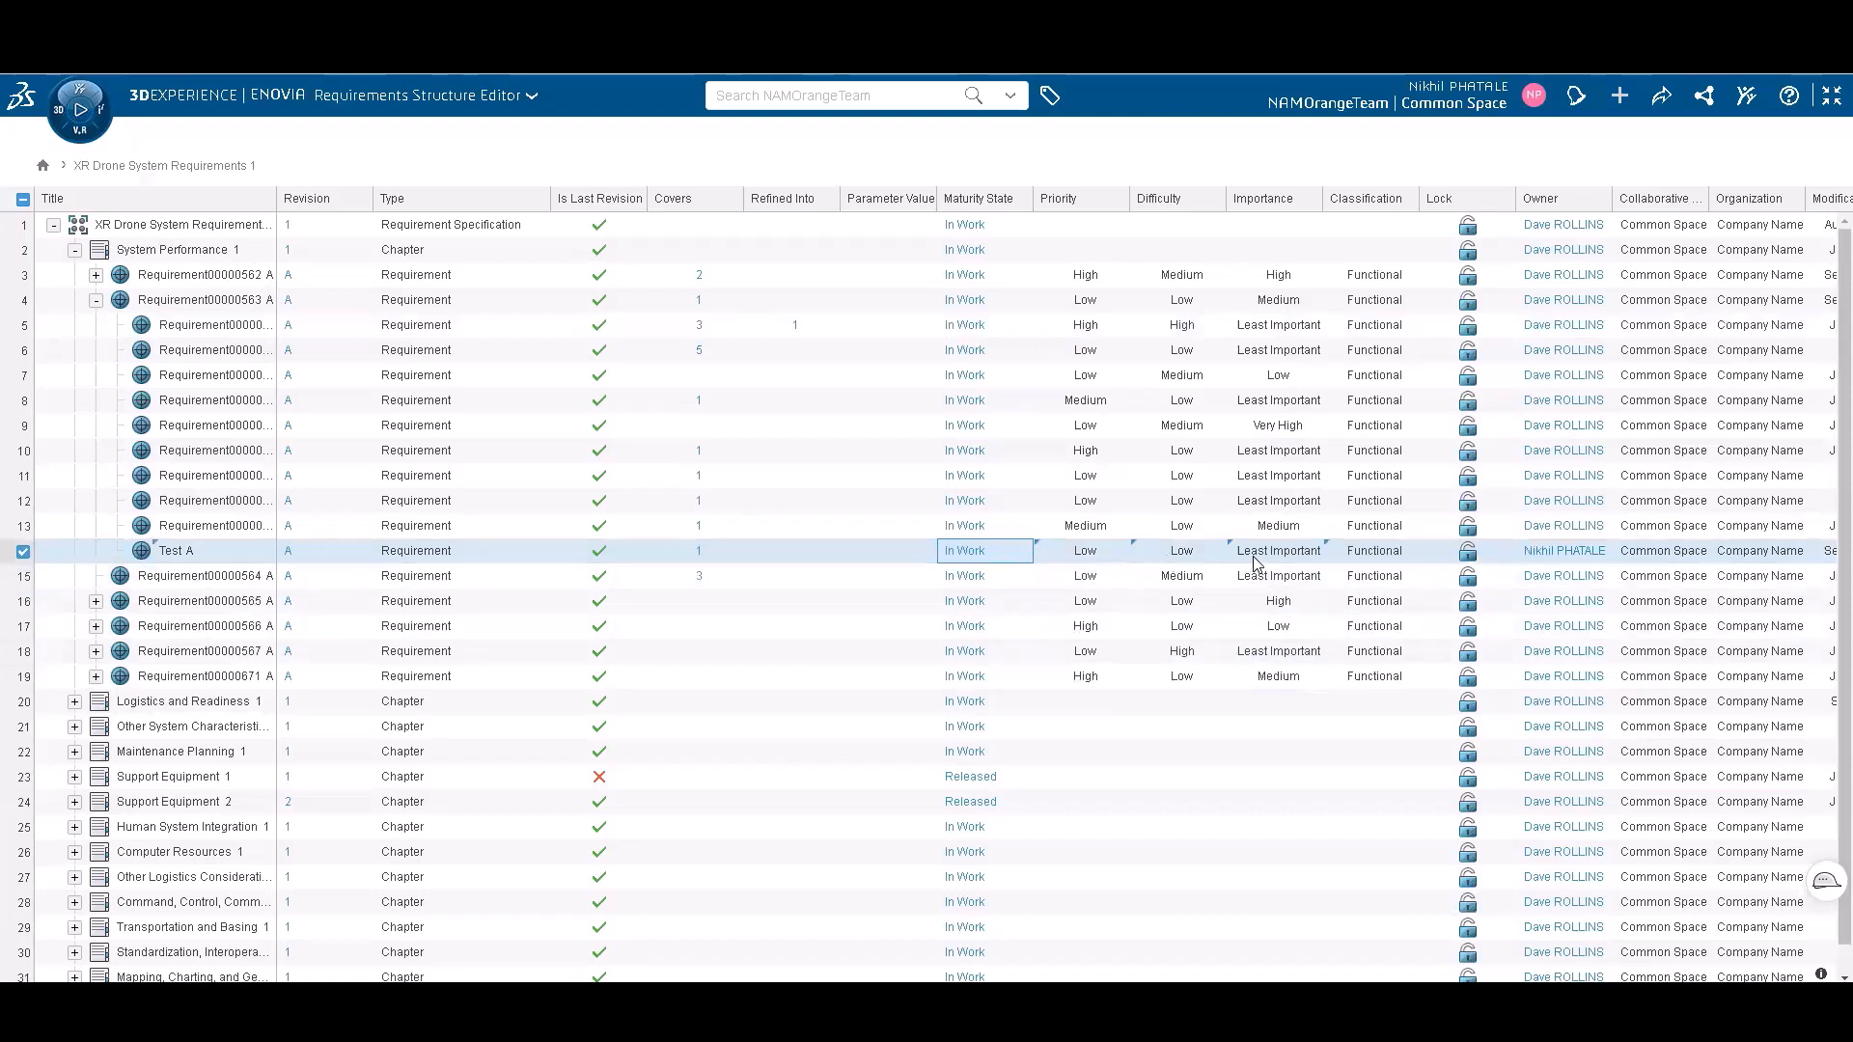
# Lock the Test requirement, then unlock it again.
pyautogui.click(1468, 553)
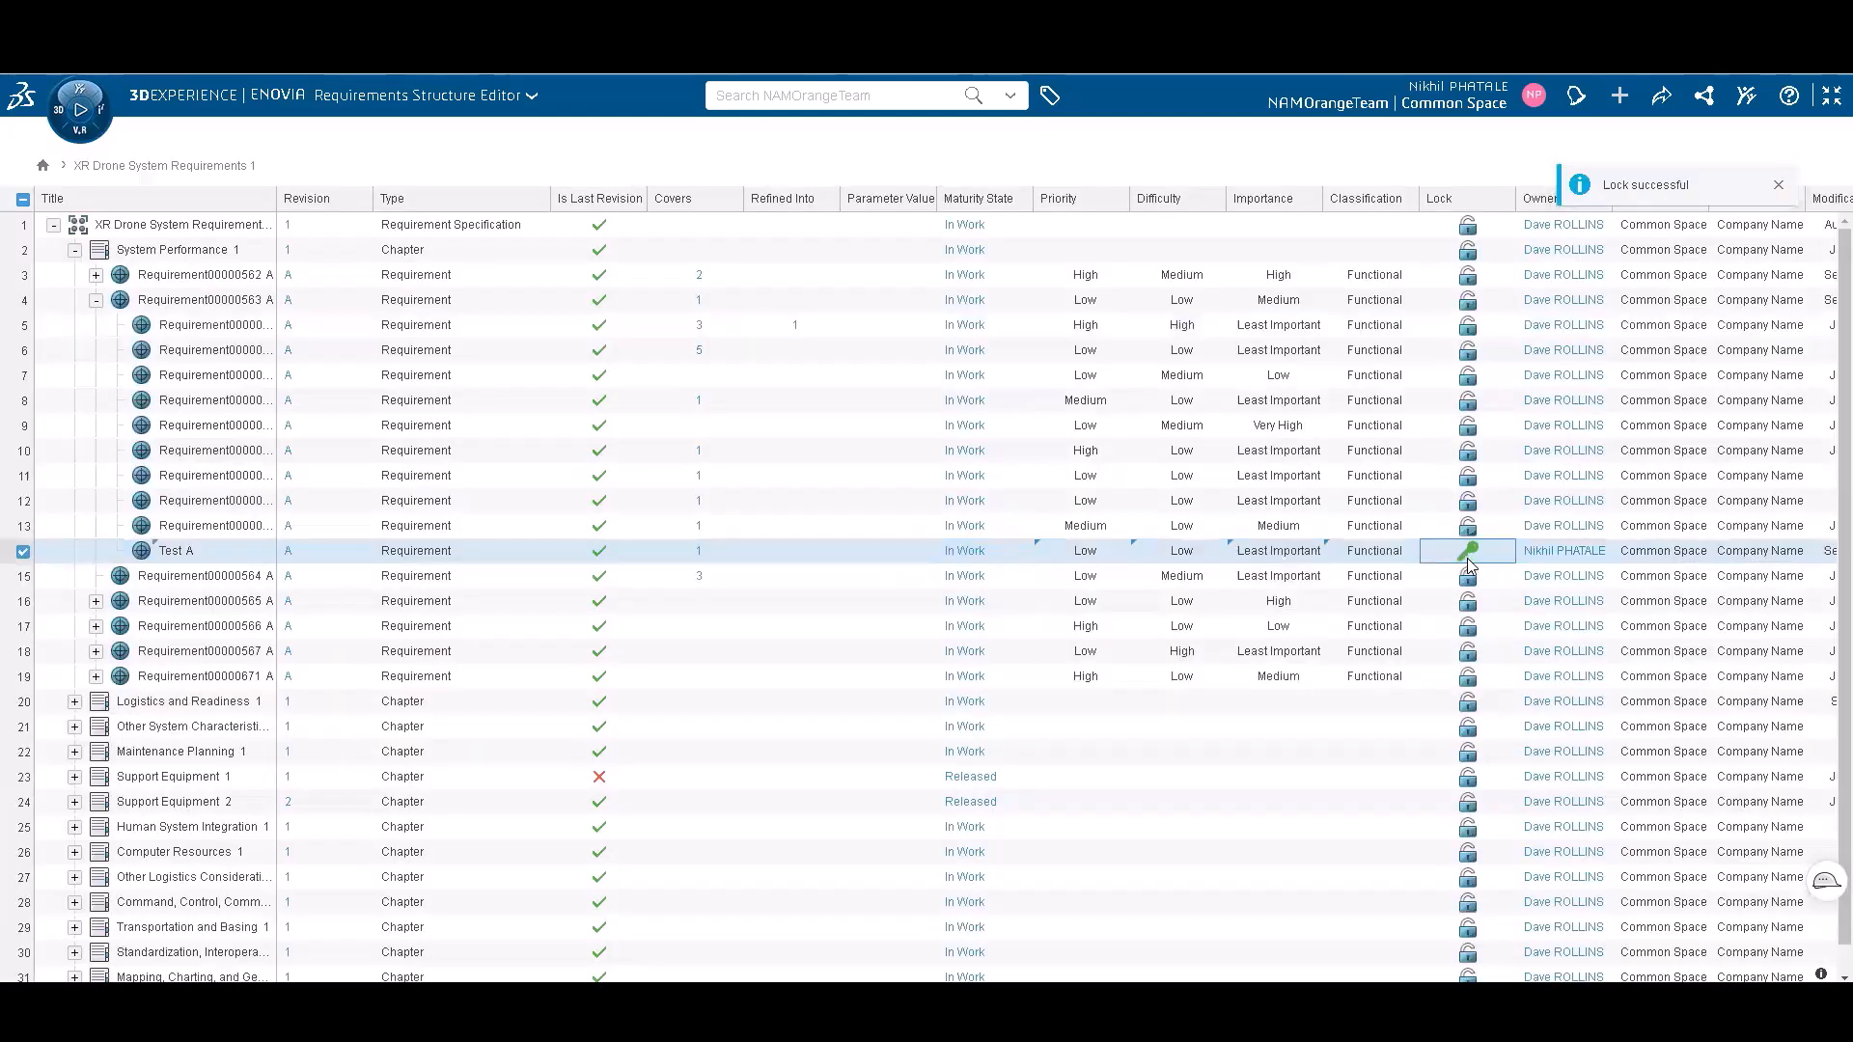
pyautogui.click(1468, 555)
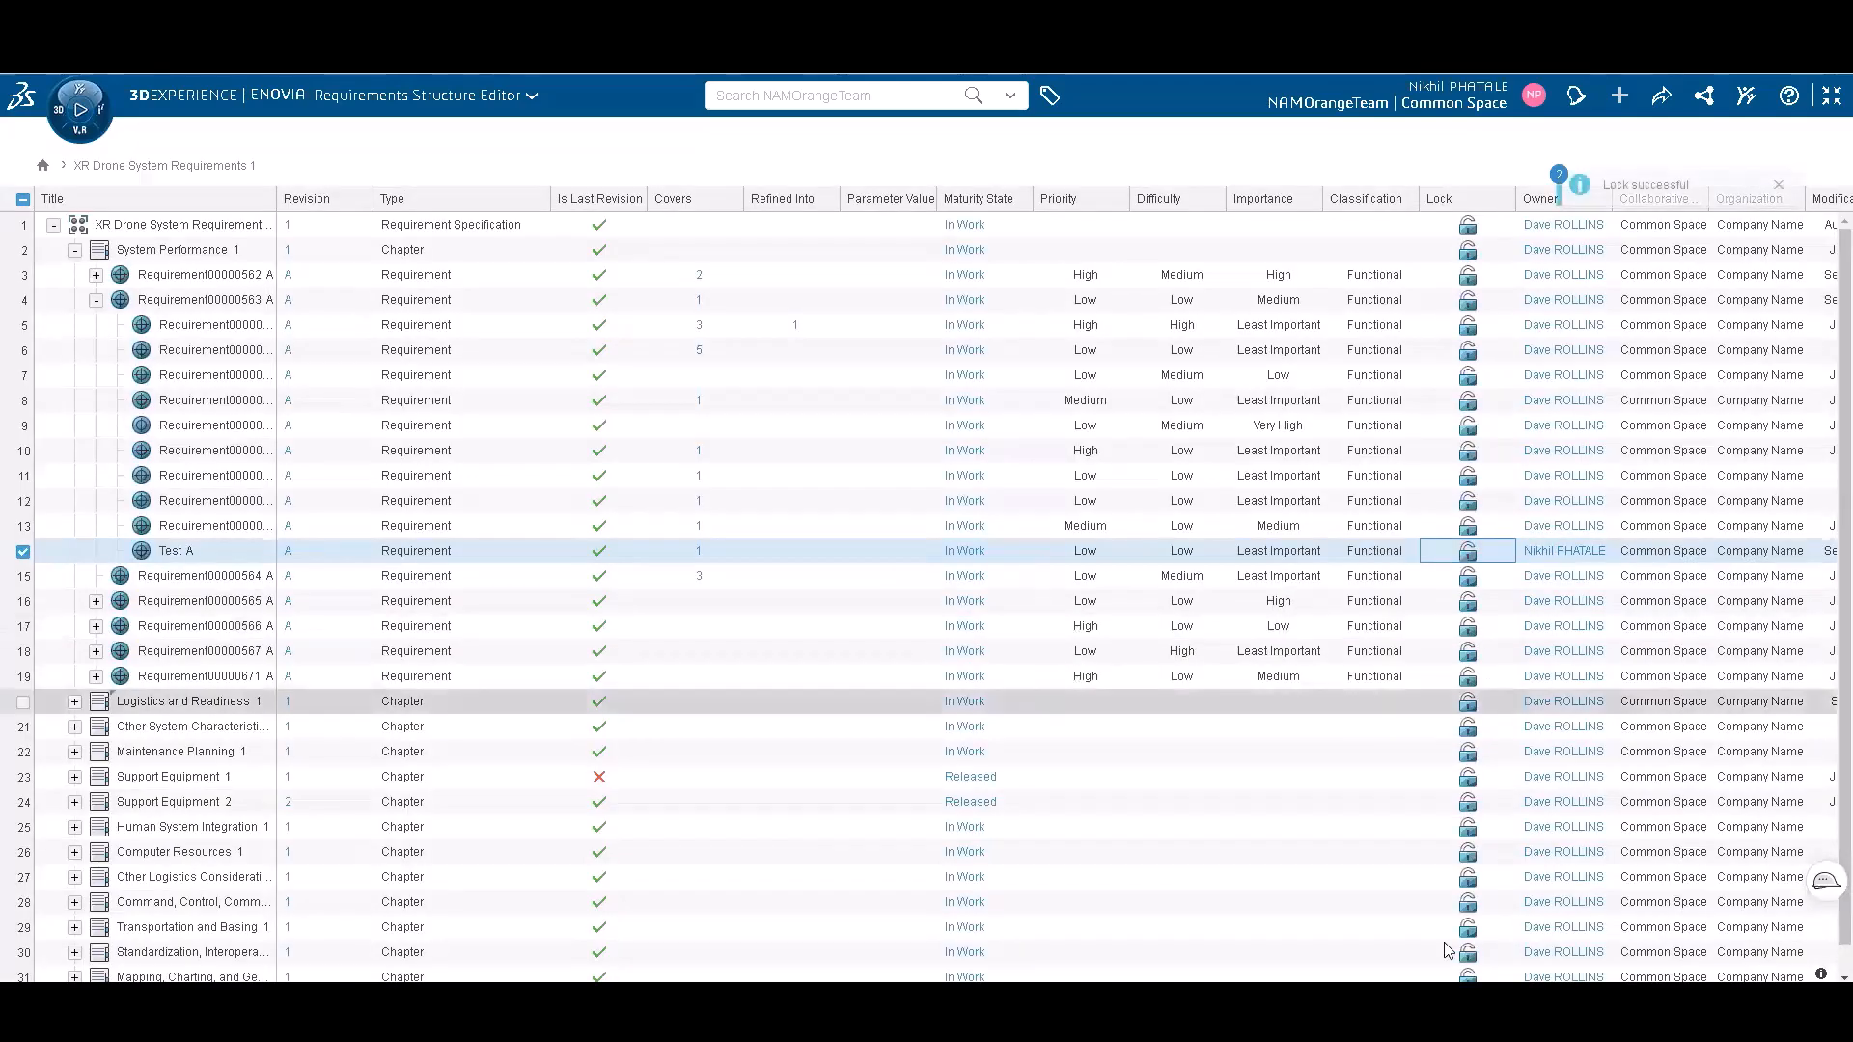
pyautogui.hscroll(1, 1063, 585)
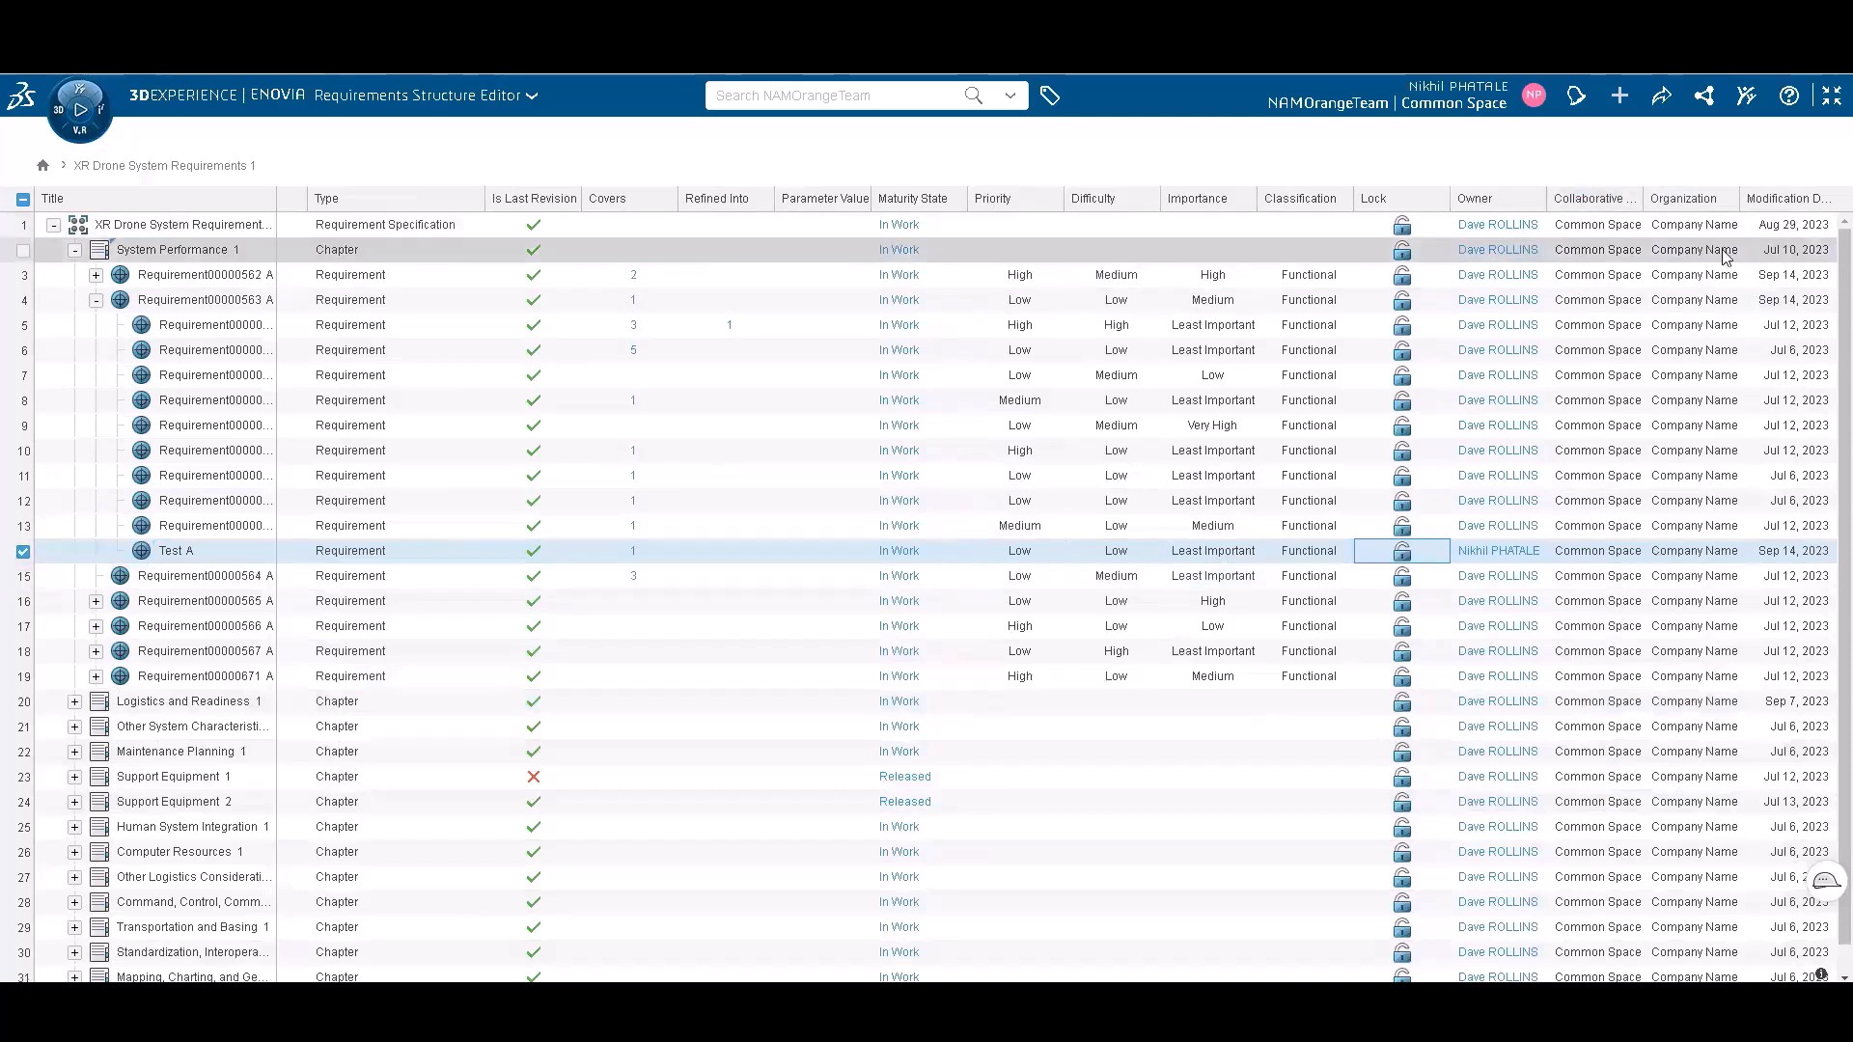
# Restore the Requirements Structure Editor from full screen so it sits beside the Requirements Specification Editor.
pyautogui.click(1830, 96)
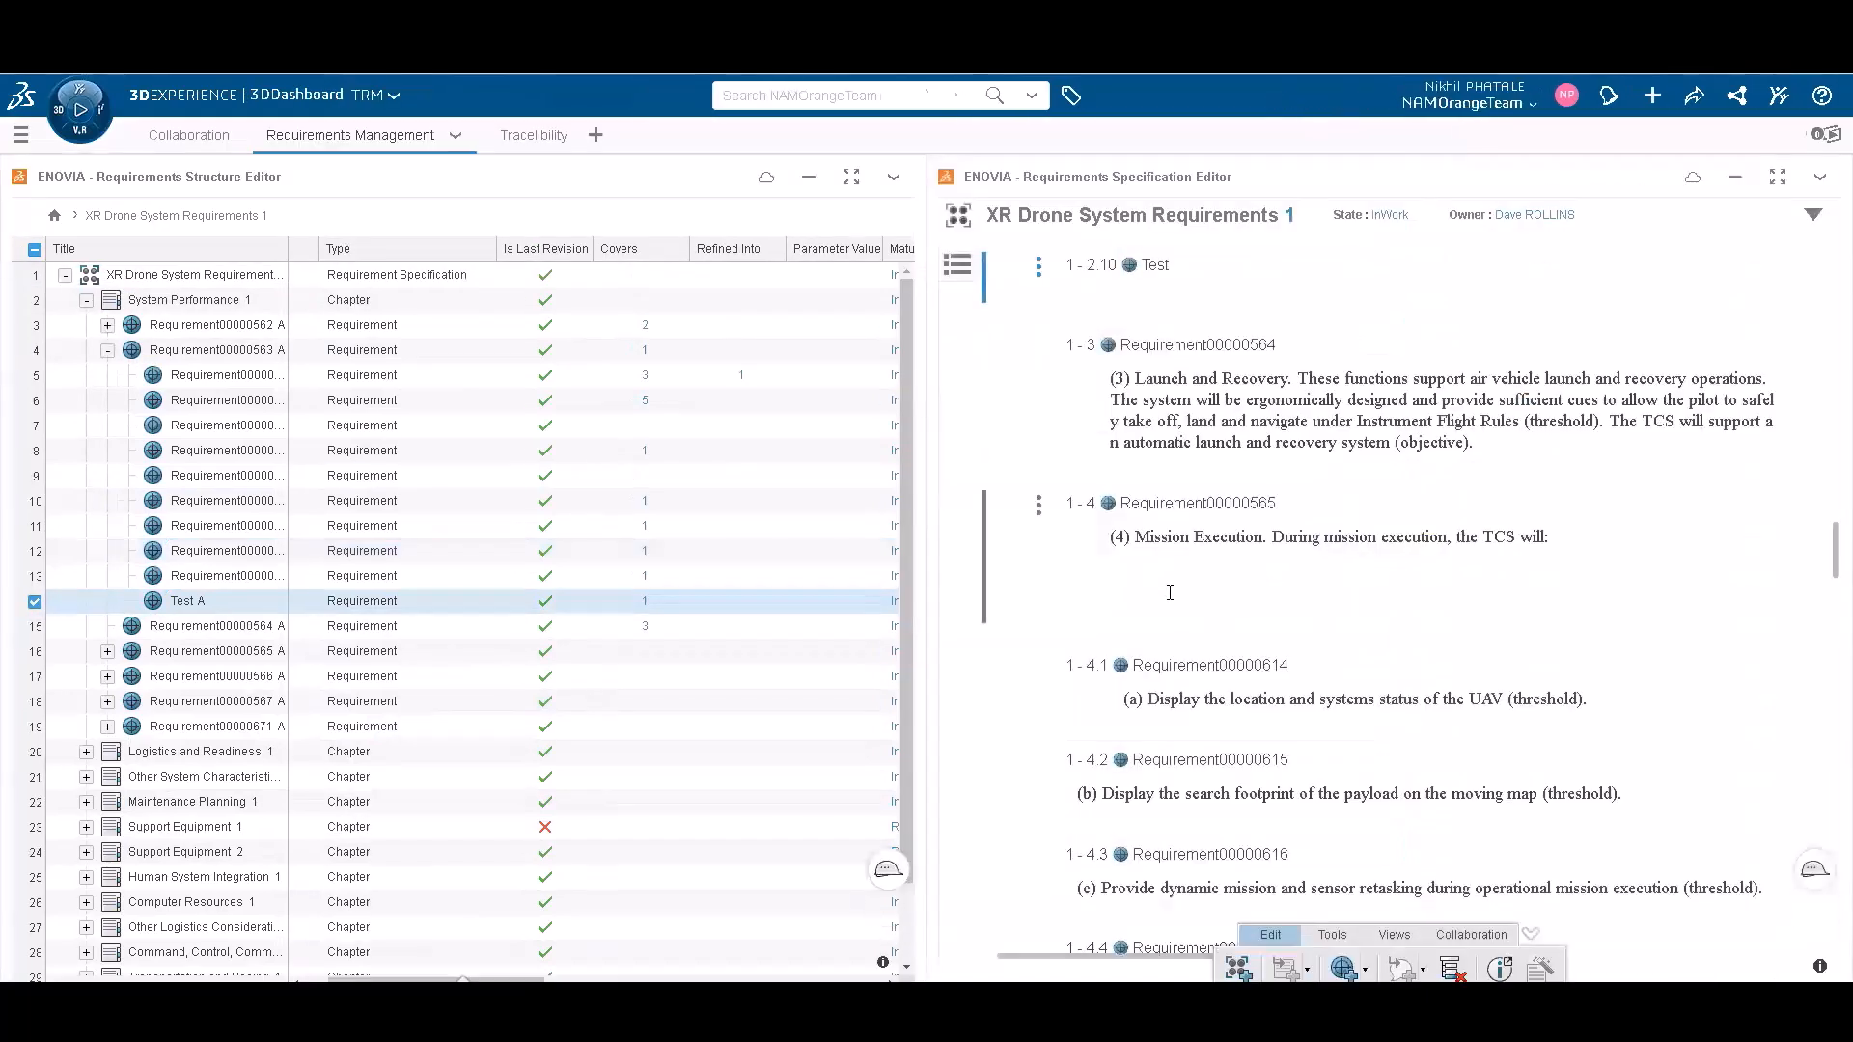
pyautogui.scroll(-3, 760, 708)
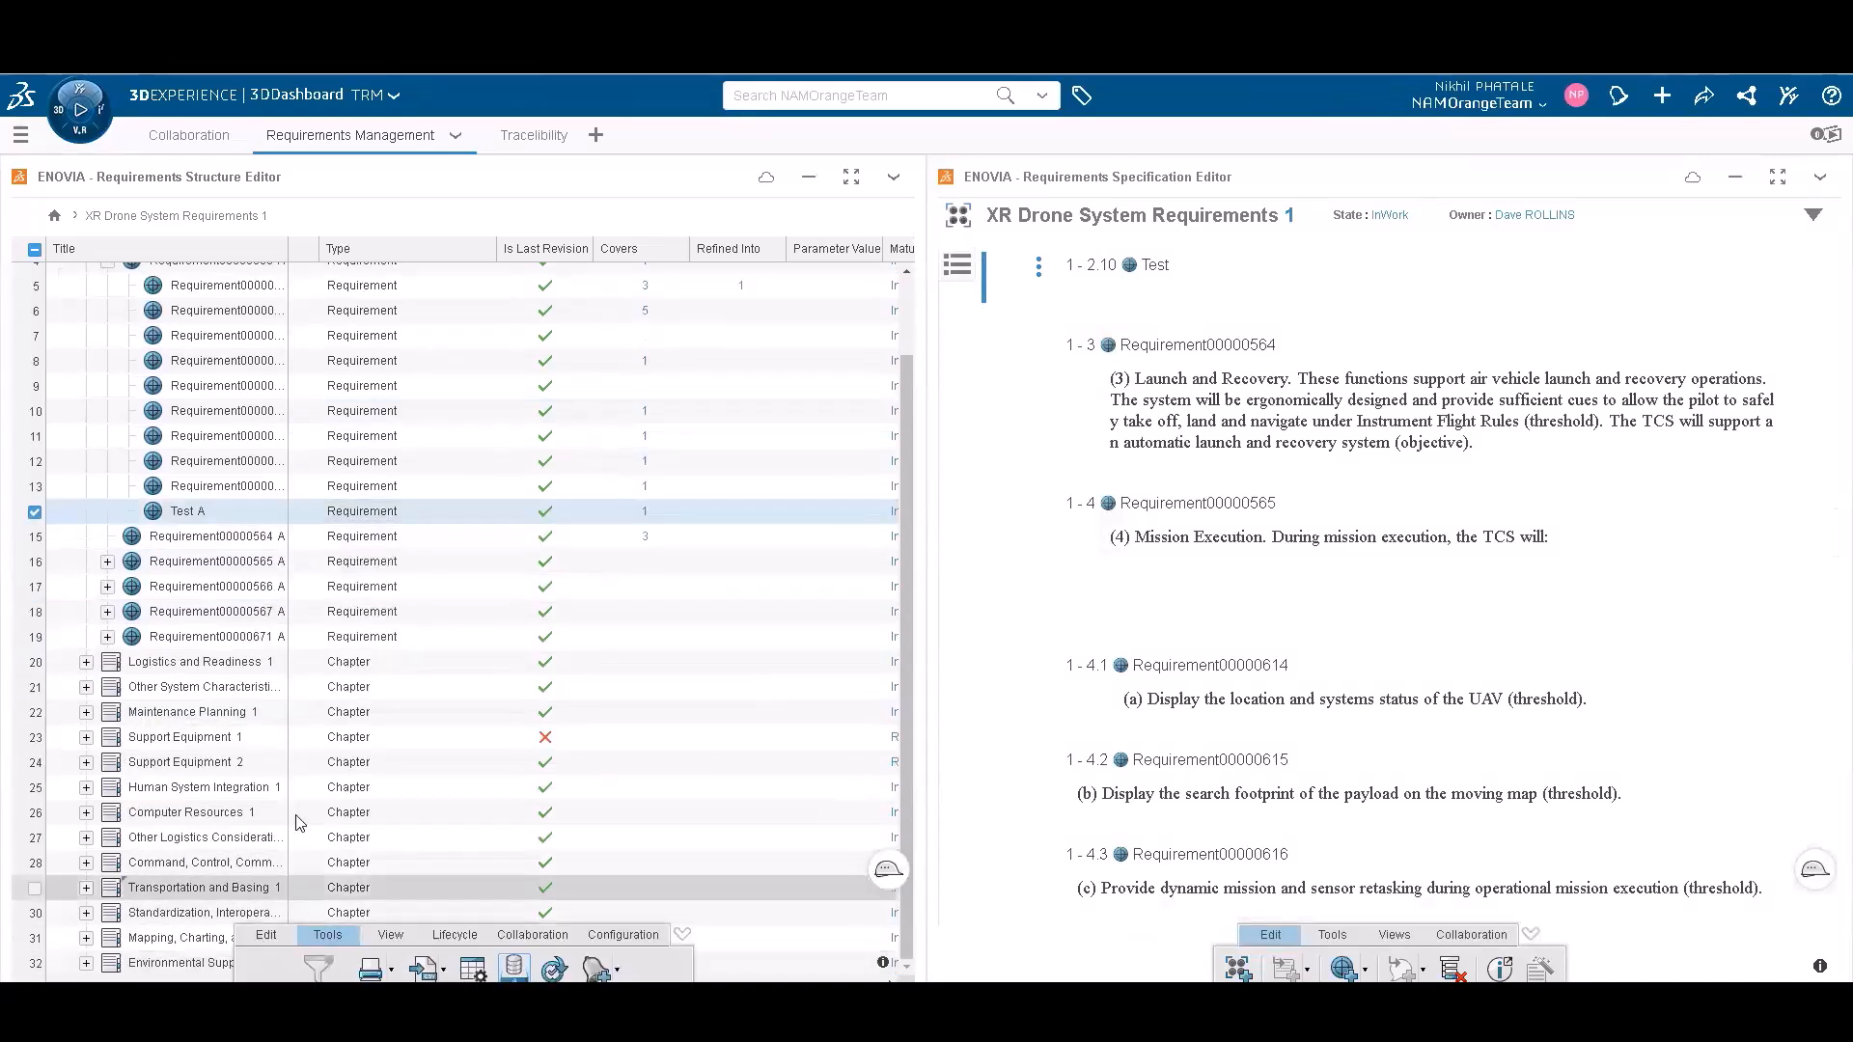
pyautogui.scroll(3, 352, 690)
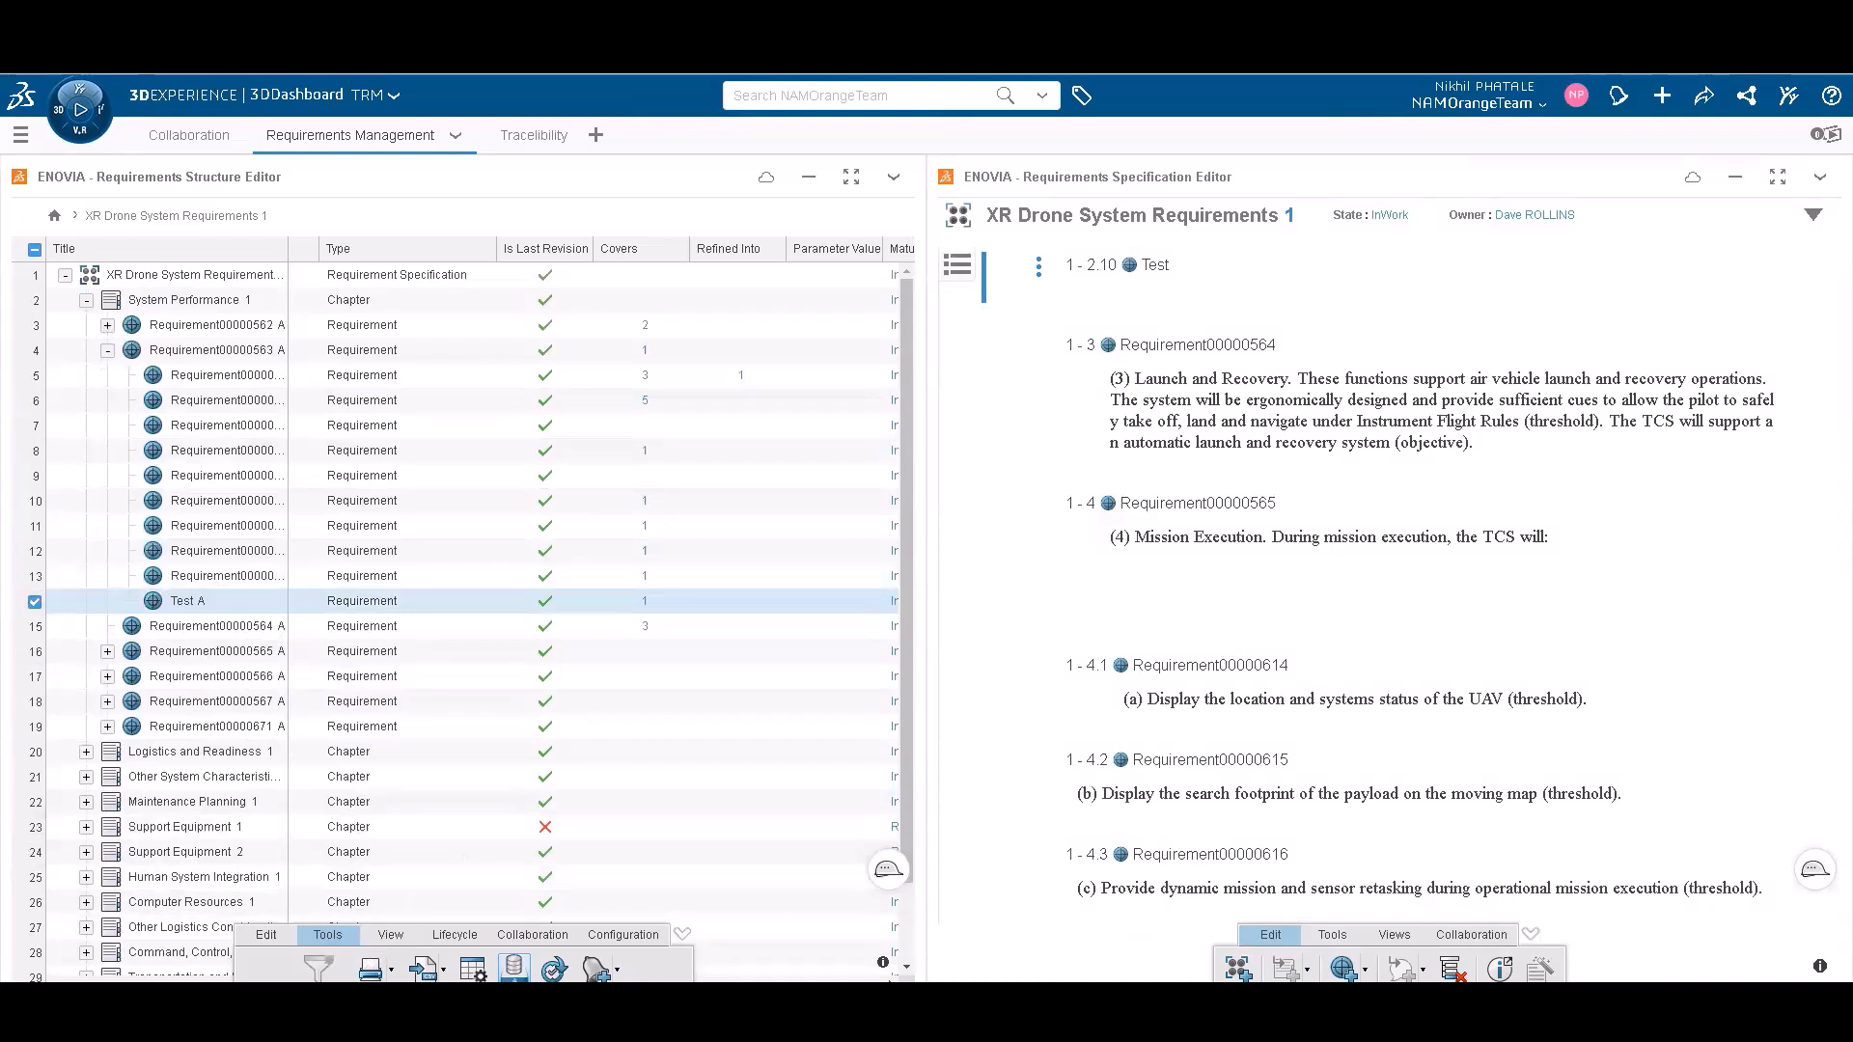
# Review the export options and the column choices in Attribute Management, closing it without changes.
pyautogui.click(445, 975)
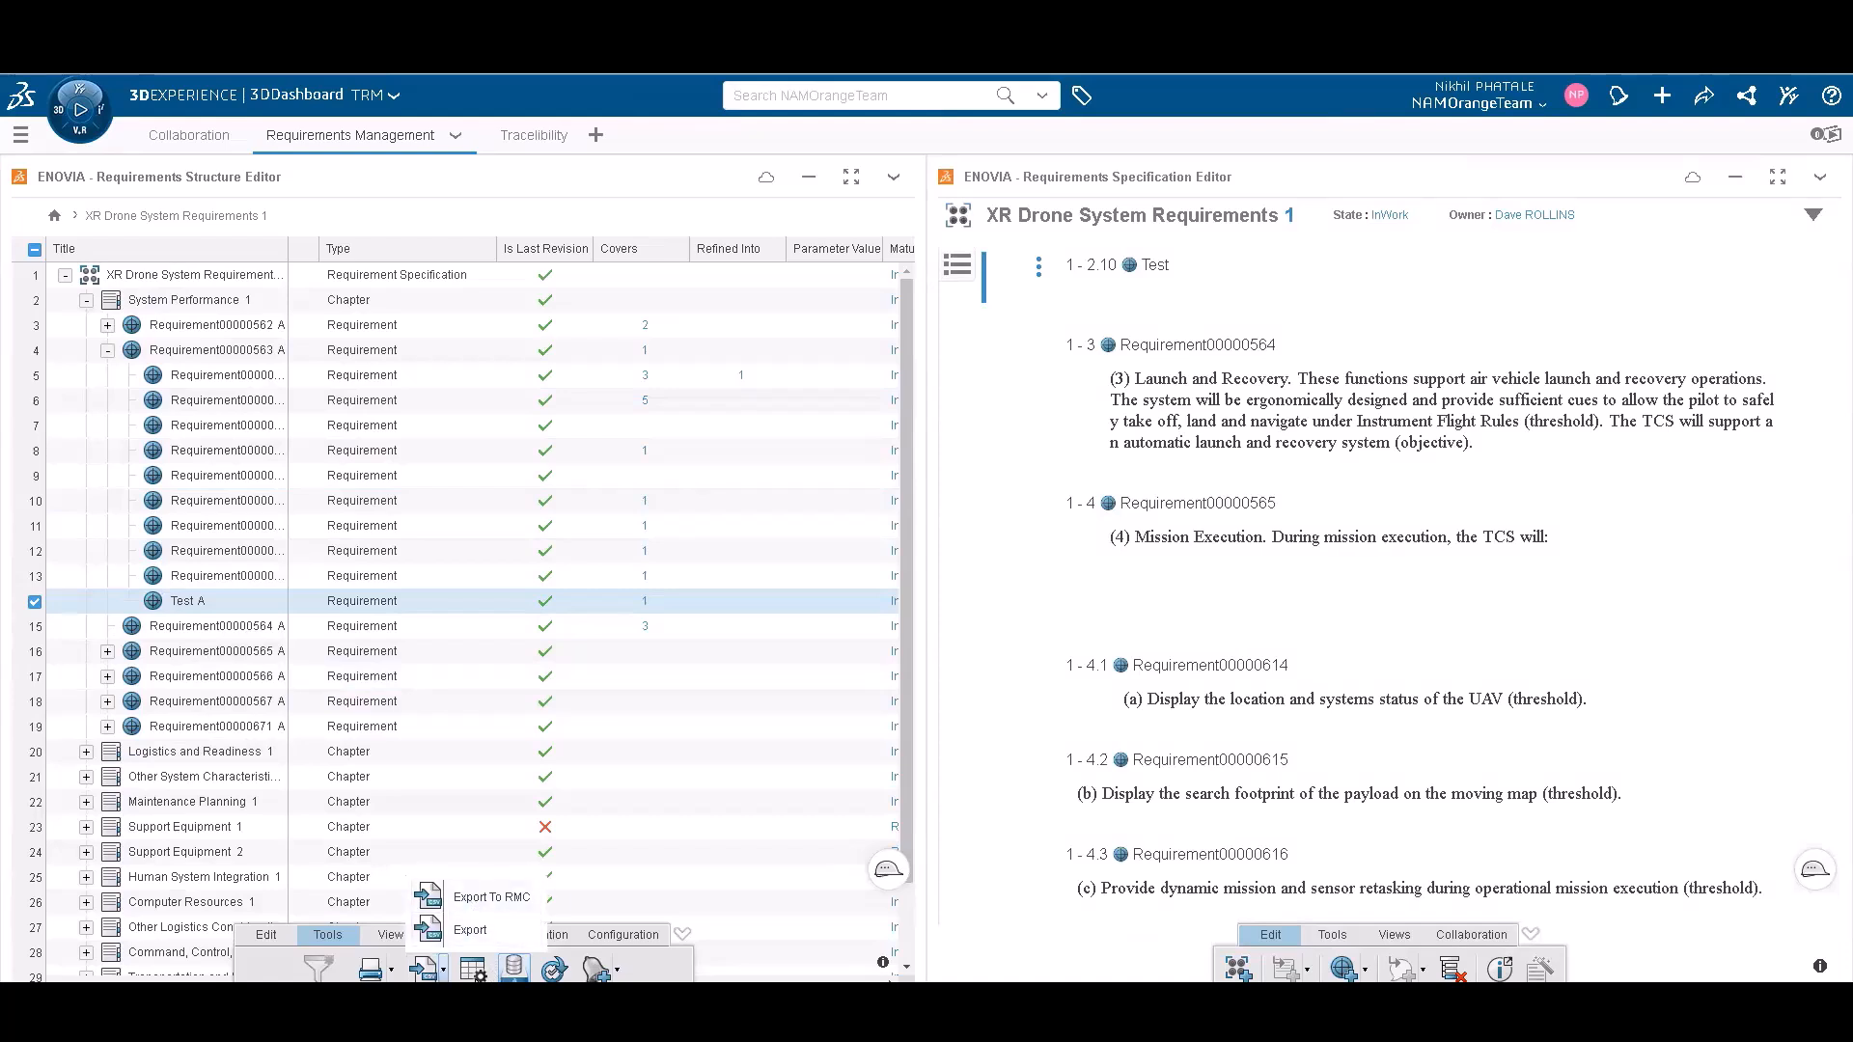
pyautogui.click(472, 968)
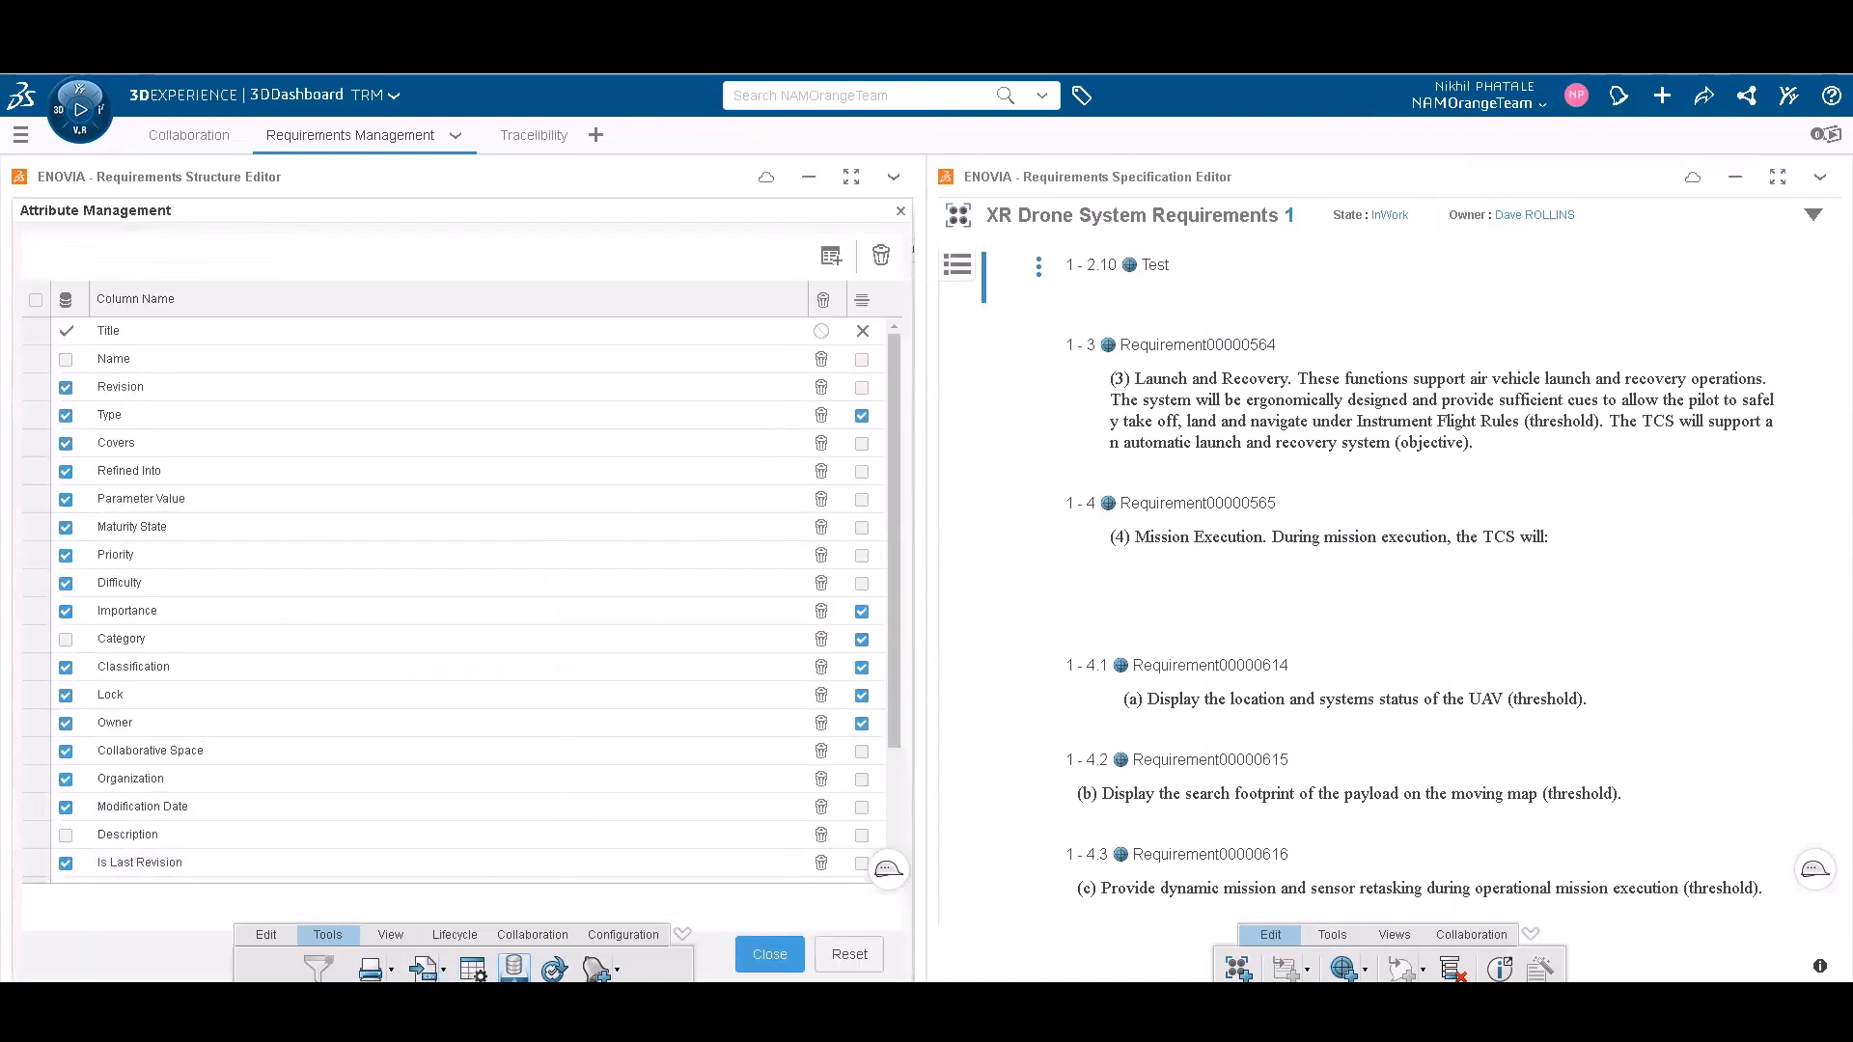
pyautogui.click(769, 954)
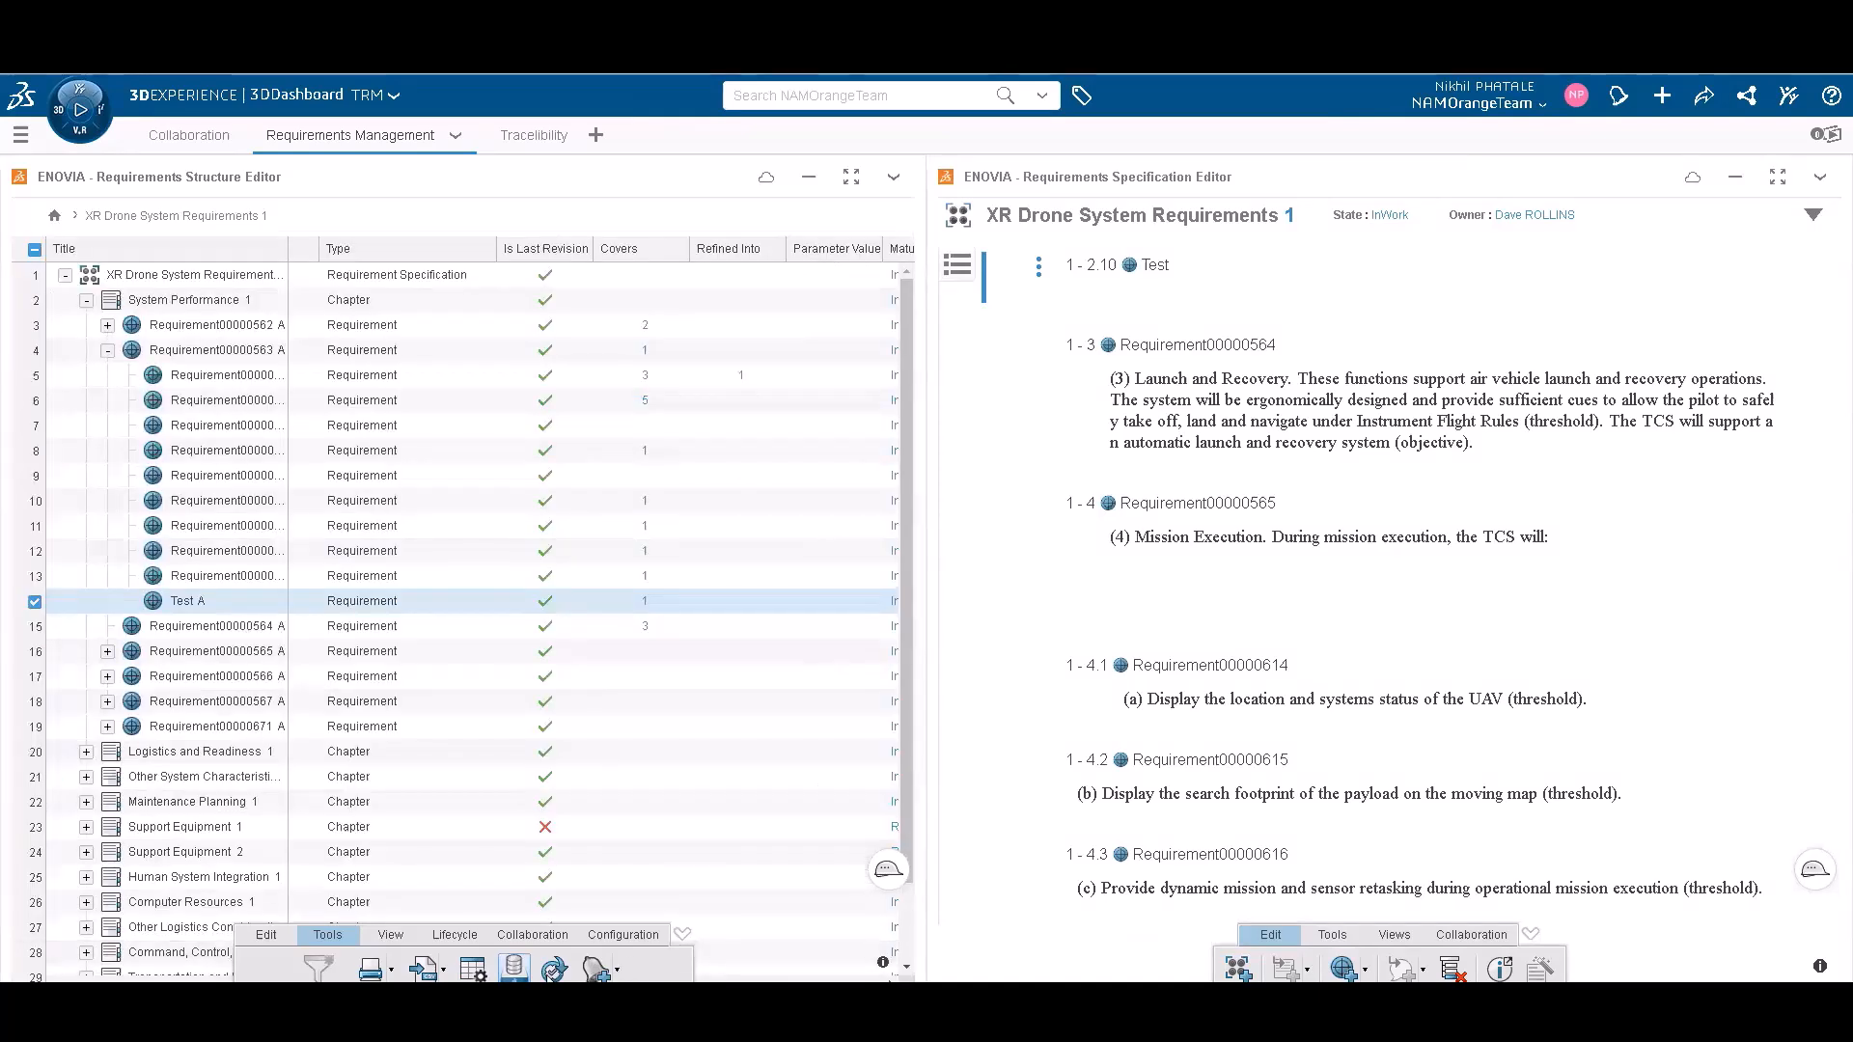
# Review the view, lifecycle, collaboration and configuration commands available in the Requirements Structure Editor.
pyautogui.click(389, 948)
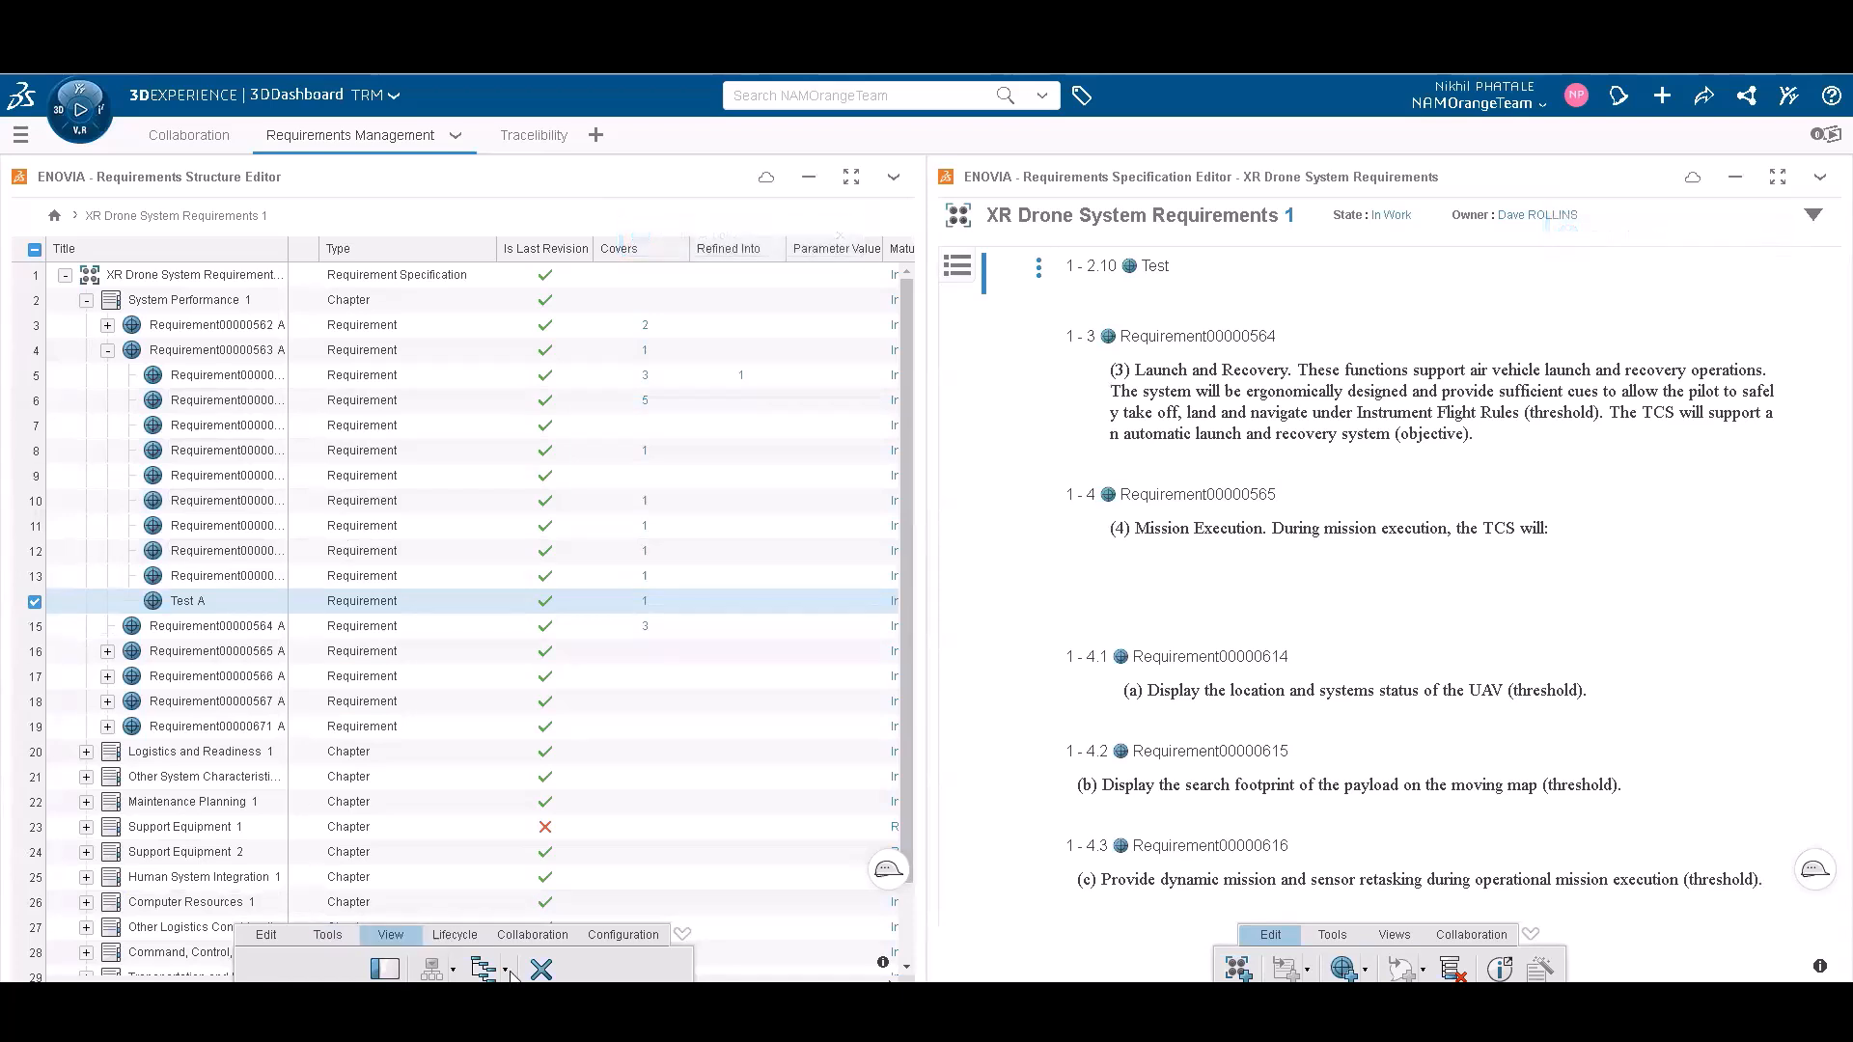
pyautogui.click(456, 936)
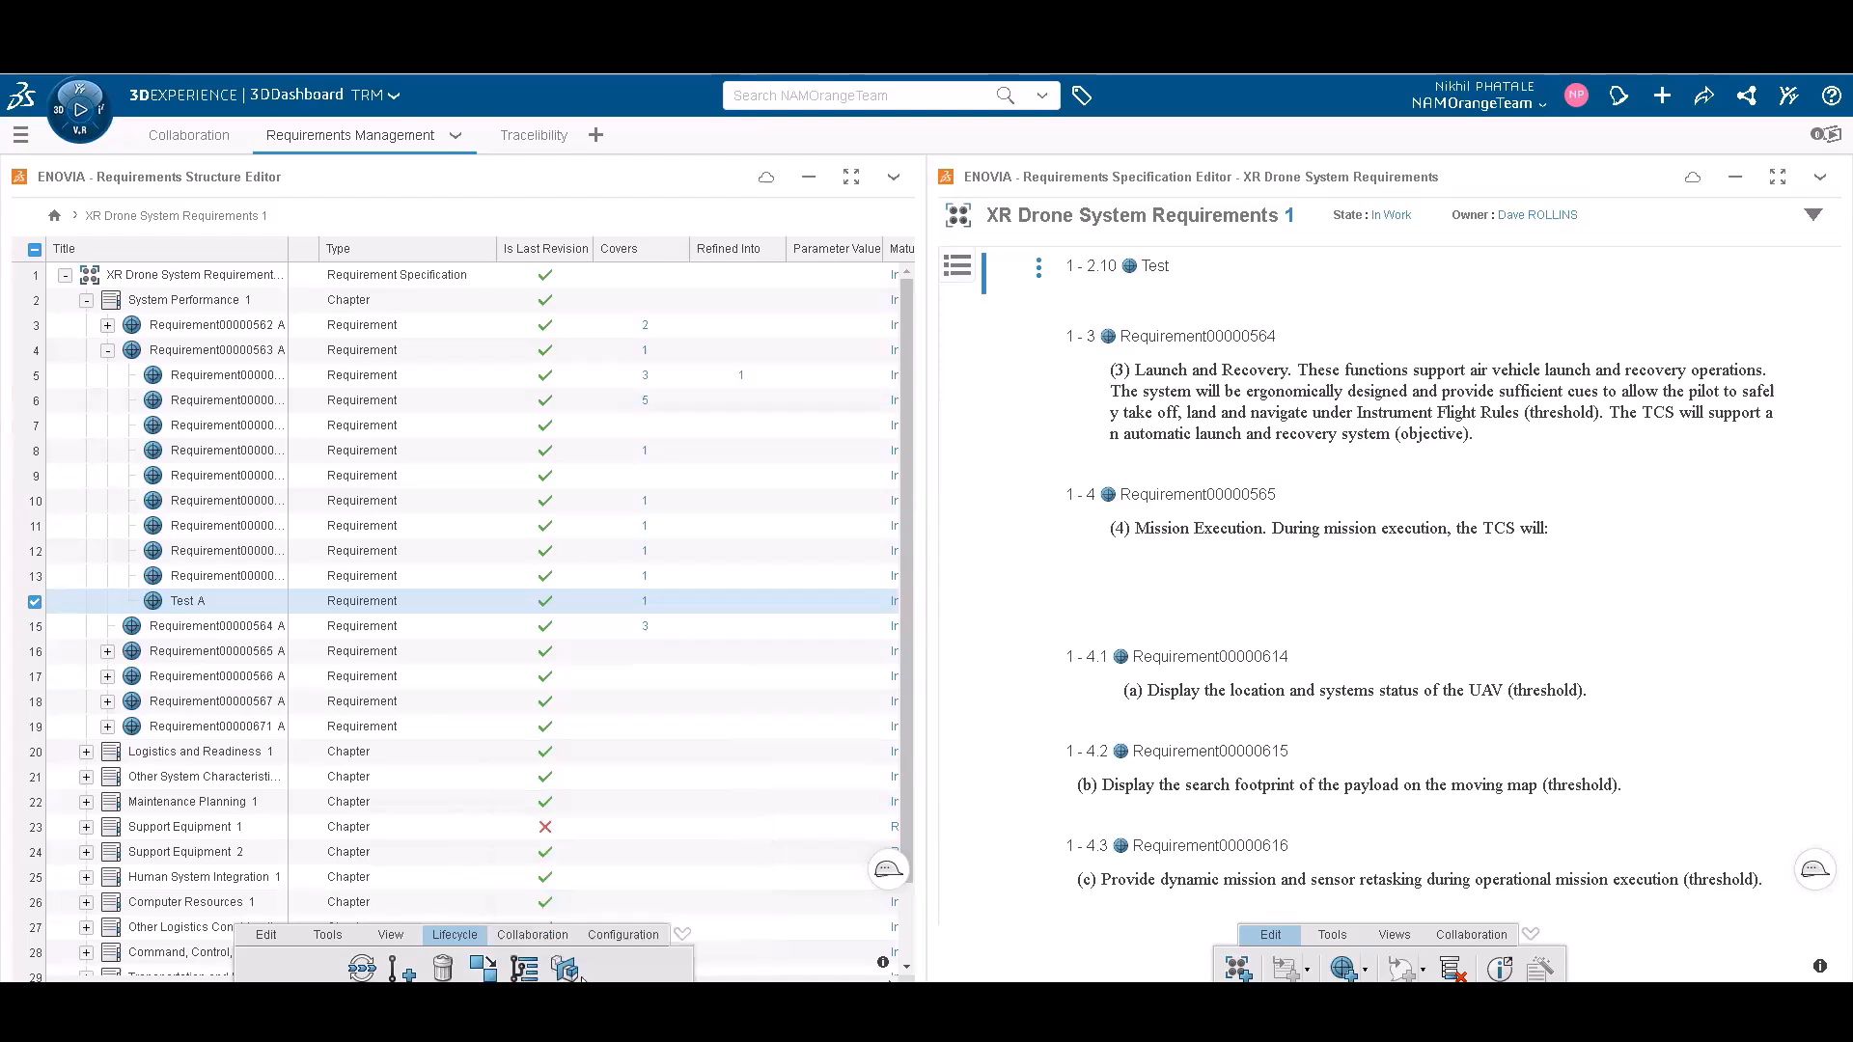
pyautogui.click(521, 936)
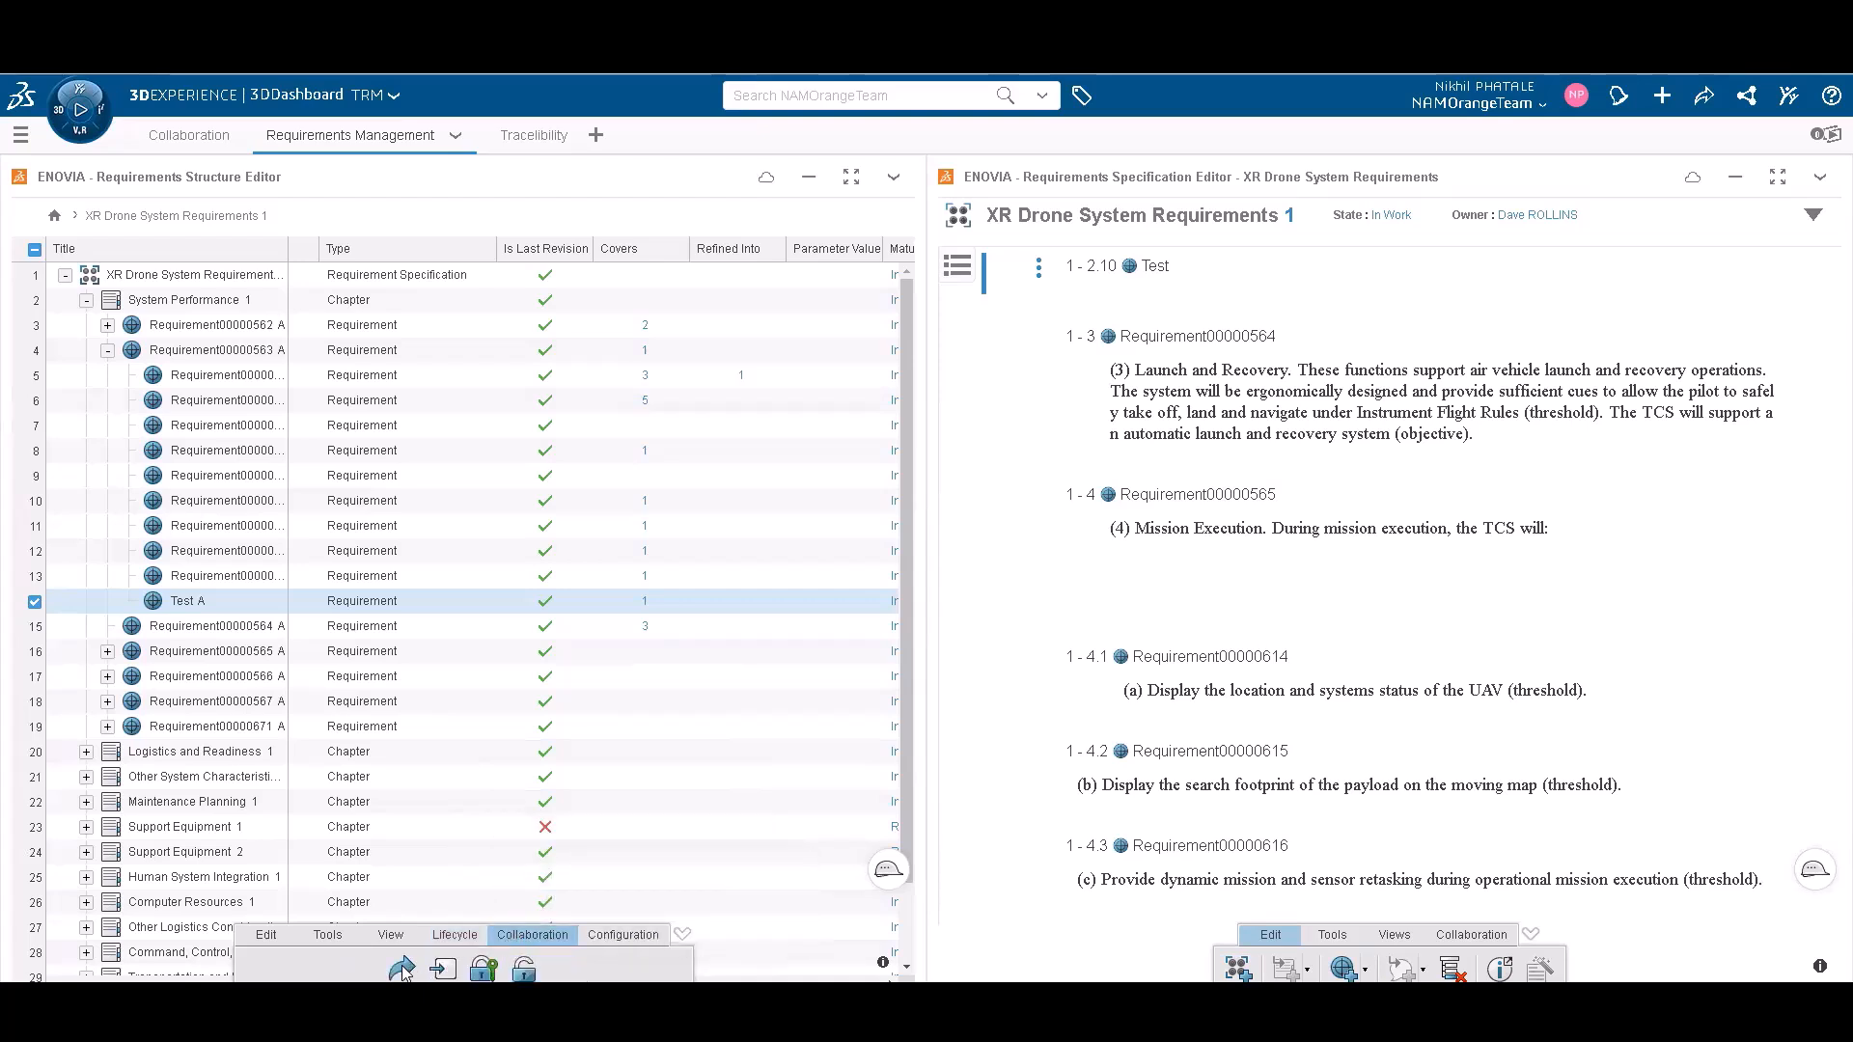
pyautogui.click(482, 971)
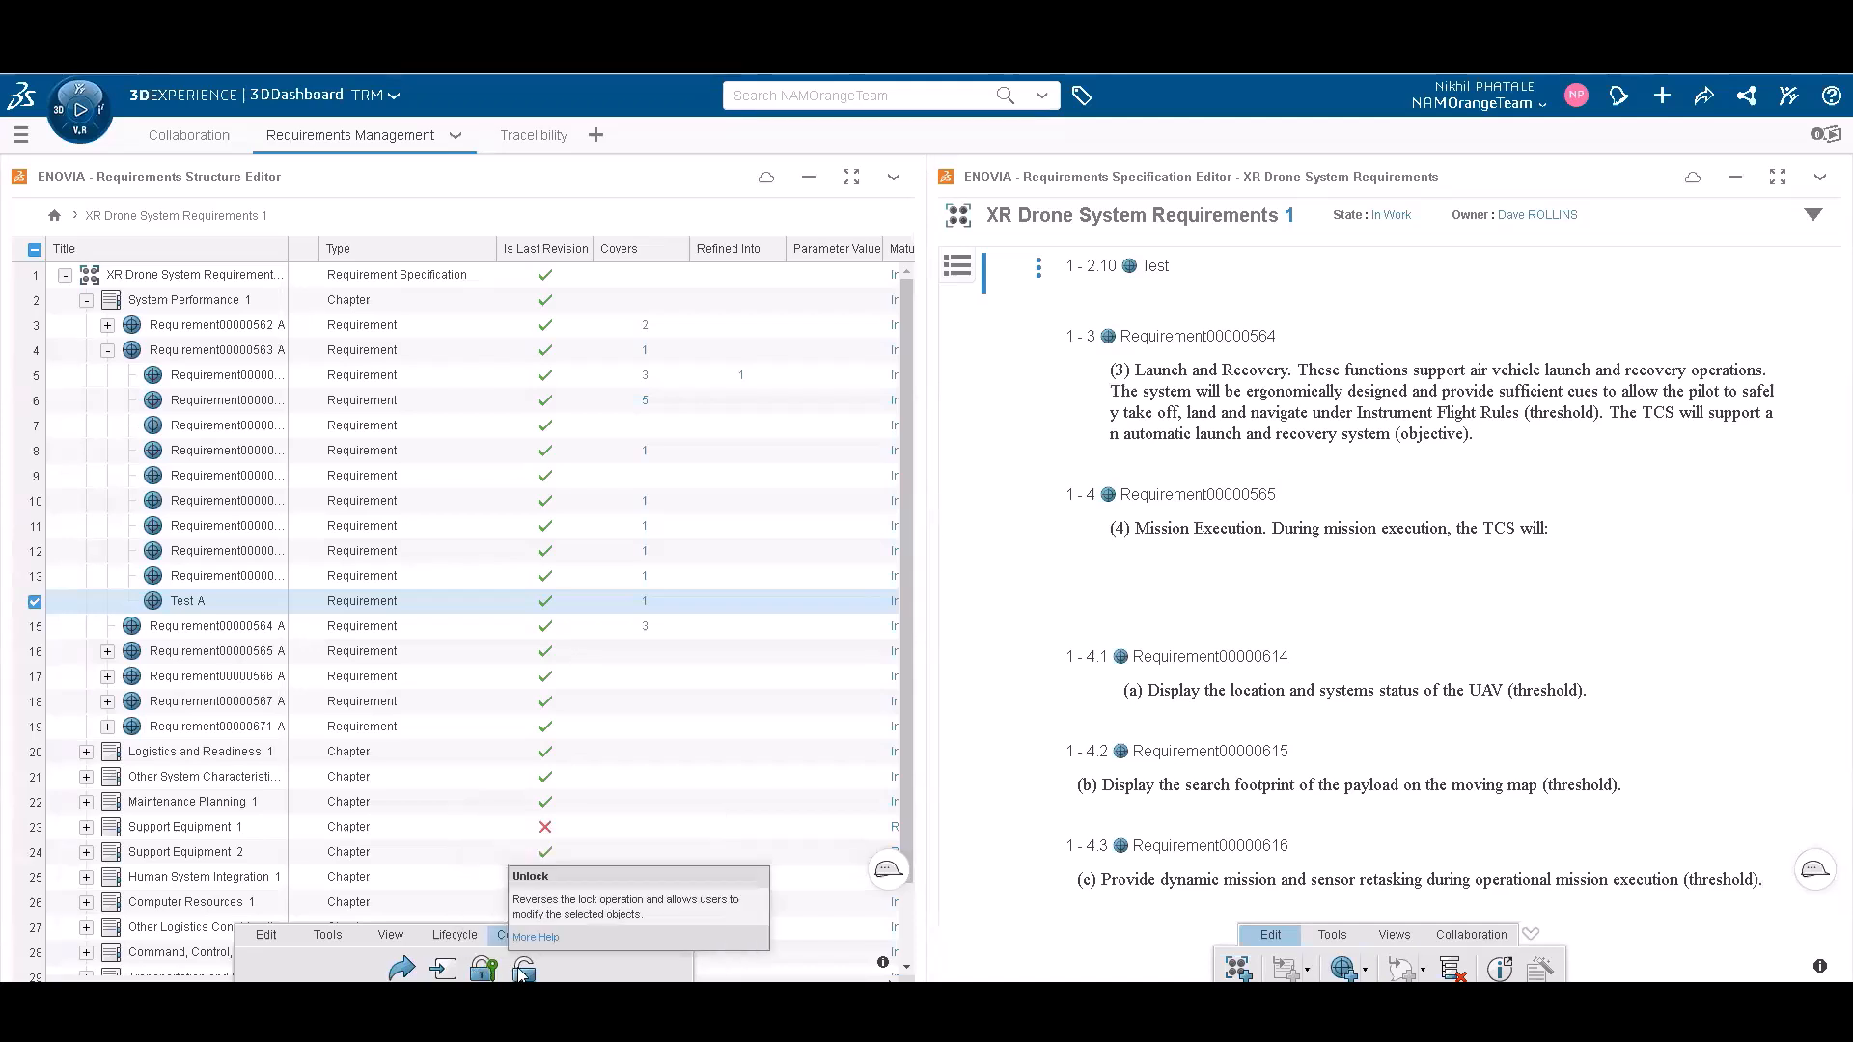
pyautogui.click(623, 934)
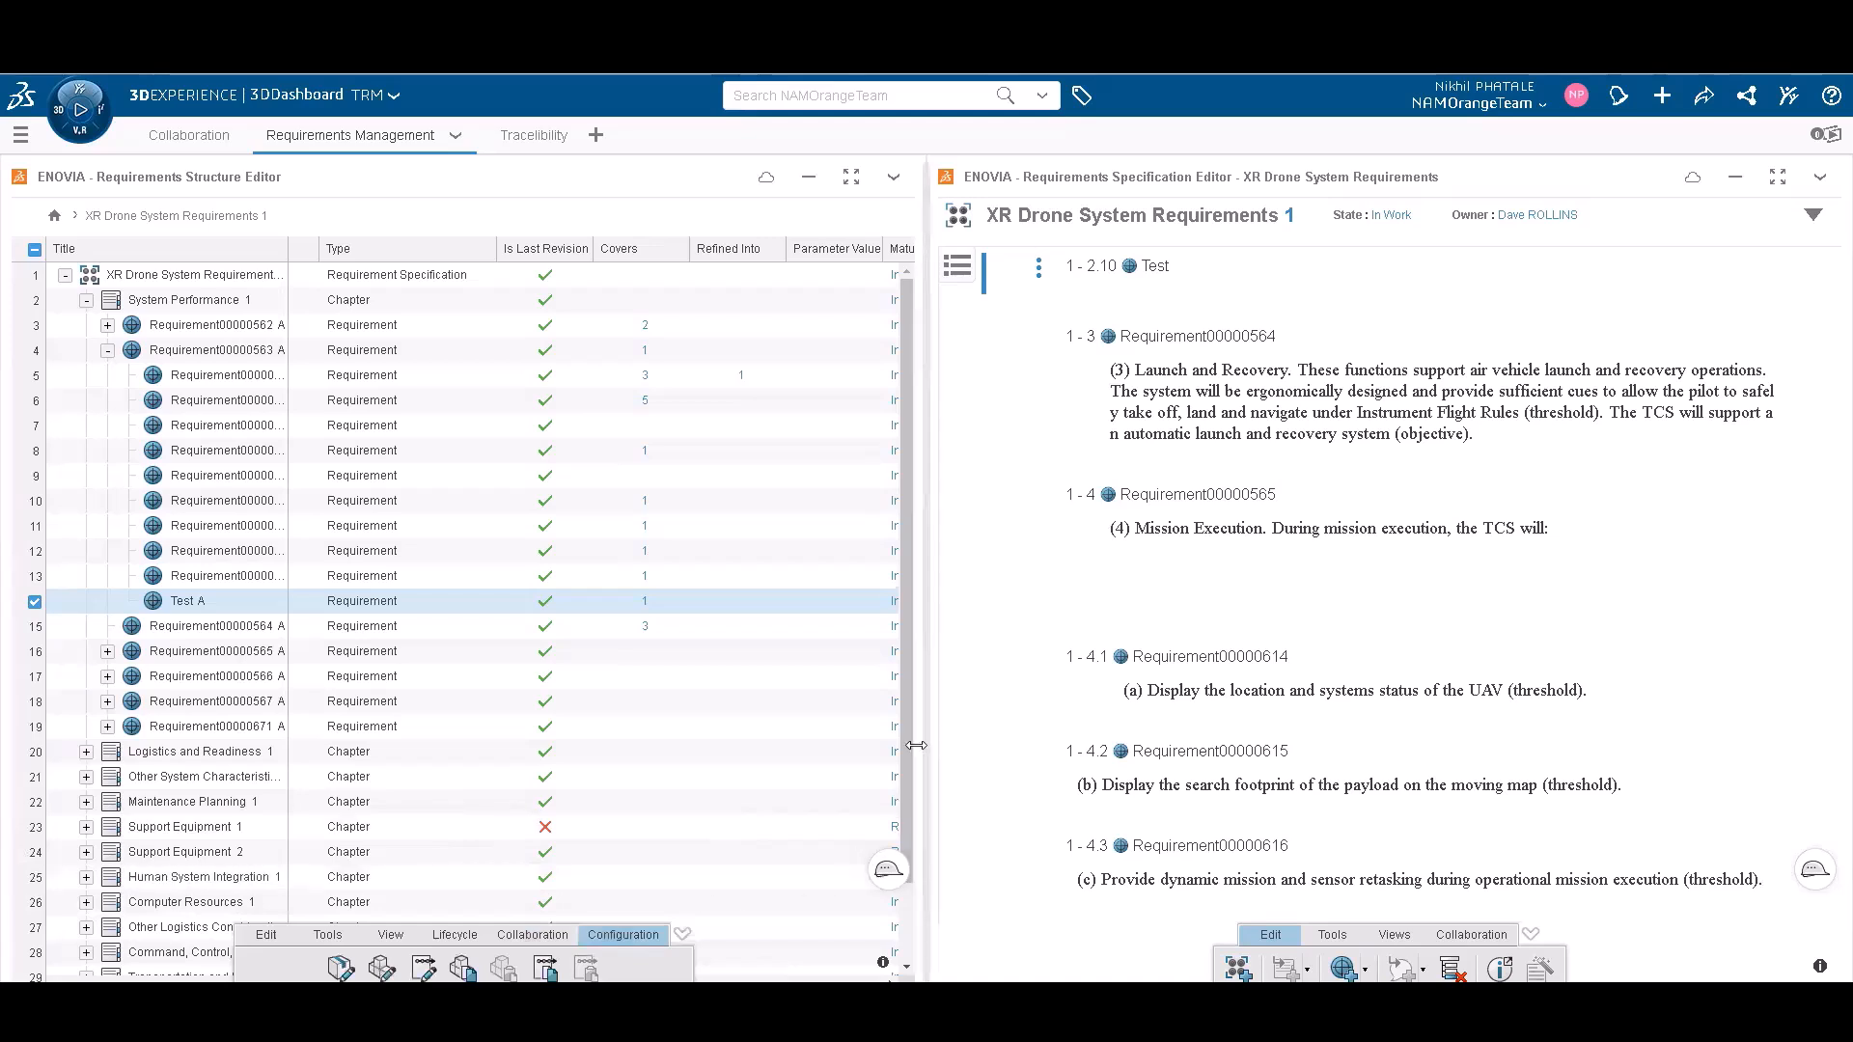
pyautogui.scroll(-1, 907, 820)
pyautogui.scroll(2, 909, 772)
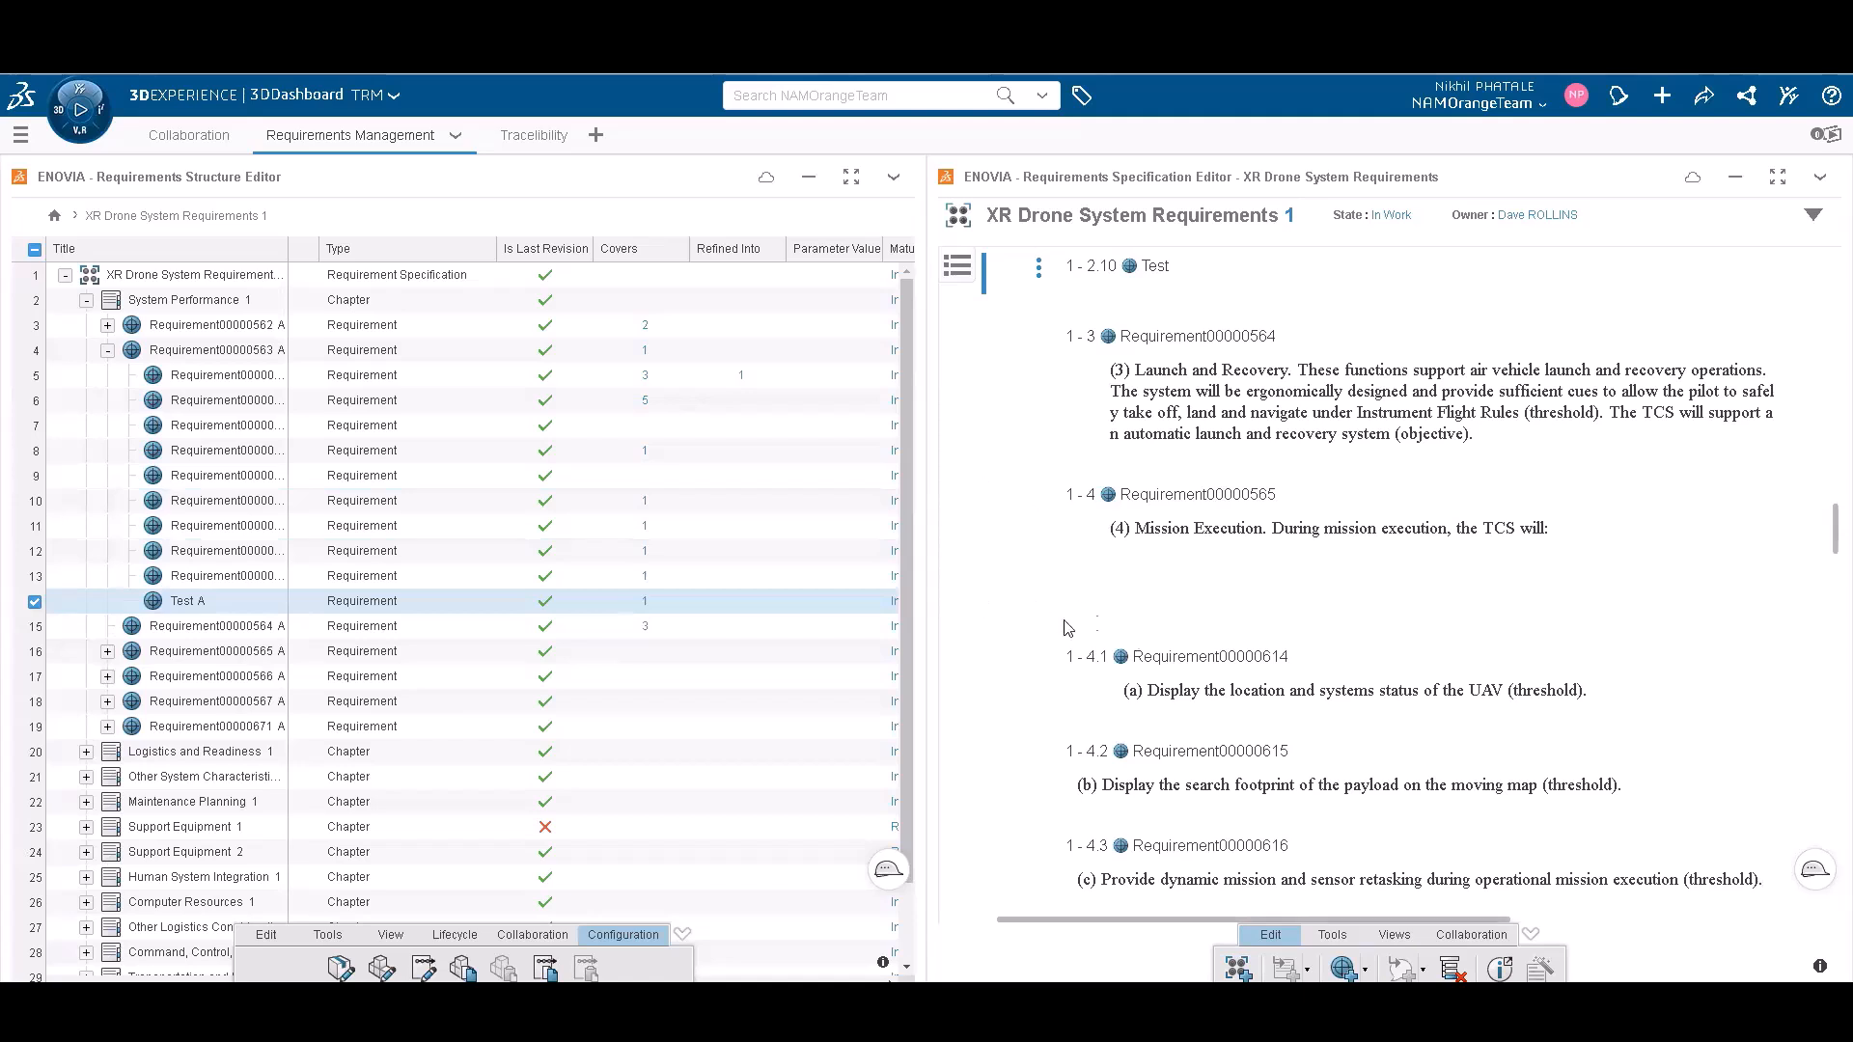
# Bring up the Systems Traceability view of the XR Drone and inspect the requirements under Support Equipment 2.
pyautogui.click(537, 140)
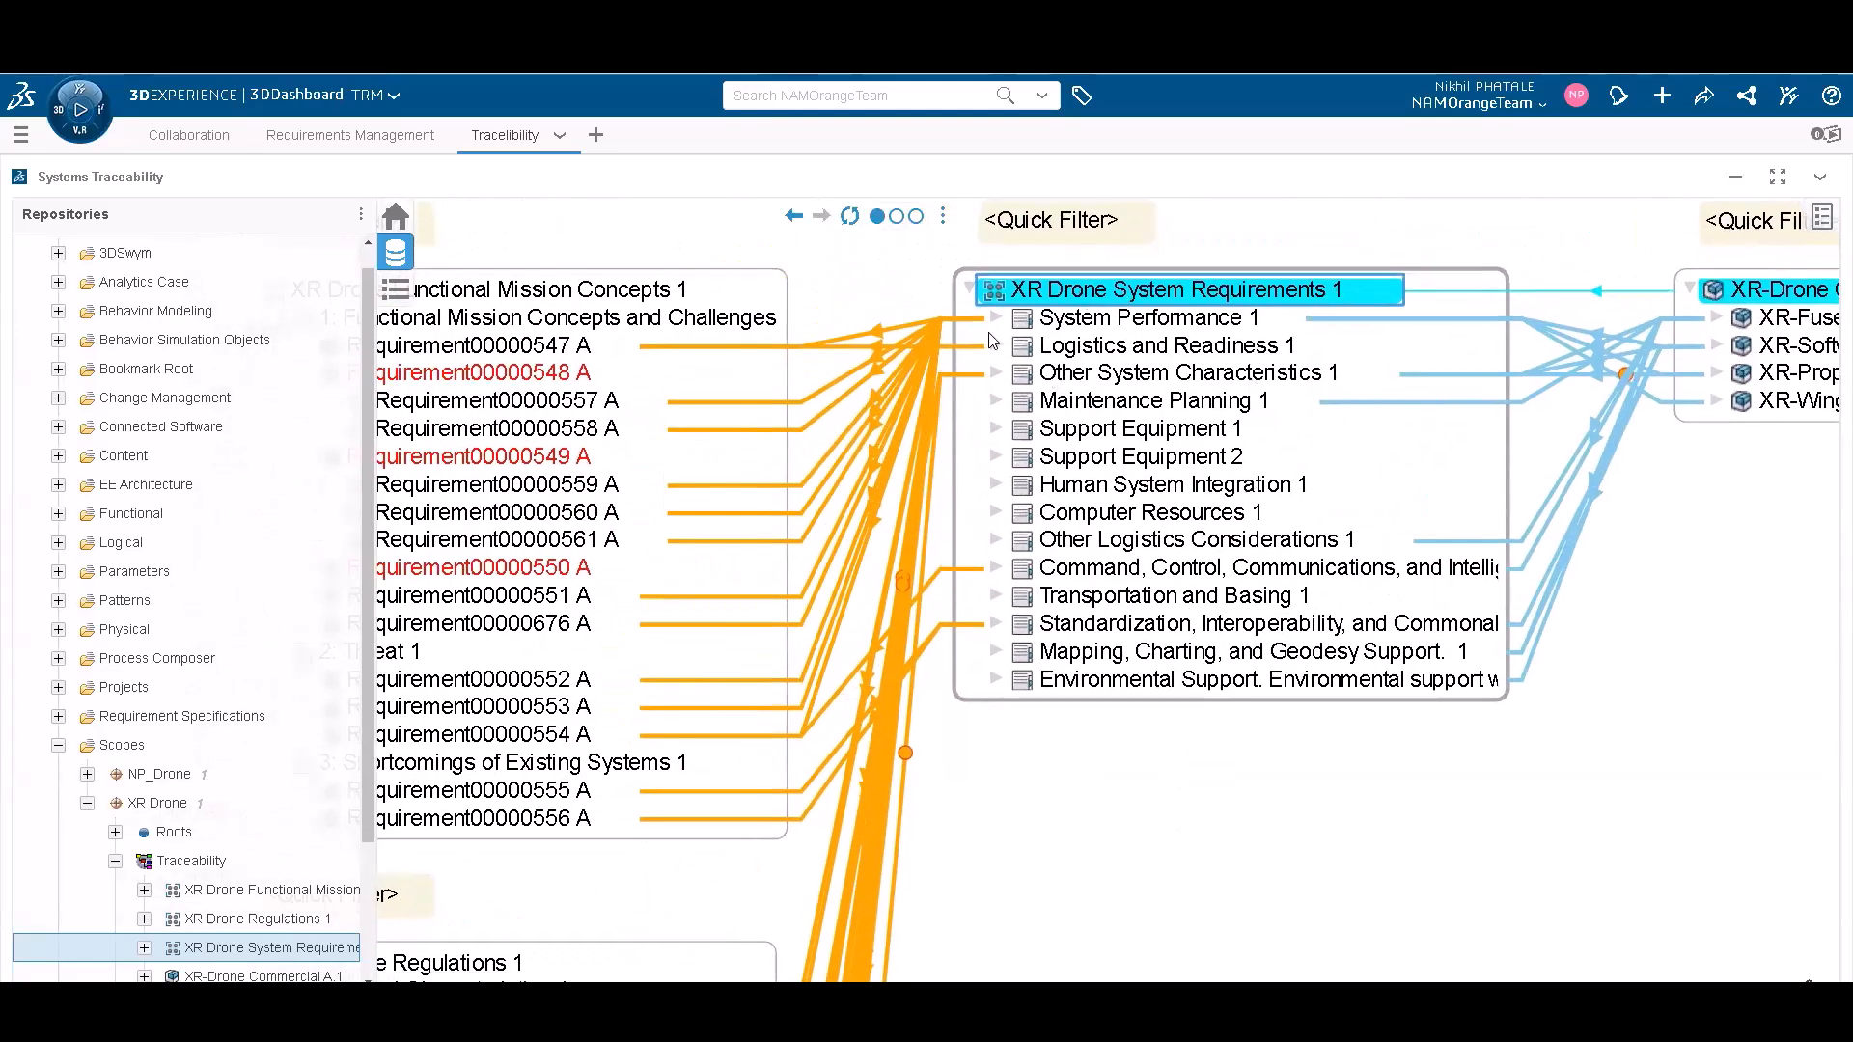
pyautogui.scroll(-1, 1177, 736)
pyautogui.scroll(-1, 1178, 736)
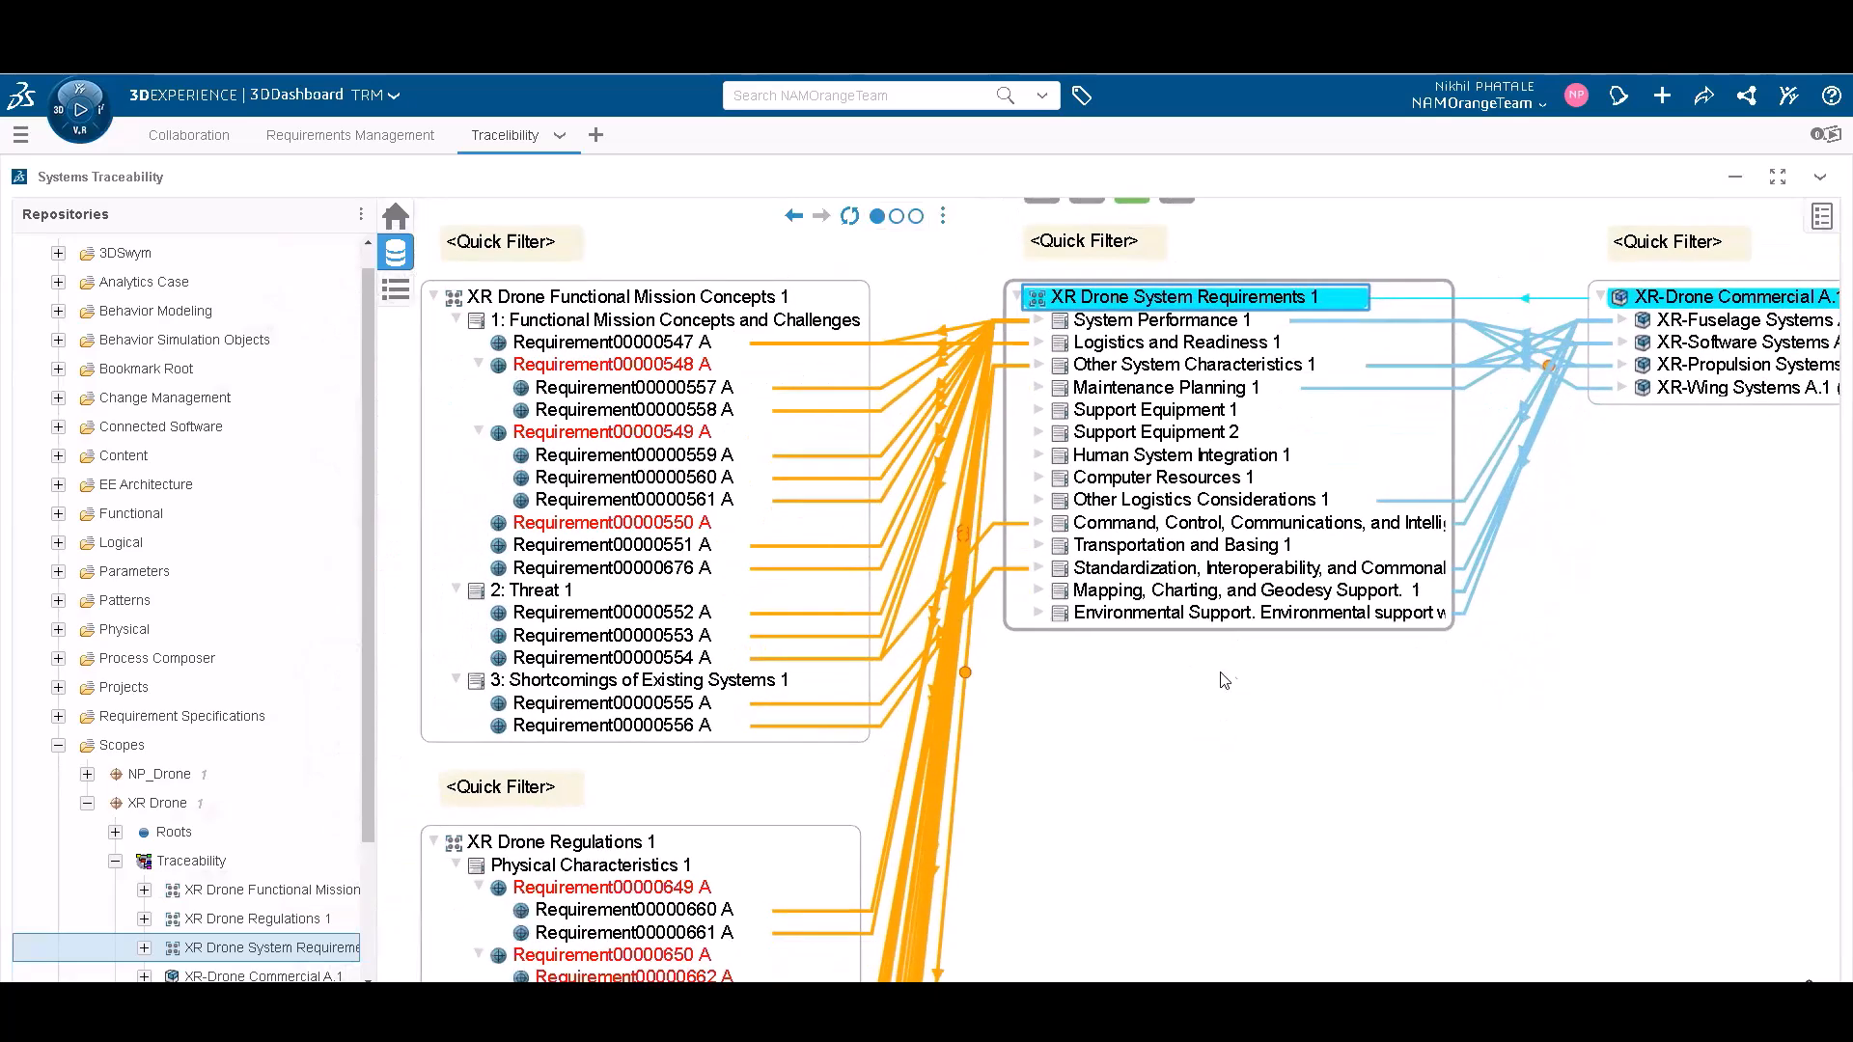
pyautogui.click(1038, 434)
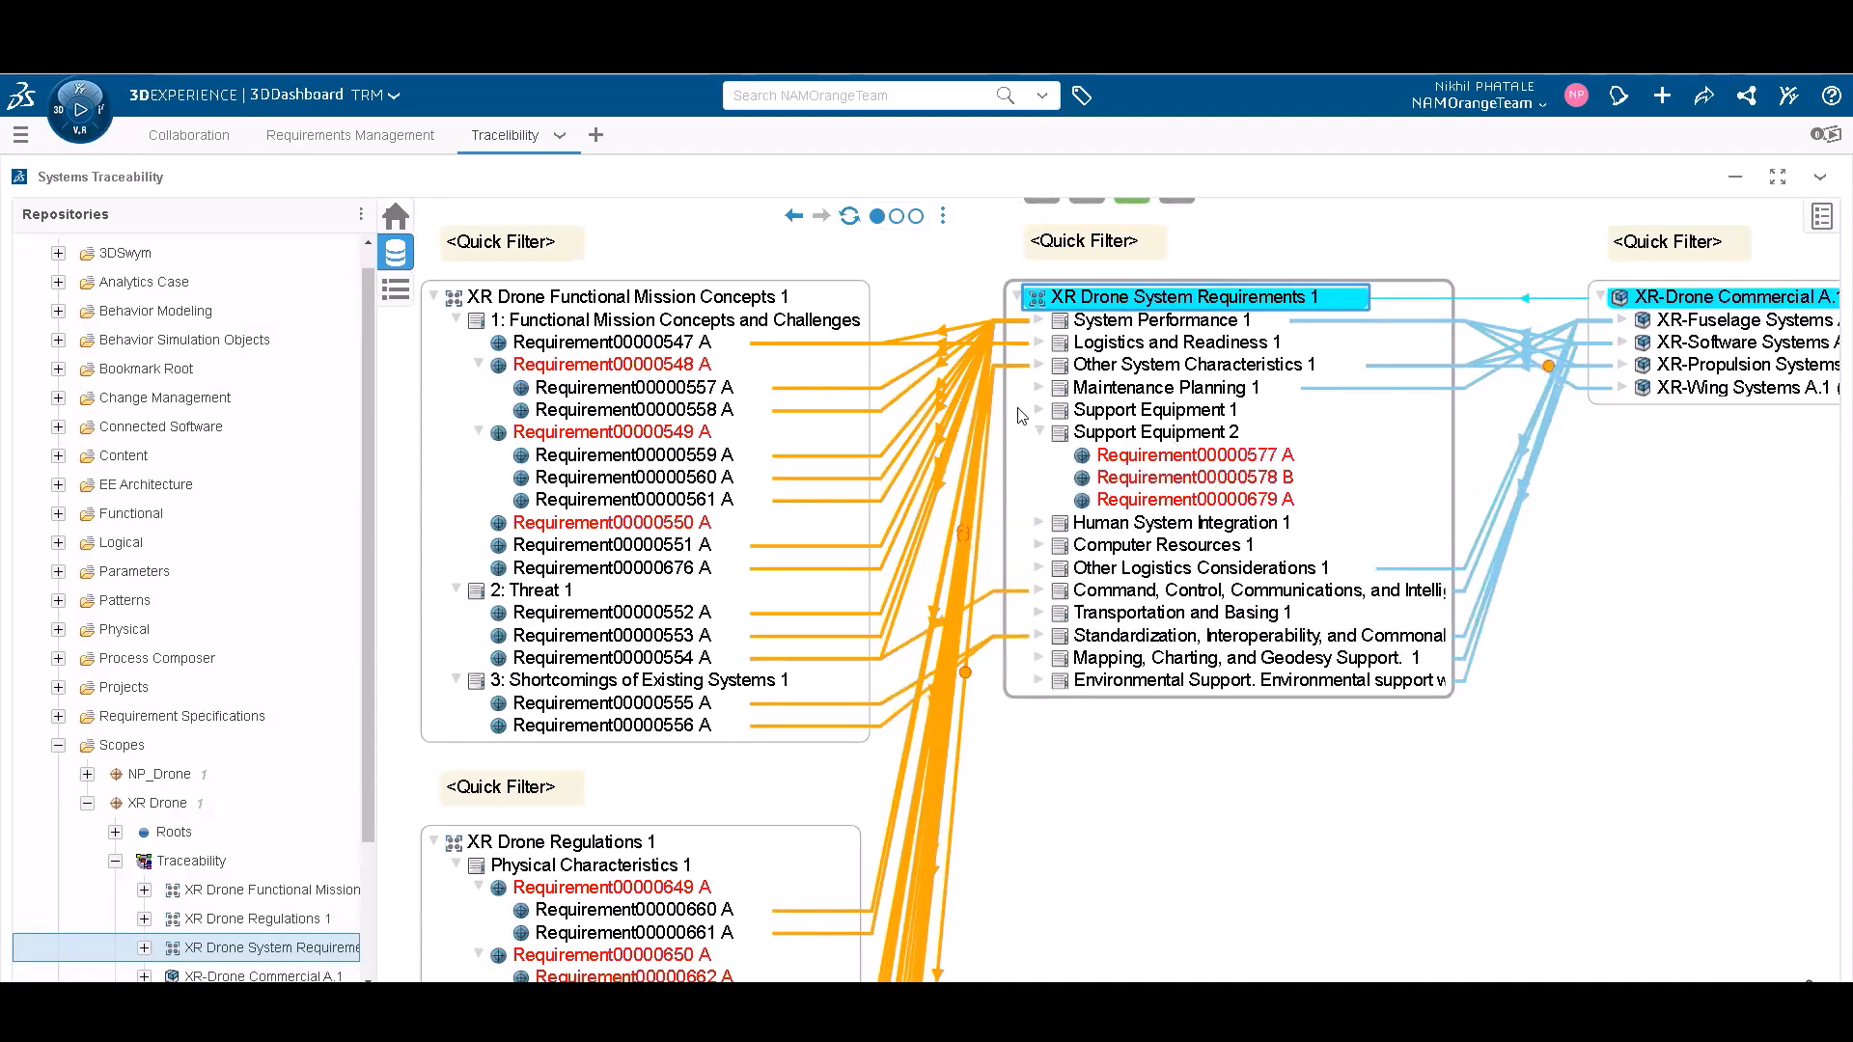
pyautogui.click(1040, 434)
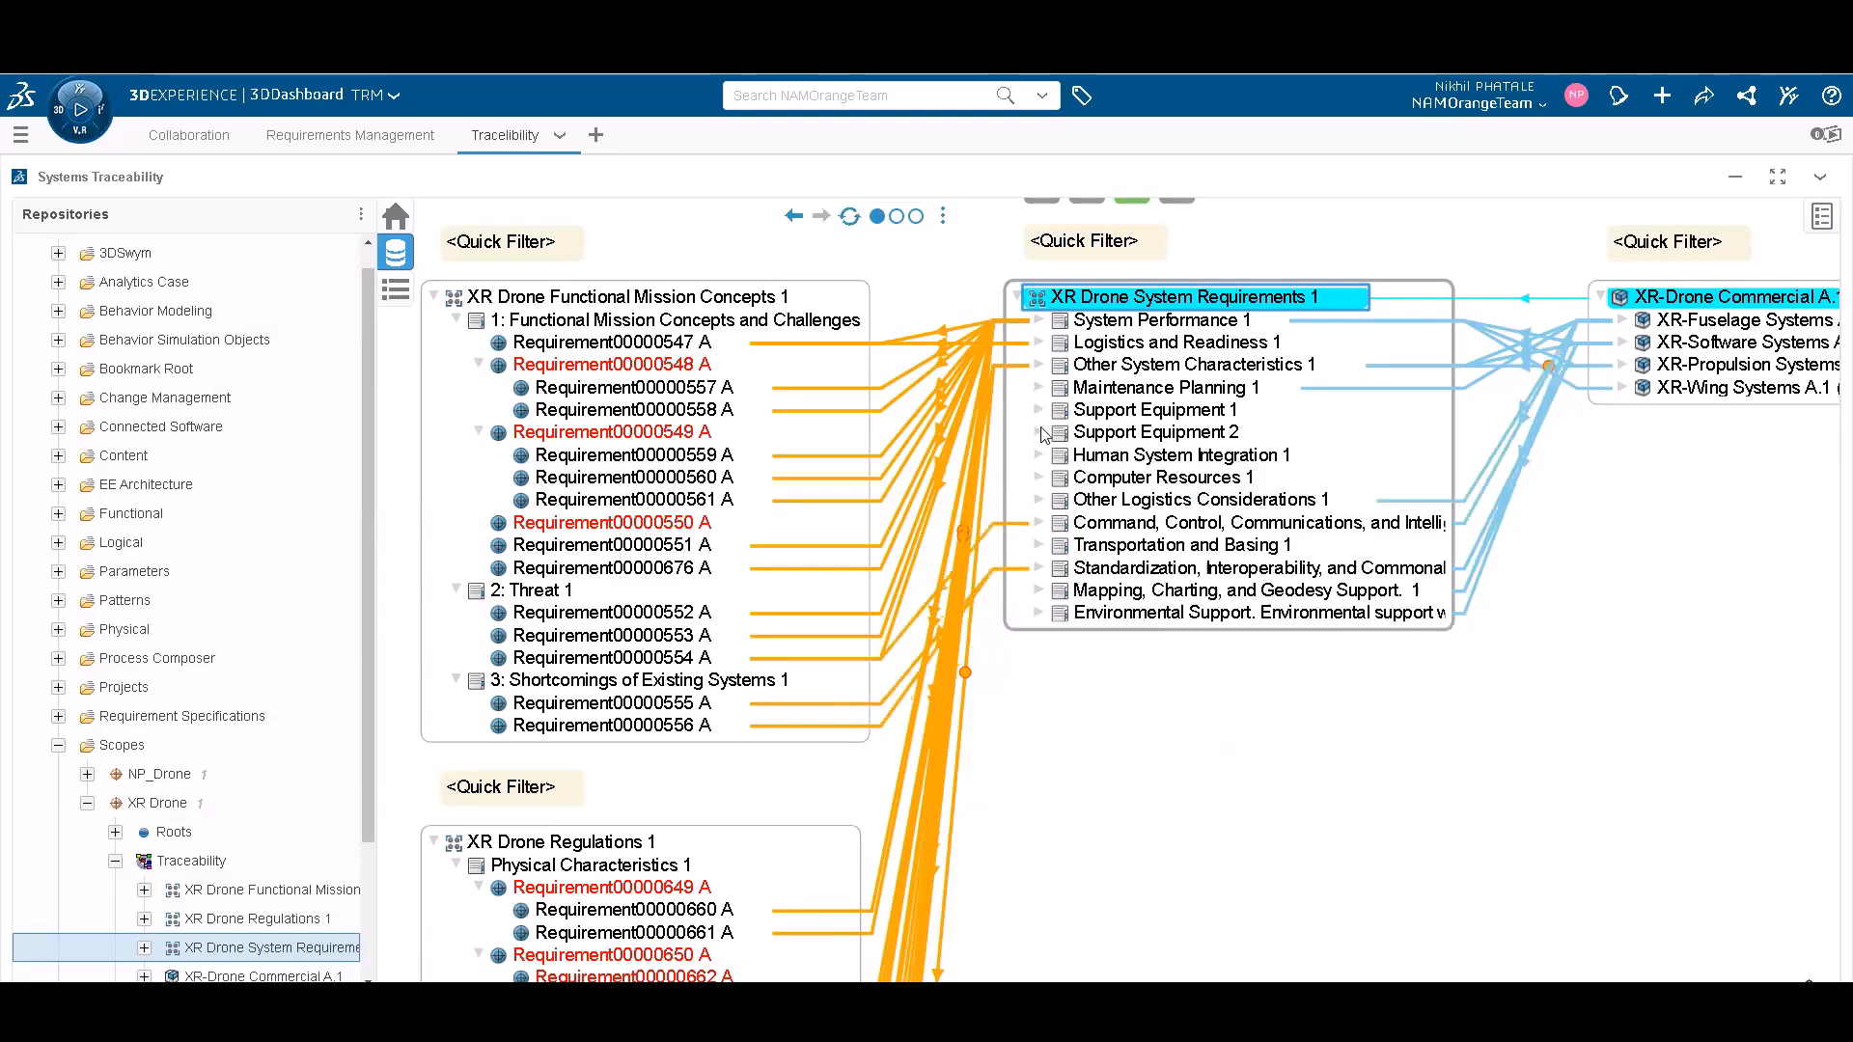
# Expand Other System Characteristics and trace Requirement00000571 to its linked component under XR-Propulsion Systems.
pyautogui.click(1040, 366)
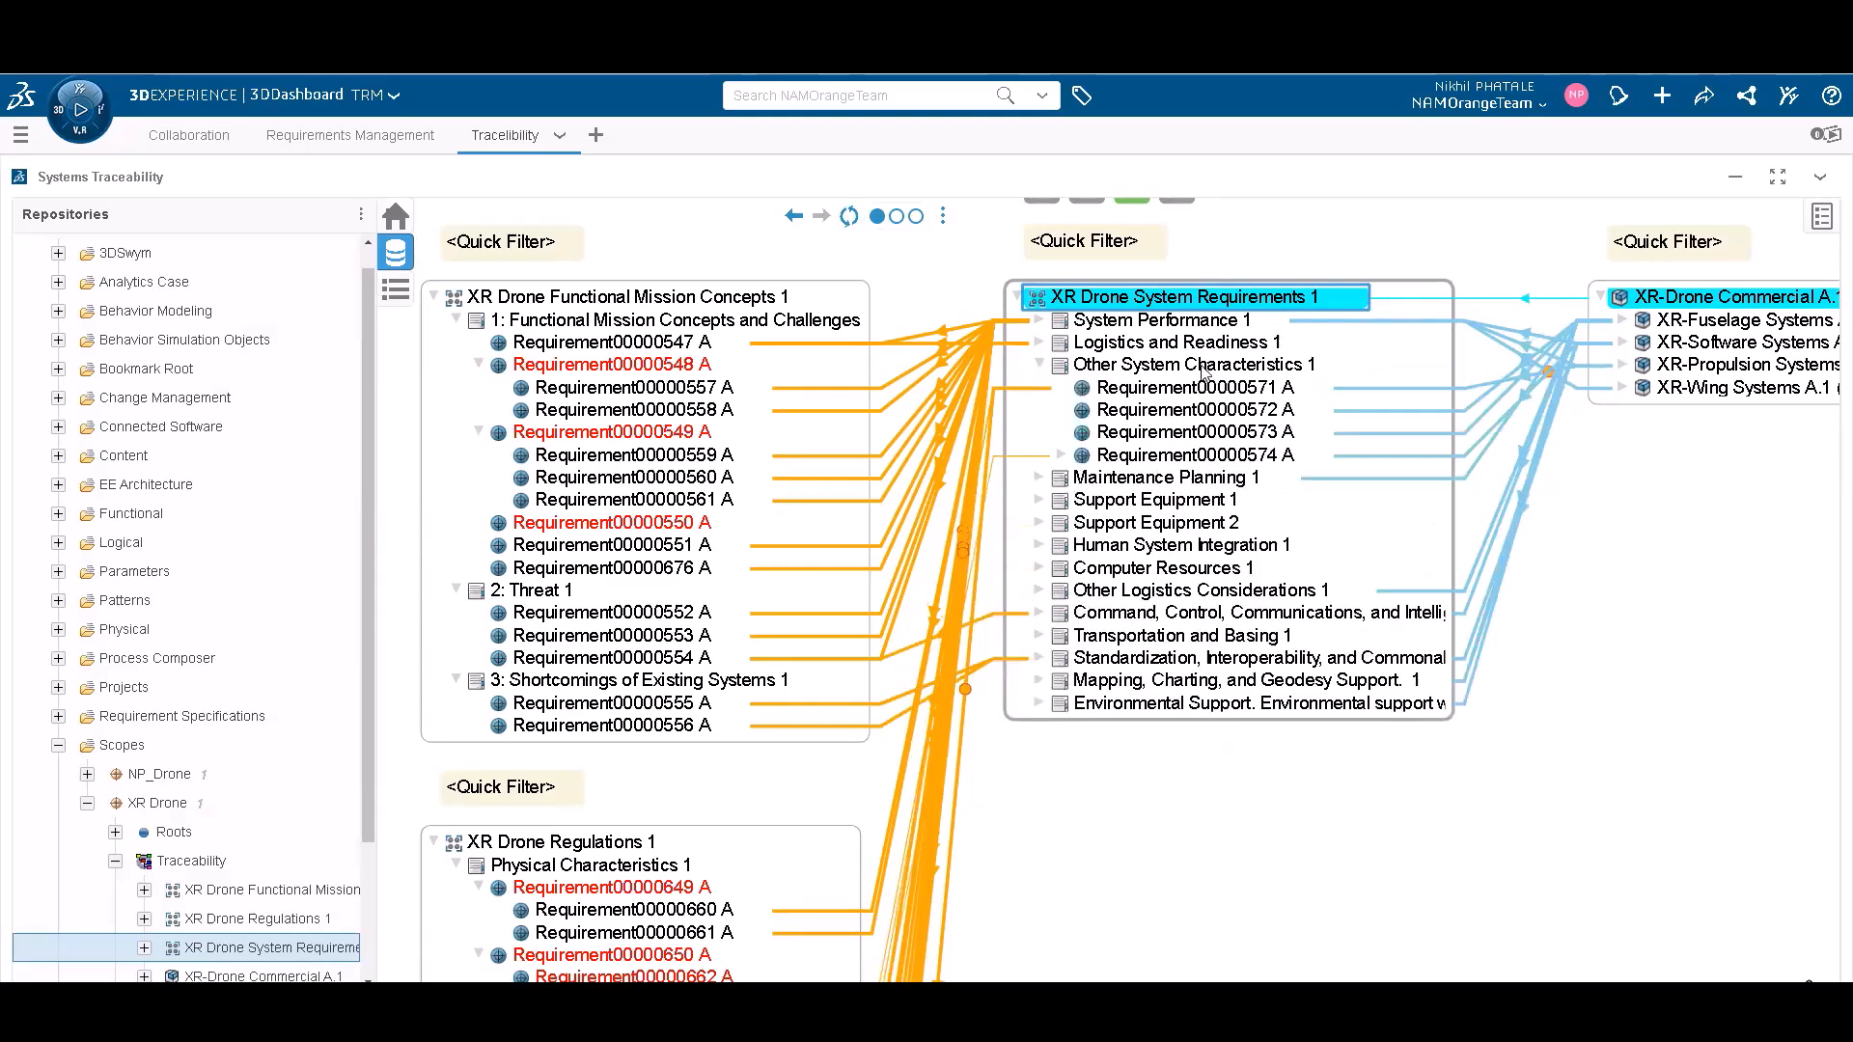
pyautogui.click(1159, 390)
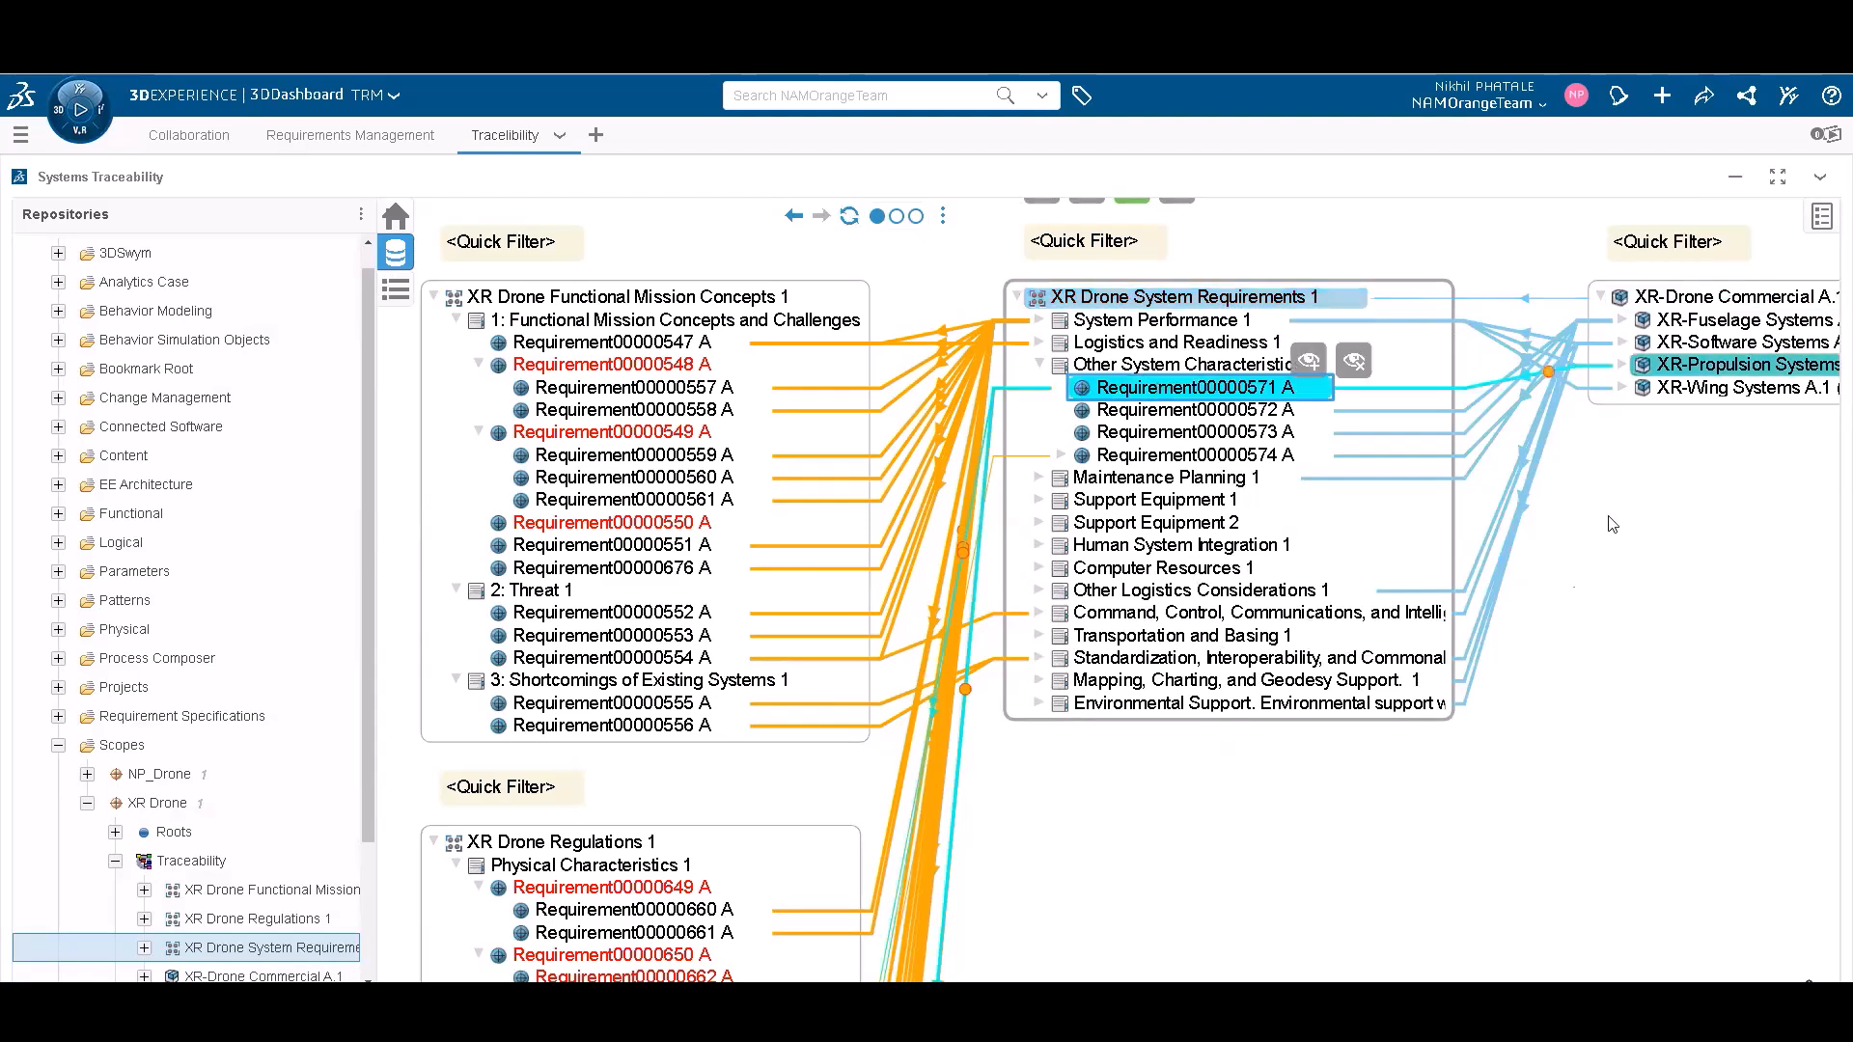
pyautogui.click(1622, 366)
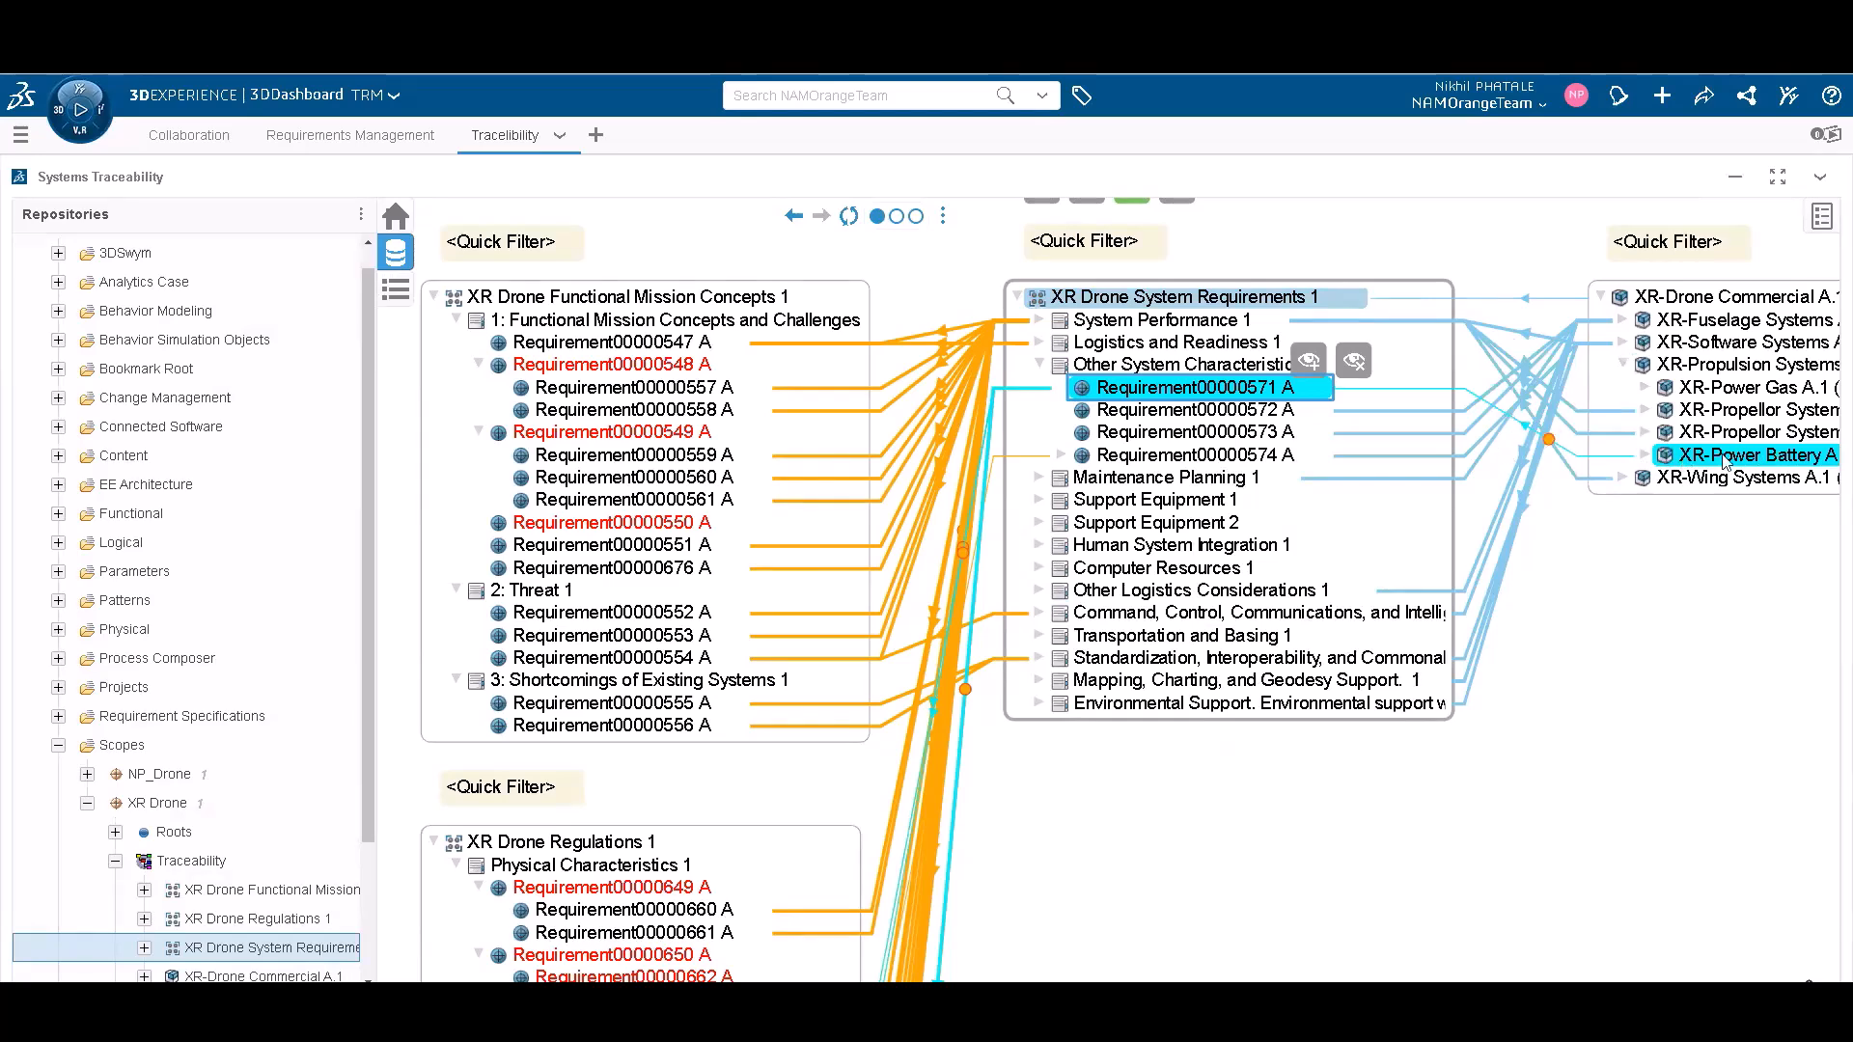
pyautogui.moveTo(1620, 583); pyautogui.dragTo(1683, 534)
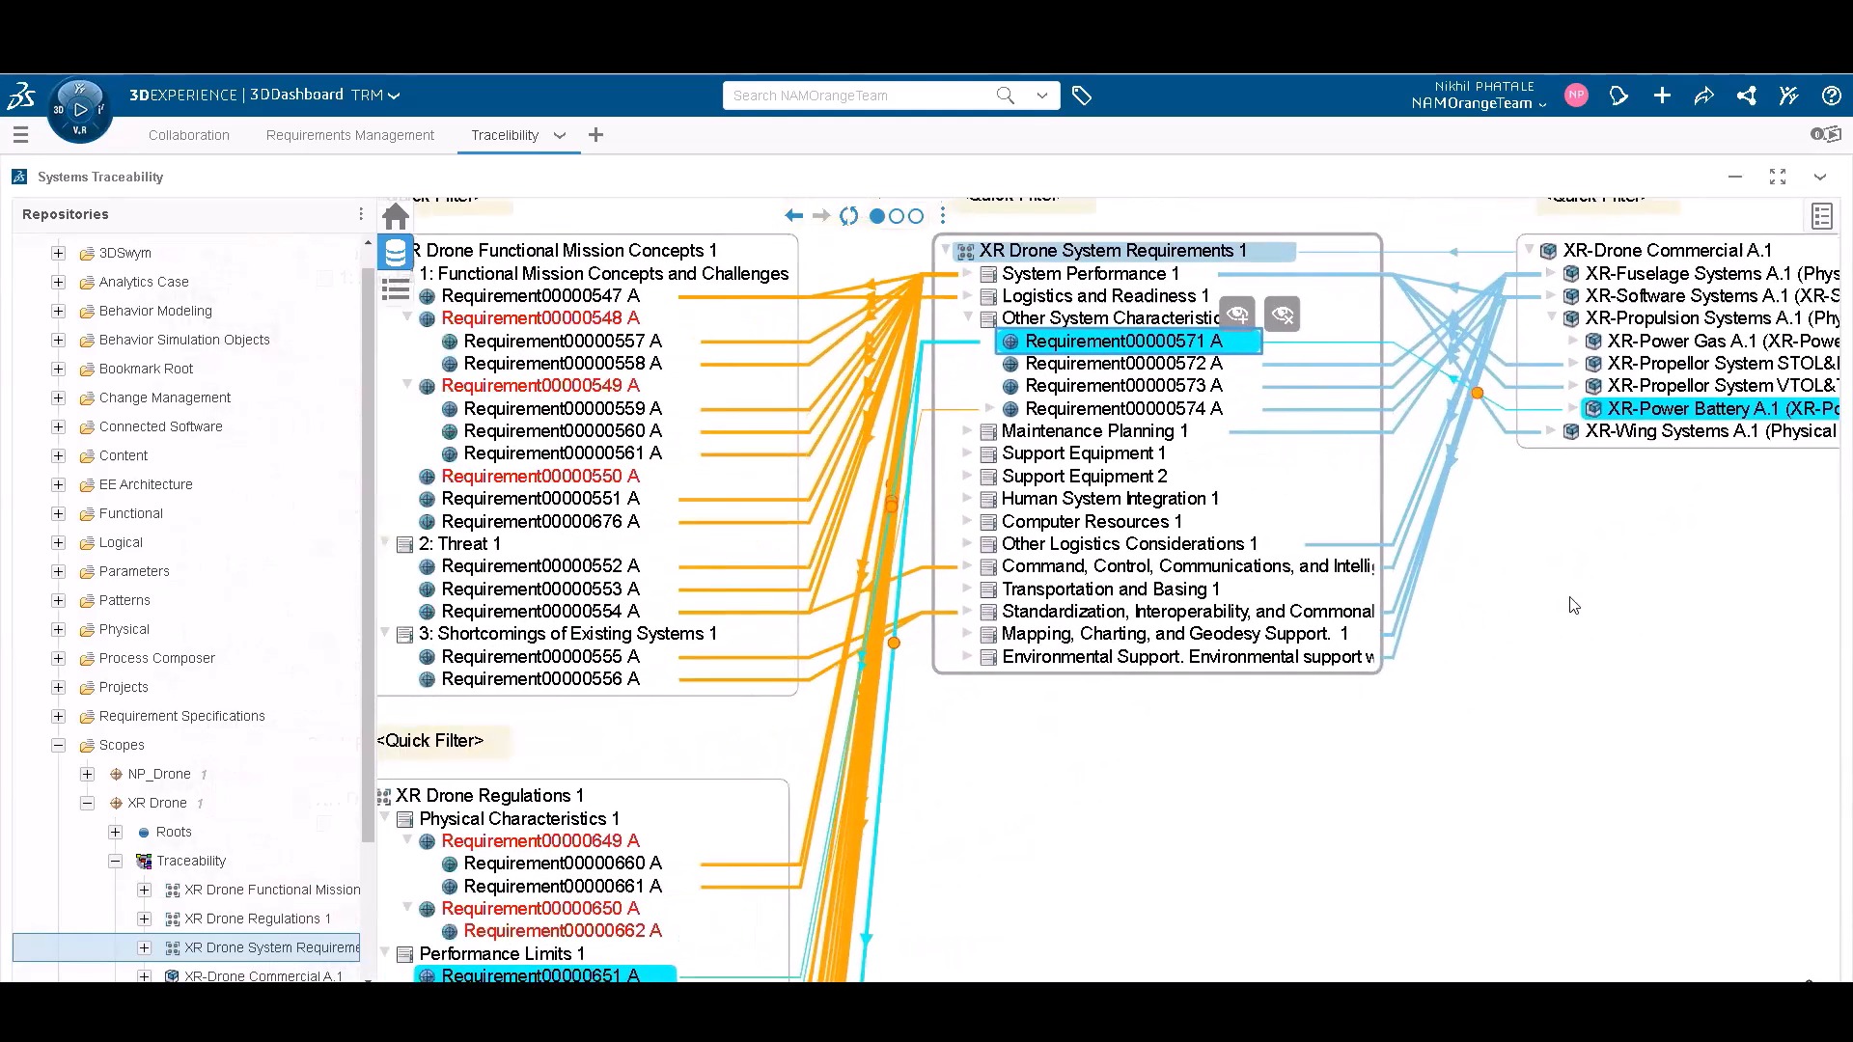
# Follow the highlighted links of Requirement00000571 through XR Drone Regulations to the lower System Requirements block, expanding its Logistics and Readiness chapter.
pyautogui.moveTo(1369, 703); pyautogui.dragTo(1491, 527)
pyautogui.scroll(-4, 1364, 695)
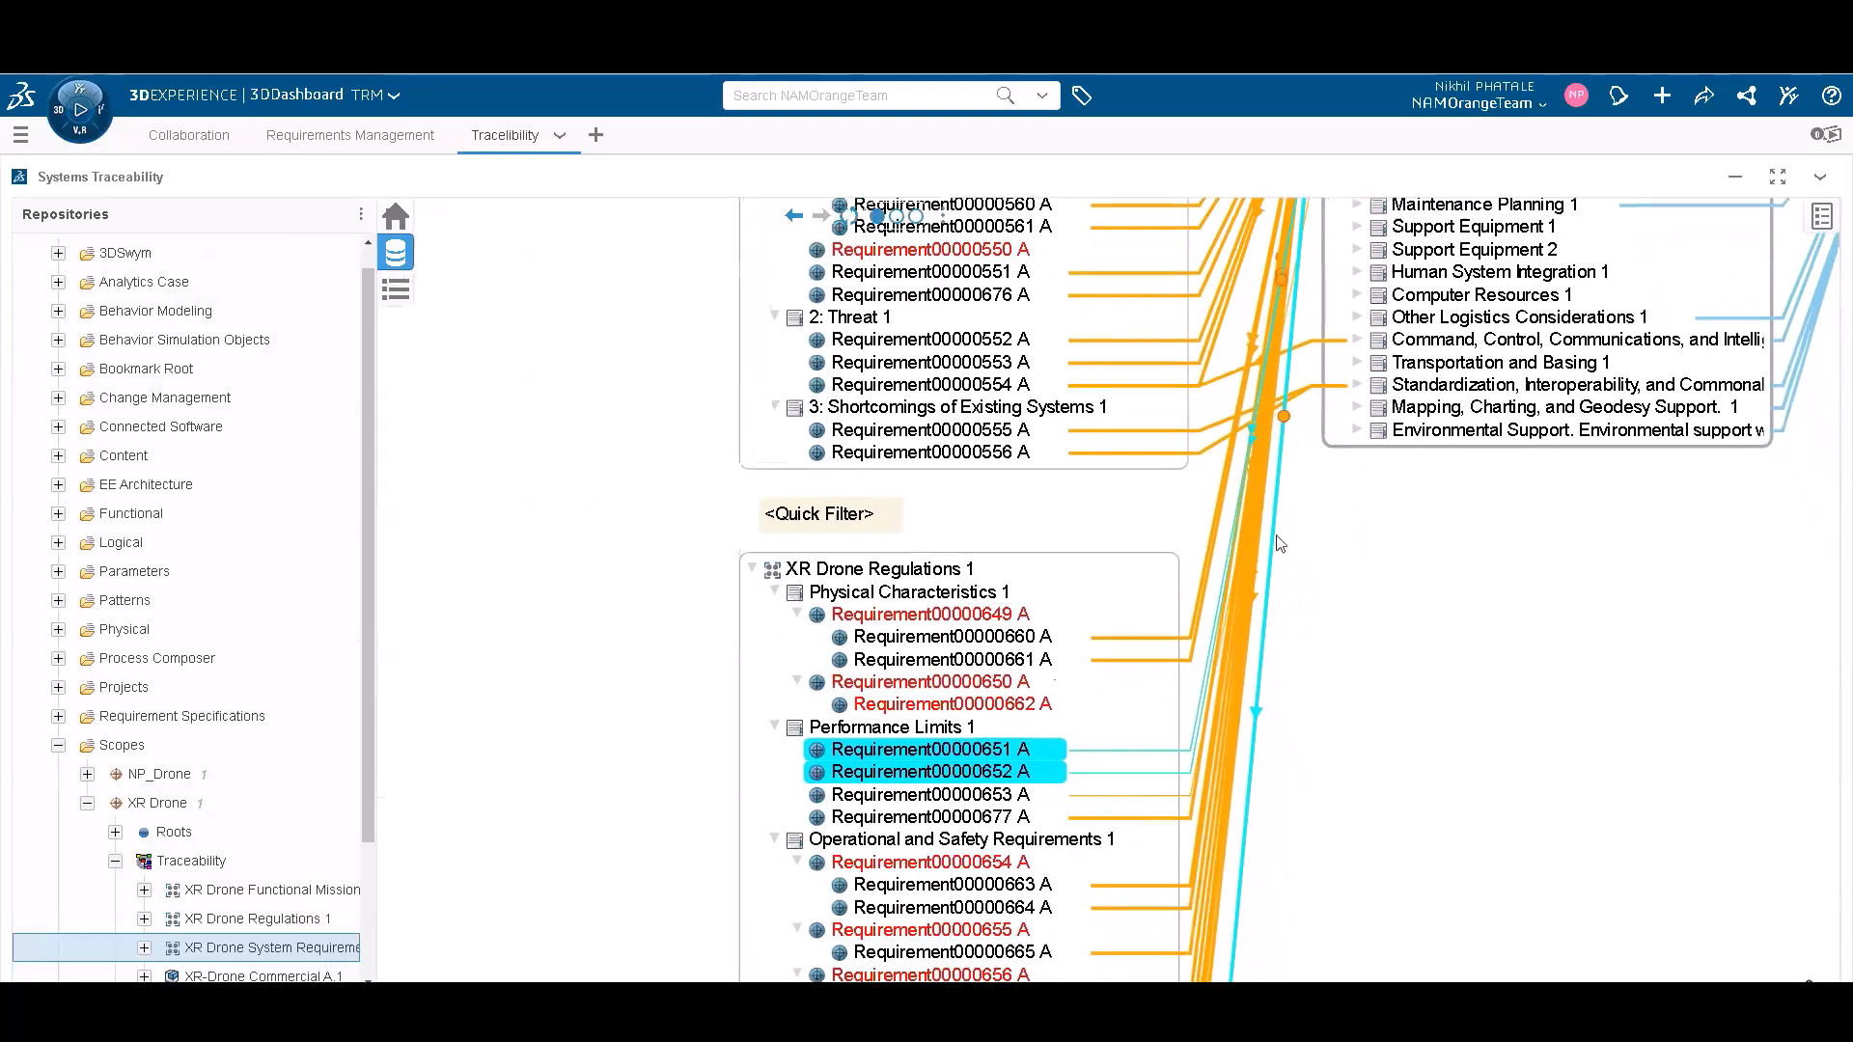
pyautogui.scroll(-2, 1303, 579)
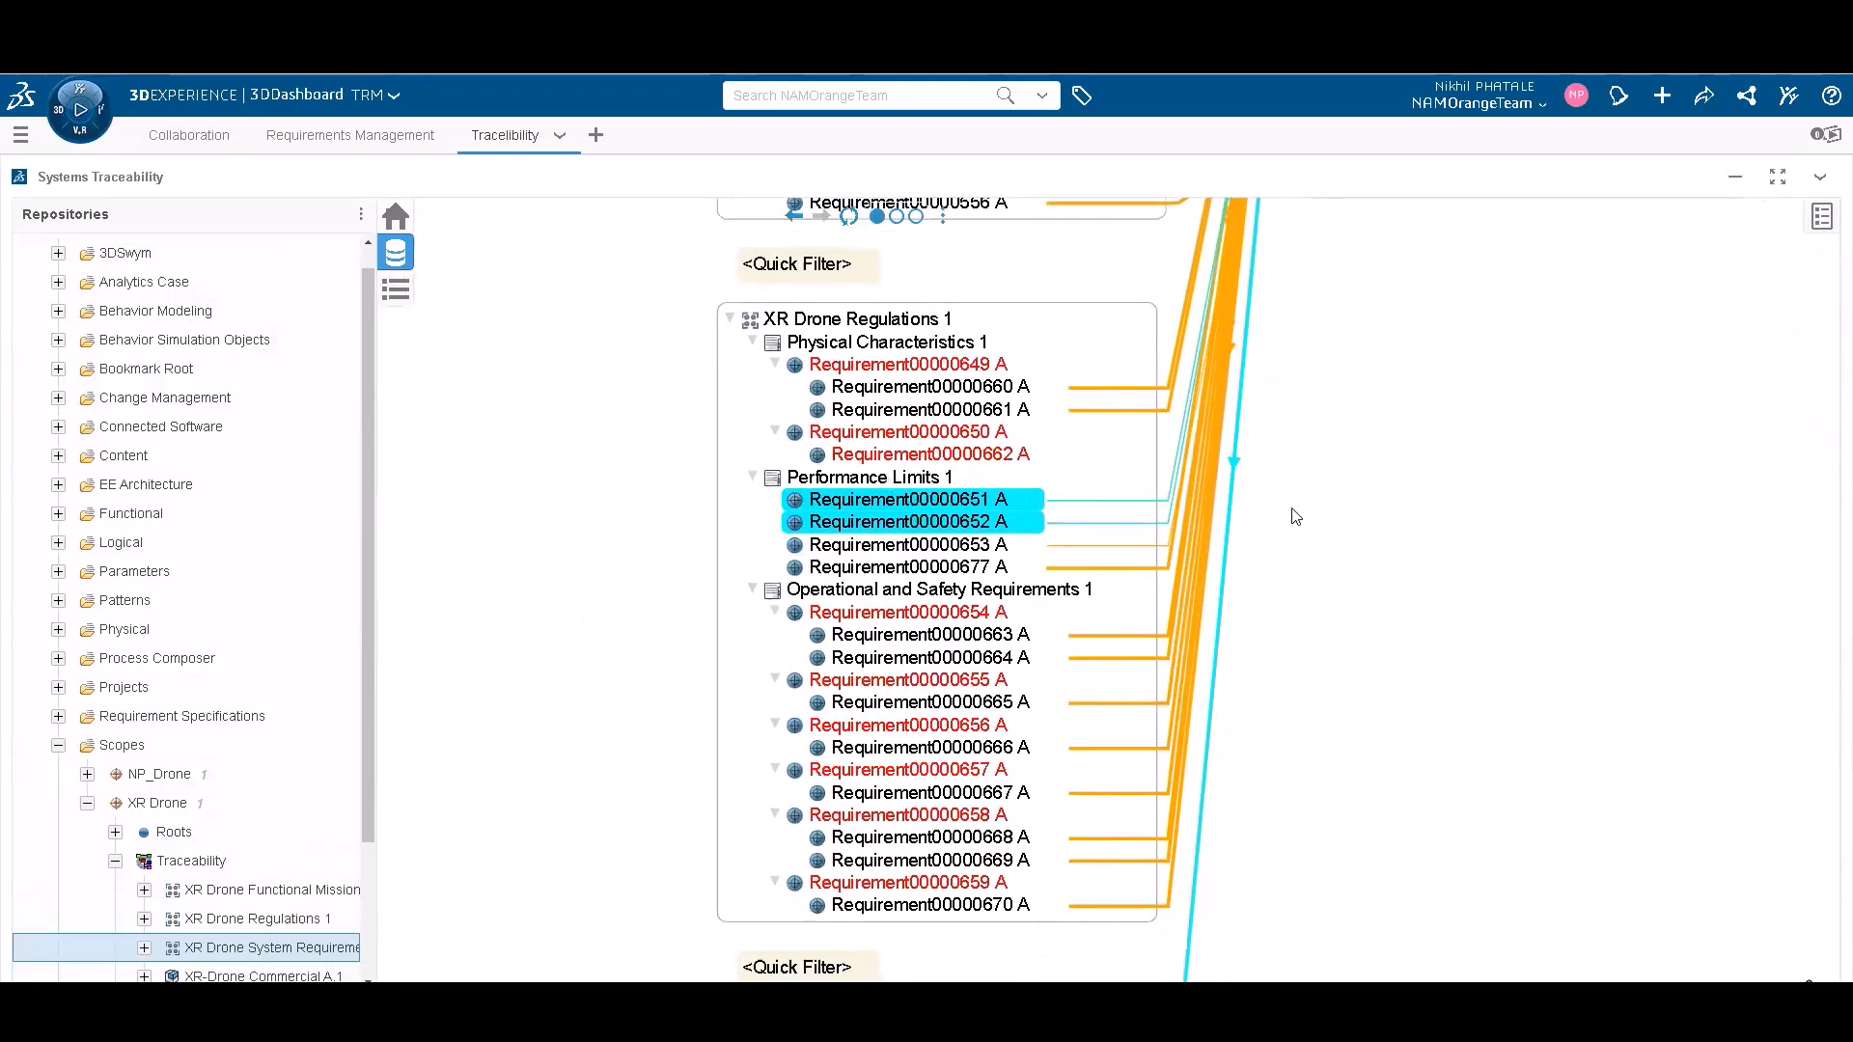
pyautogui.scroll(-5, 1231, 742)
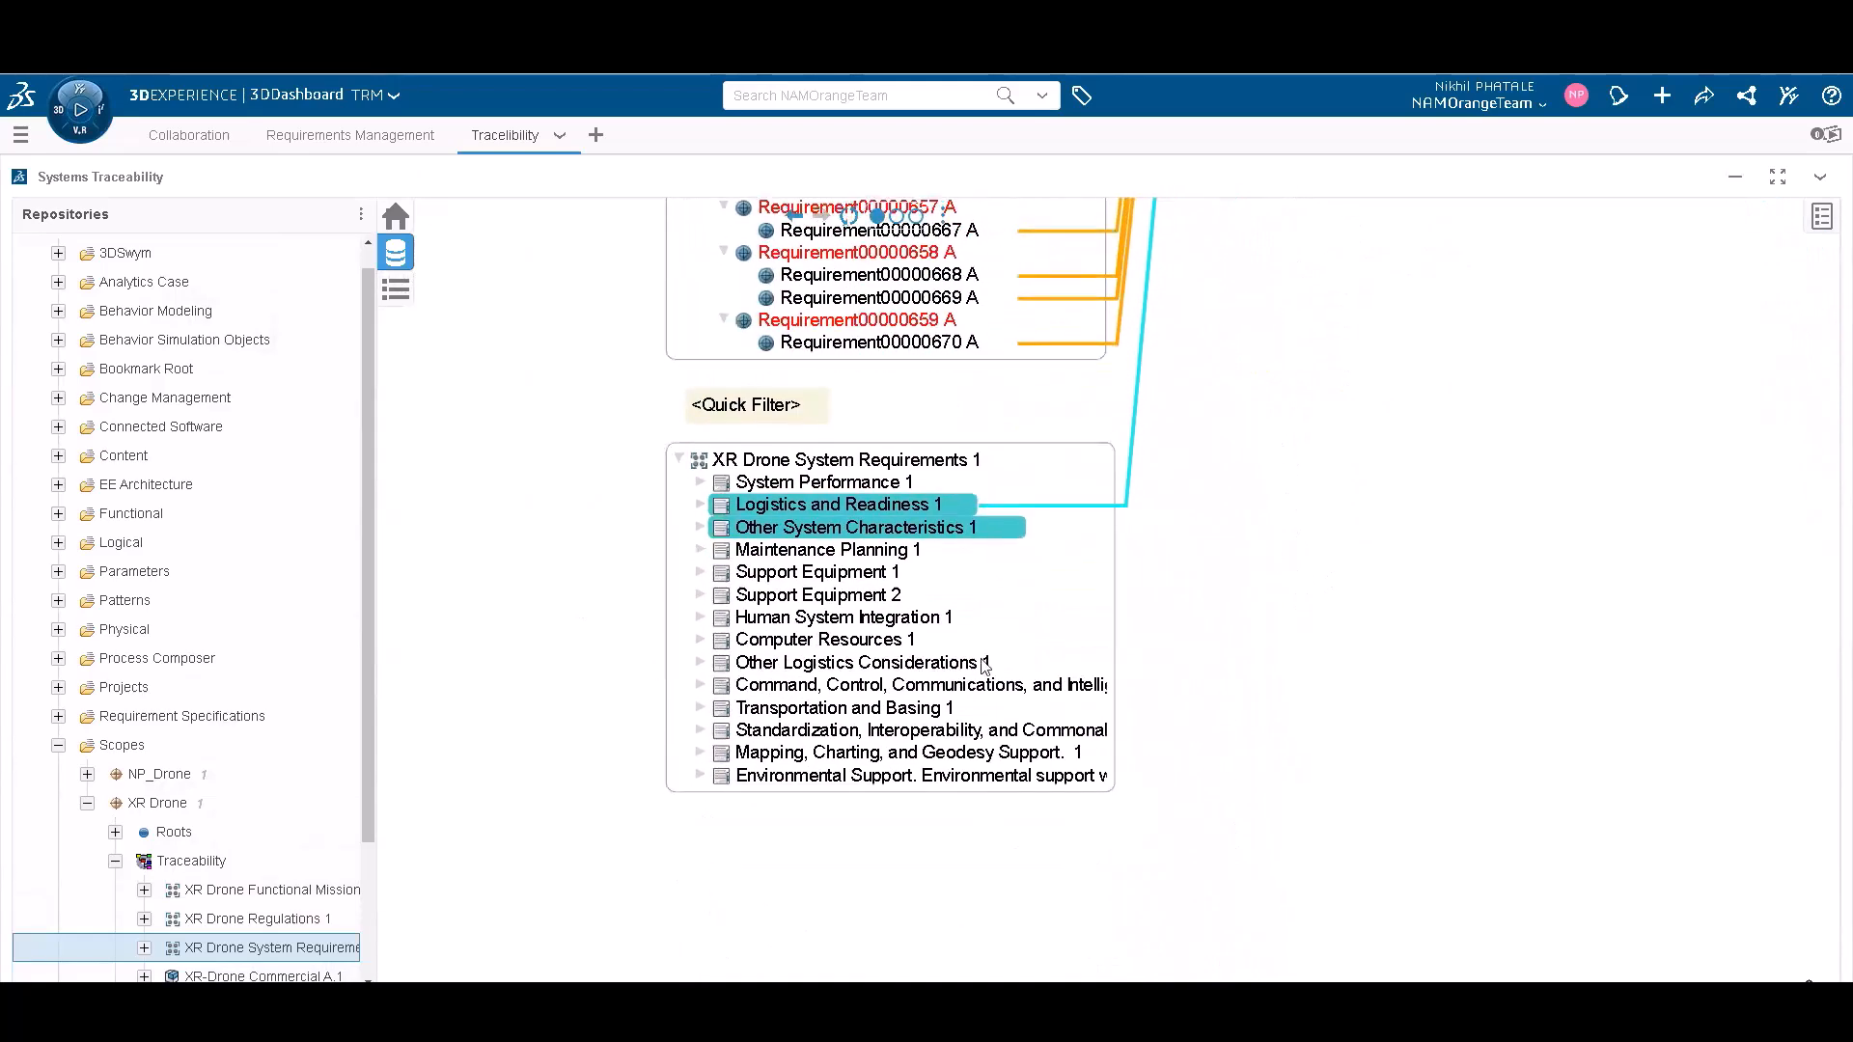
pyautogui.click(700, 505)
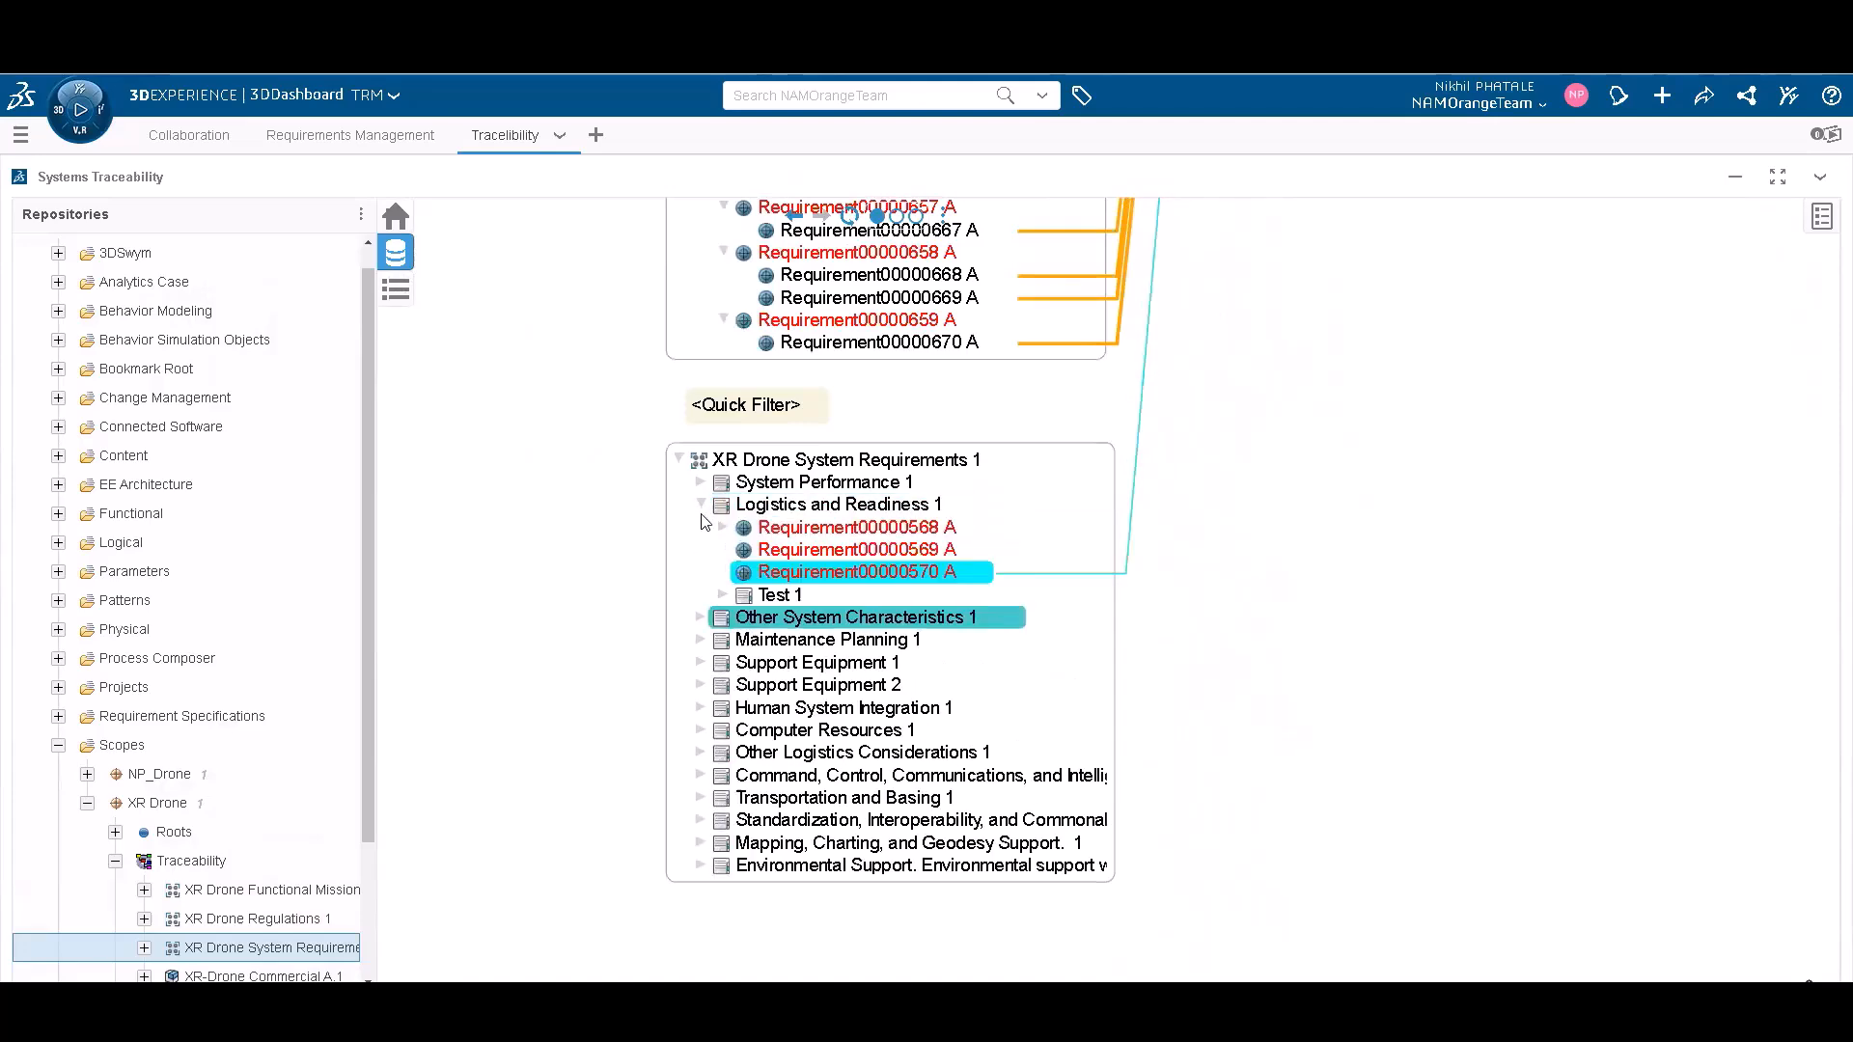
pyautogui.keyDown('ctrl'); pyautogui.scroll(-5, 1193, 556); pyautogui.keyUp('ctrl')
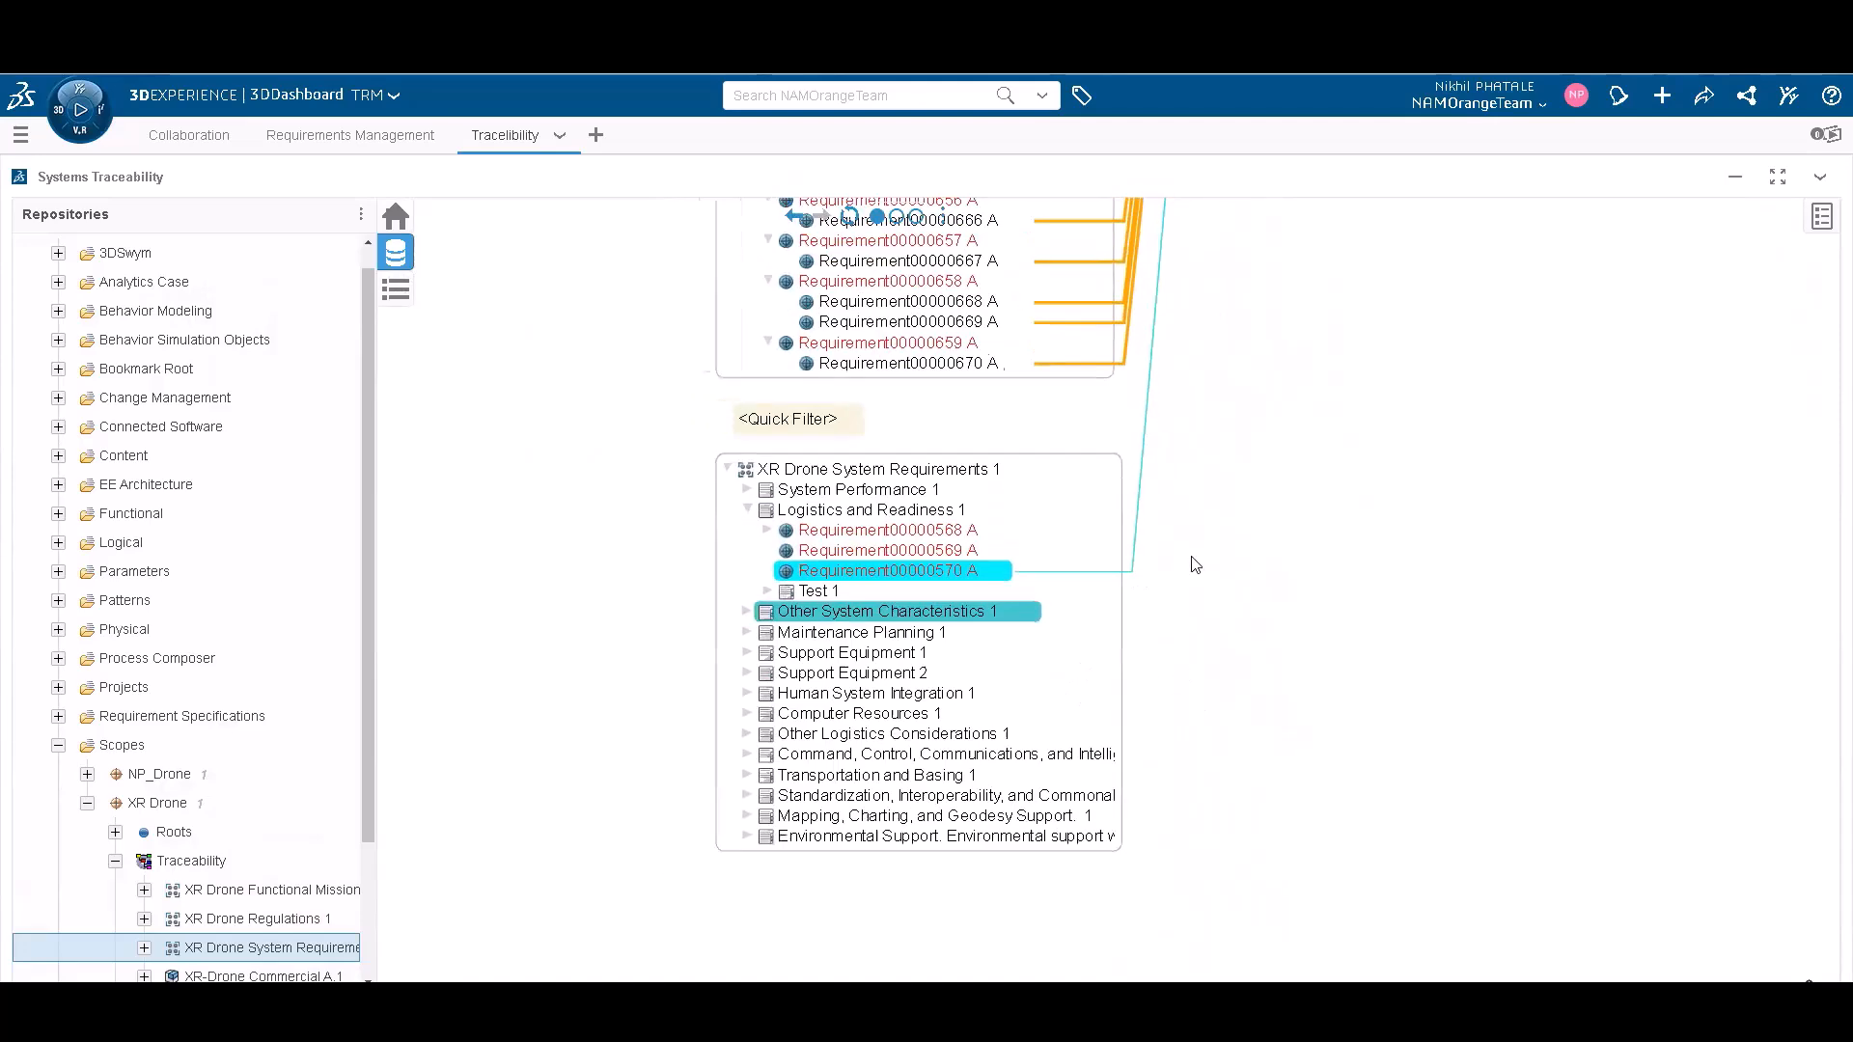
pyautogui.moveTo(1296, 564); pyautogui.dragTo(1012, 702)
pyautogui.moveTo(1003, 493); pyautogui.dragTo(1009, 707)
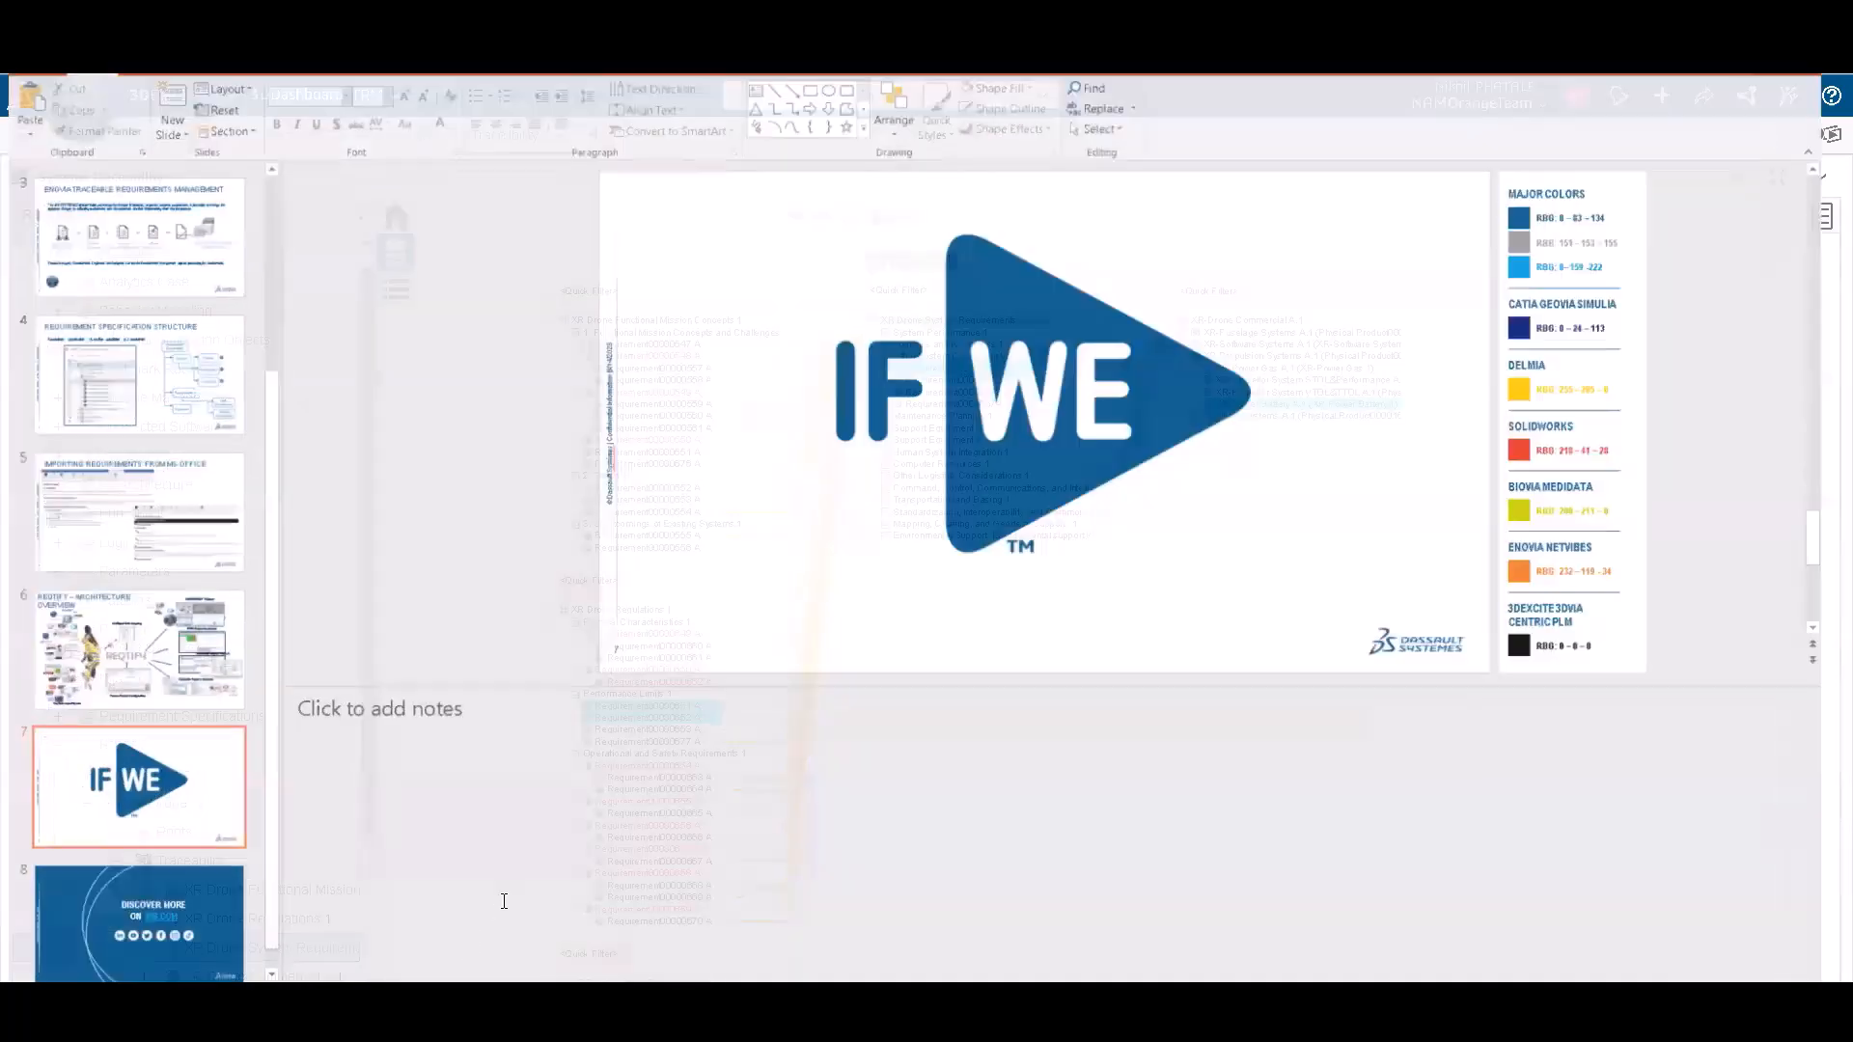
# Switch to PowerPoint and start the slide show from the IF WE slide.
pyautogui.hotkey('shift', 'F5')
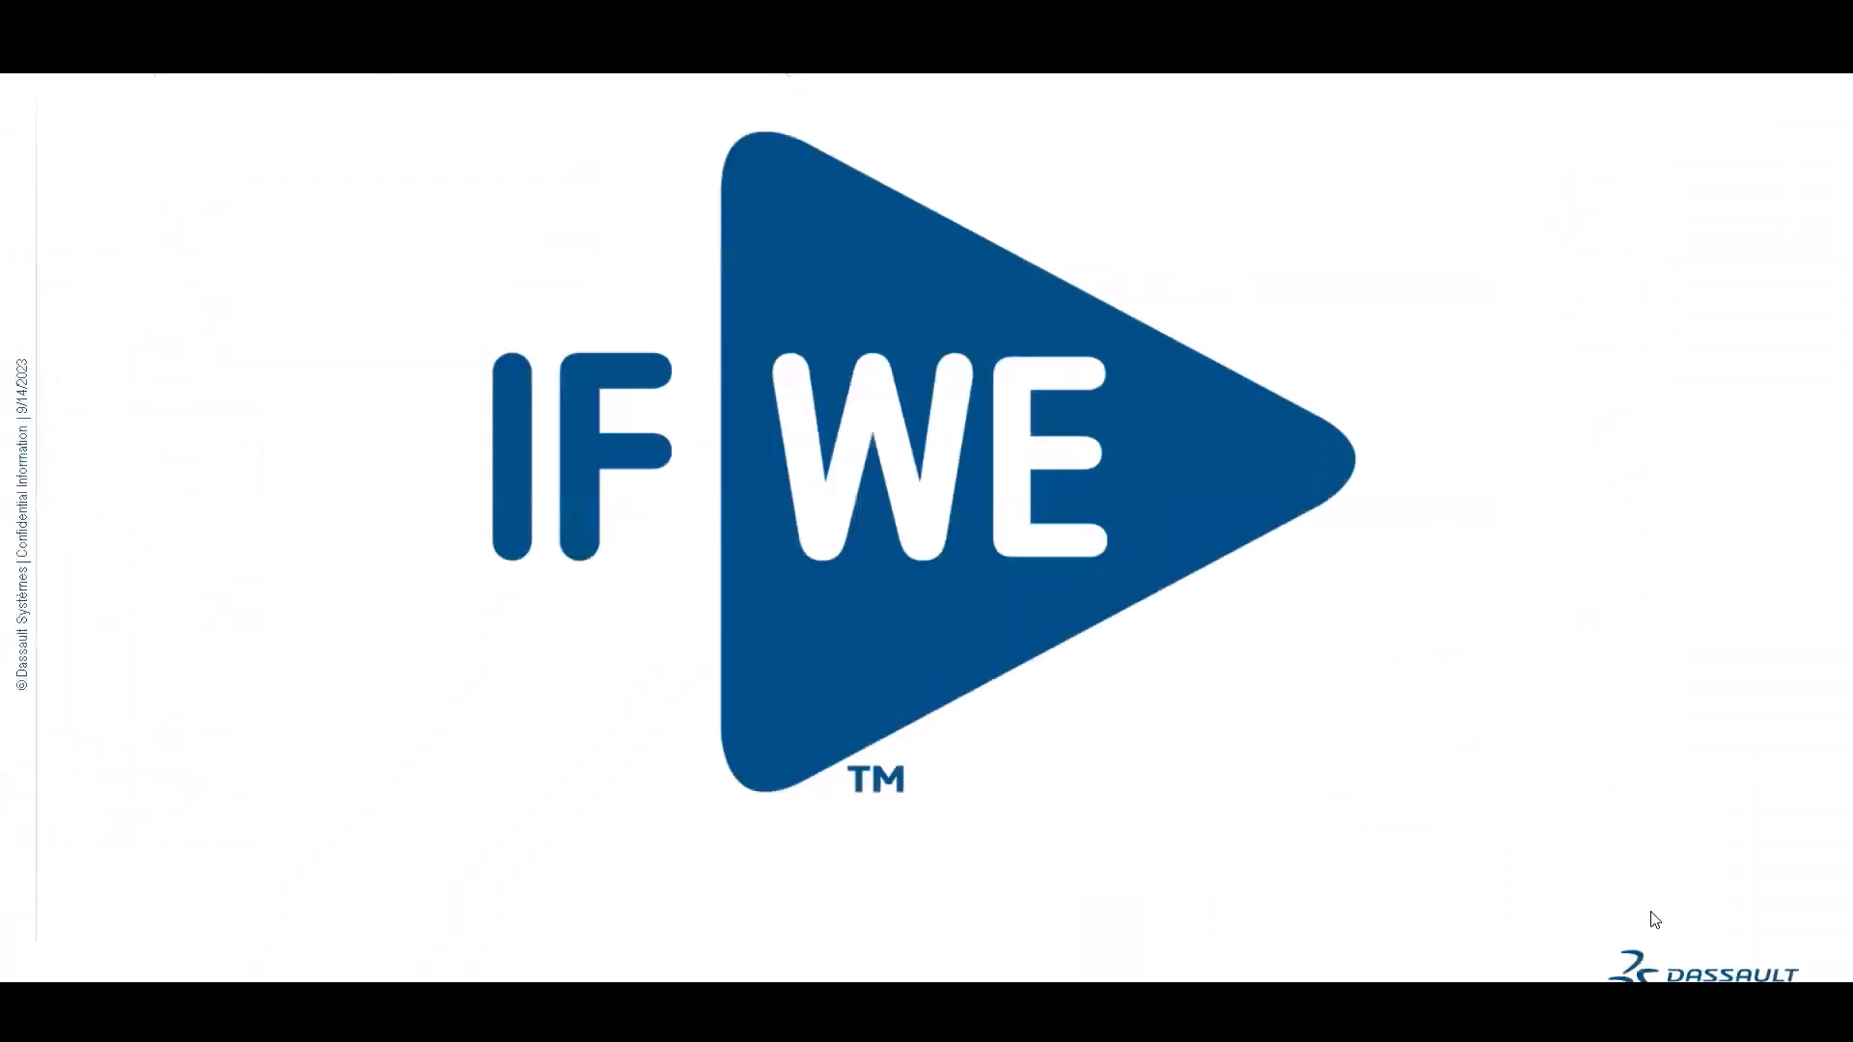